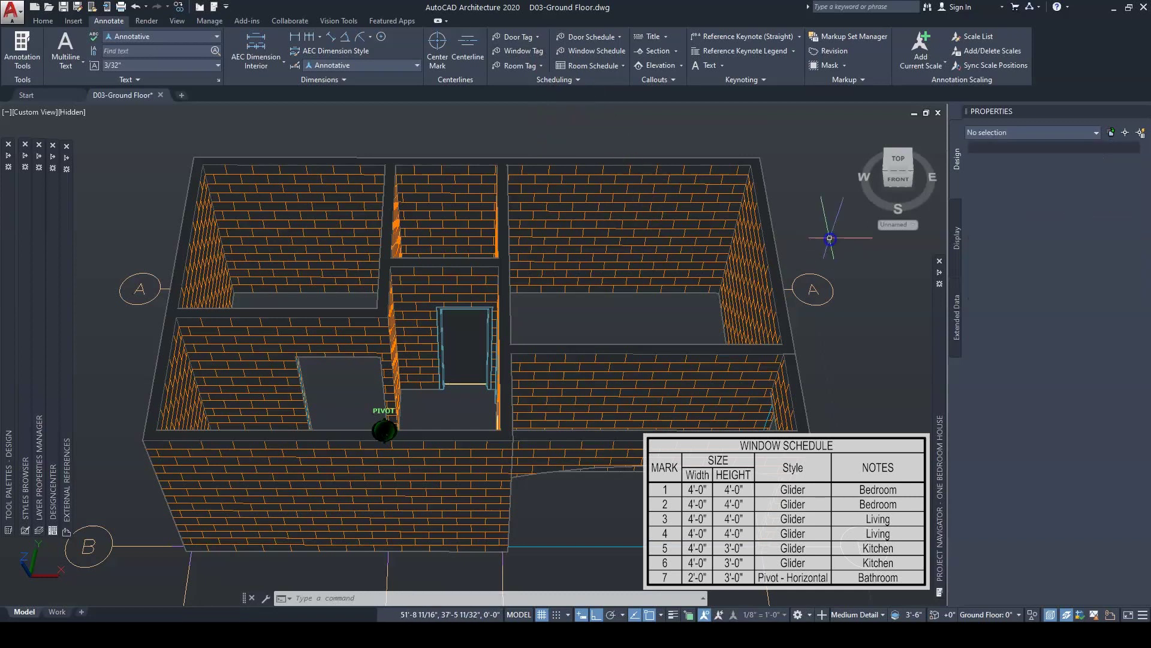
Switch the ground floor model to the Top view with the 2D Wireframe visual style
{"action": "left_click", "coordinate": [730, 290]}
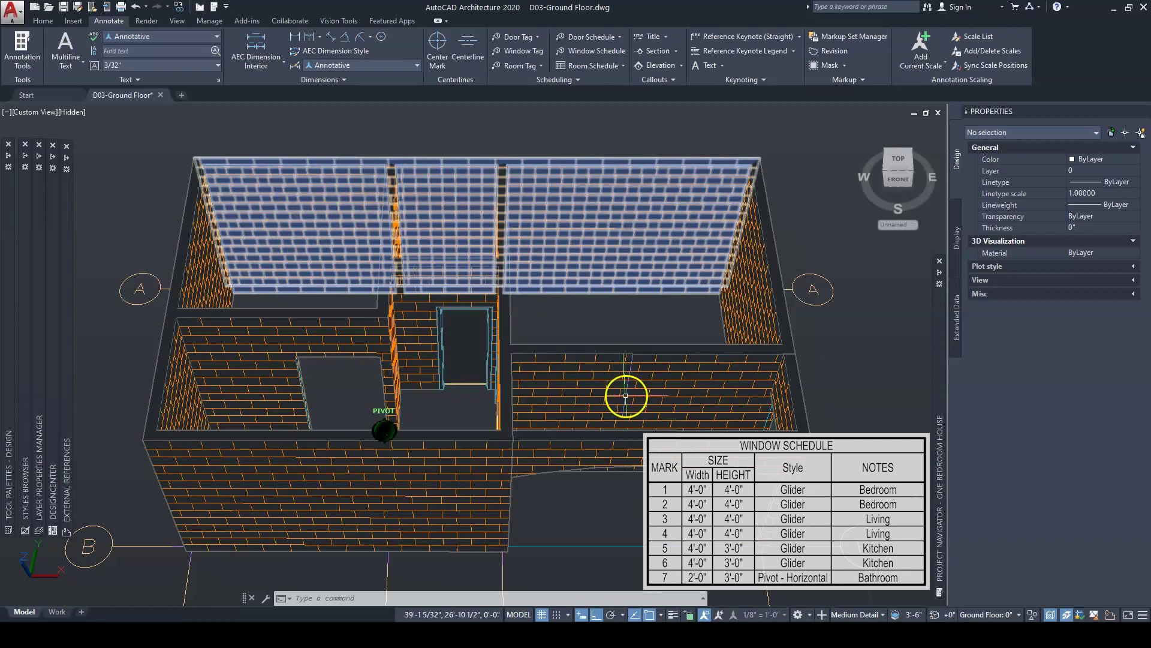
{"action": "left_click", "coordinate": [36, 112]}
{"action": "left_click", "coordinate": [49, 142]}
{"action": "left_click", "coordinate": [50, 113]}
{"action": "left_click", "coordinate": [87, 142]}
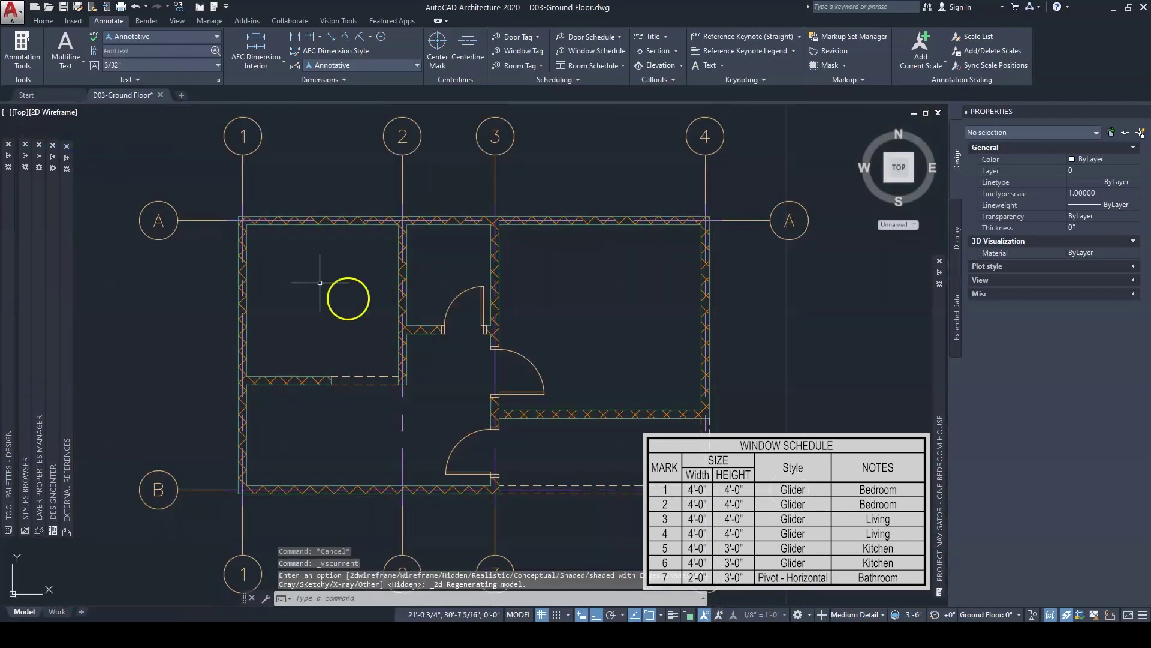
{"action": "mouse_move", "coordinate": [436, 415]}
{"action": "middle_mouse_down"}
{"action": "mouse_move", "coordinate": [435, 365]}
{"action": "mouse_move", "coordinate": [455, 405]}
{"action": "middle_mouse_up"}
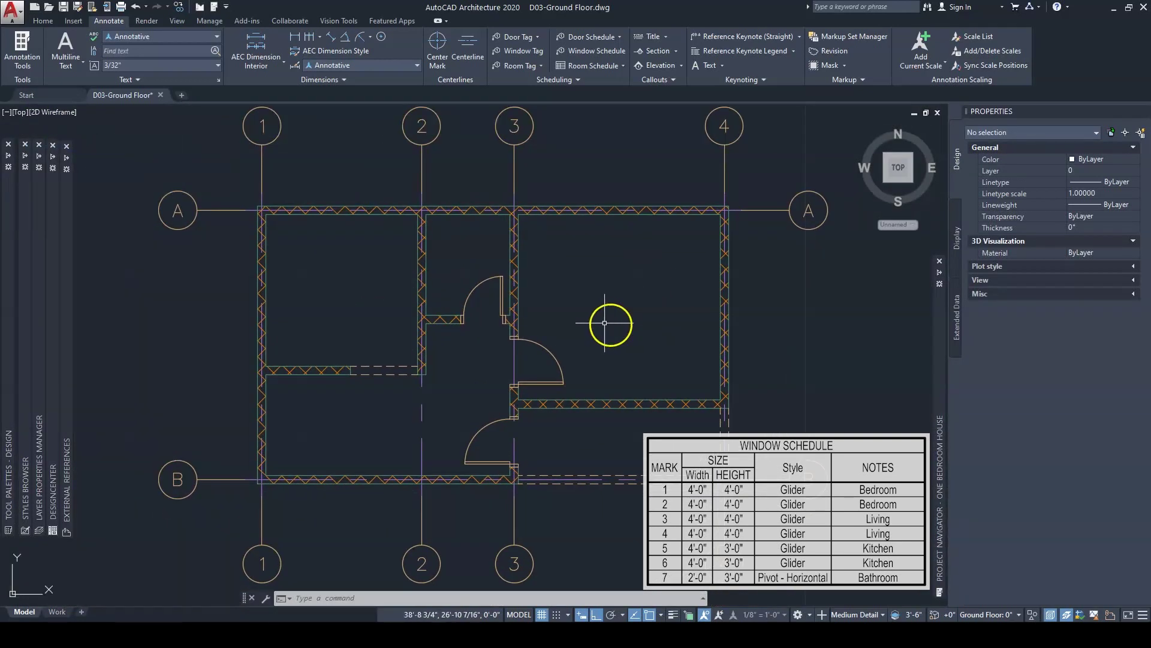
Turn off auto-hide for the Design tool palettes and display the Windows tools
{"action": "mouse_move", "coordinate": [9, 157]}
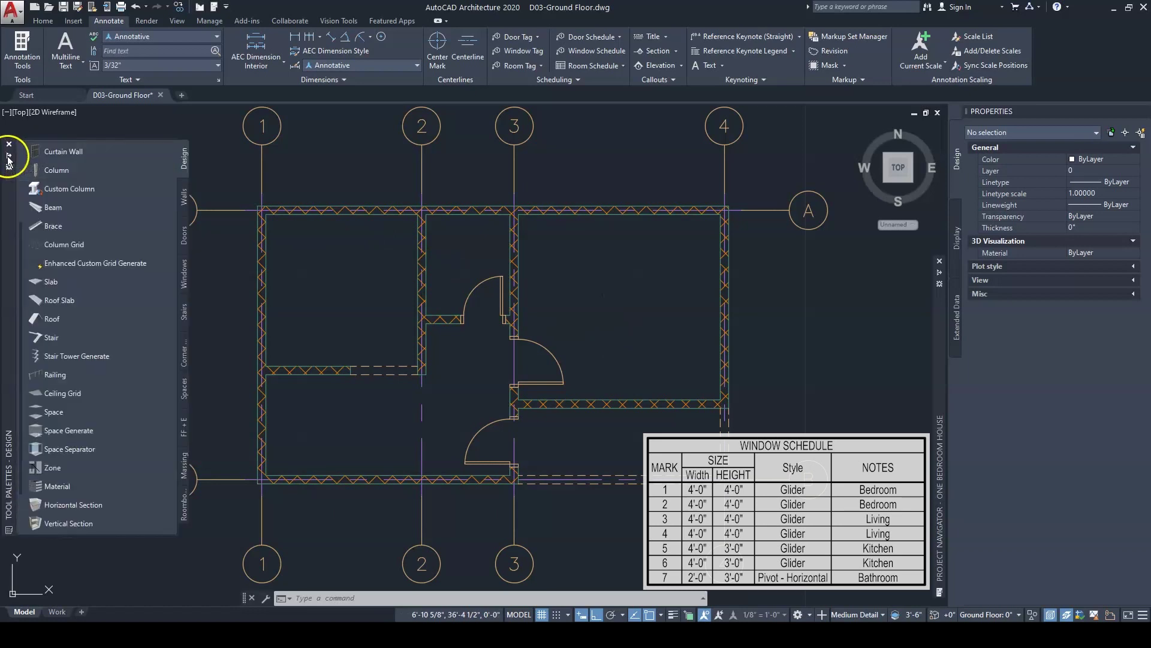
{"action": "left_click", "coordinate": [8, 157]}
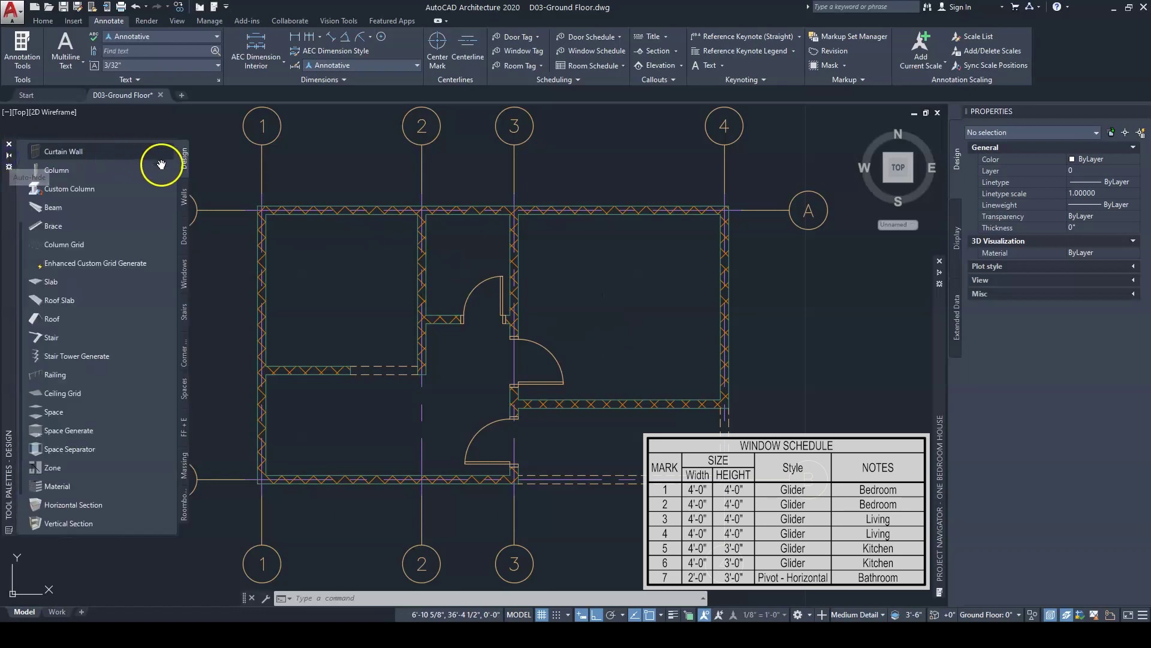
{"action": "left_click", "coordinate": [185, 275]}
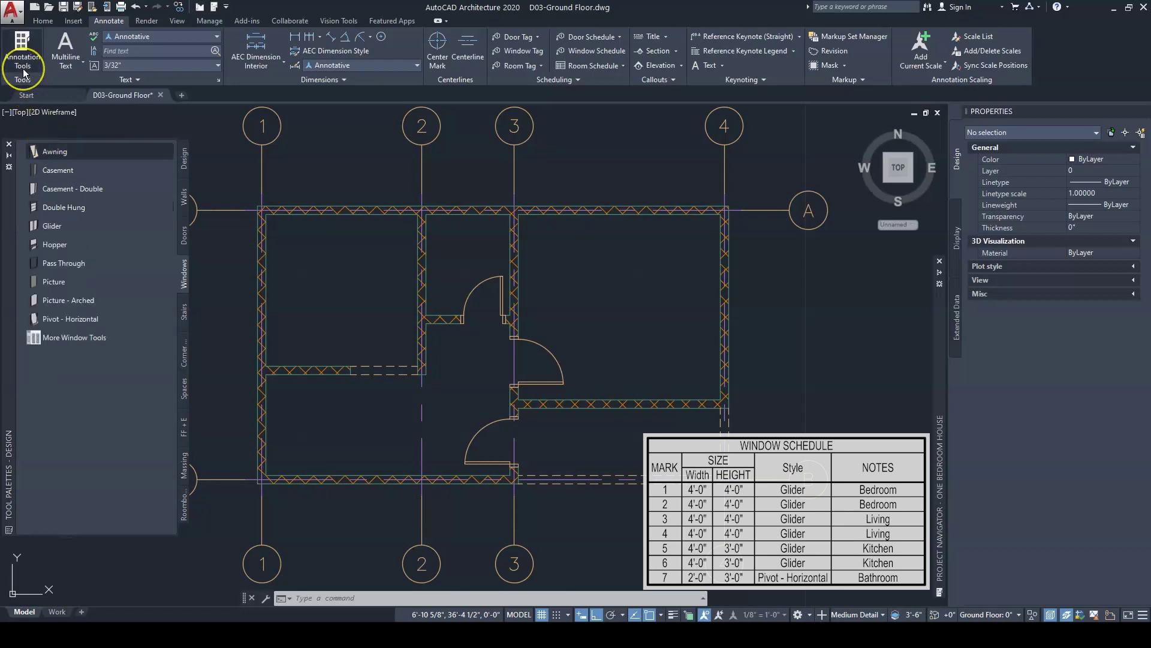
Open the Content Browser and go to Doors and Windows in the Design Tool Catalog - Imperial
{"action": "left_click", "coordinate": [43, 21]}
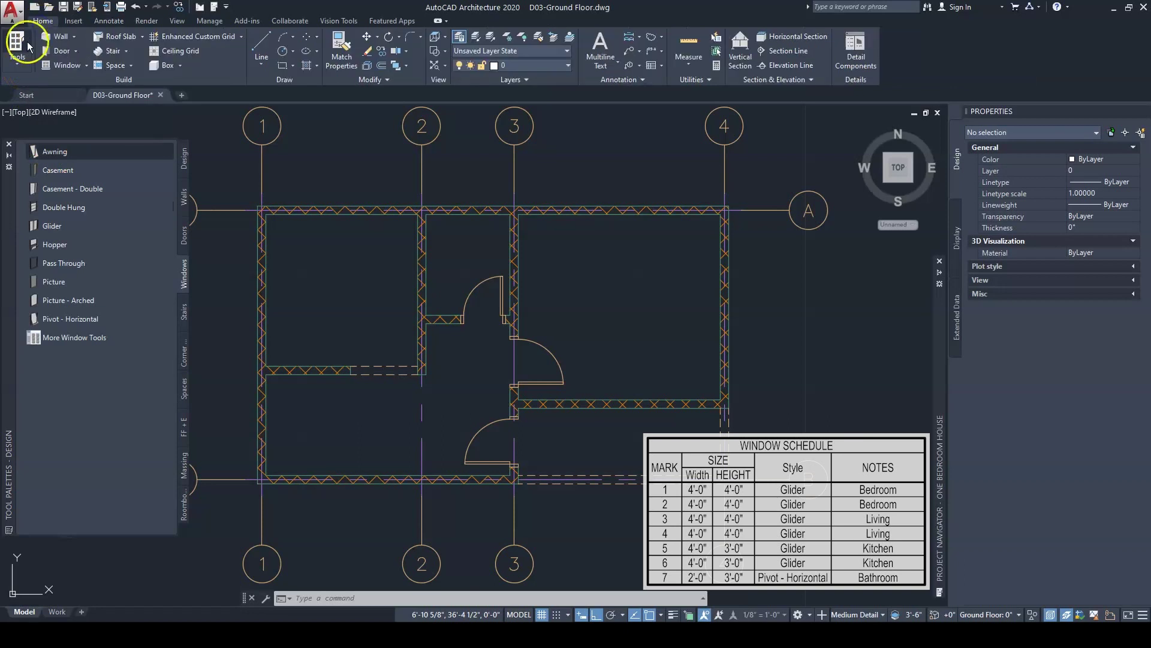
{"action": "left_click", "coordinate": [18, 65]}
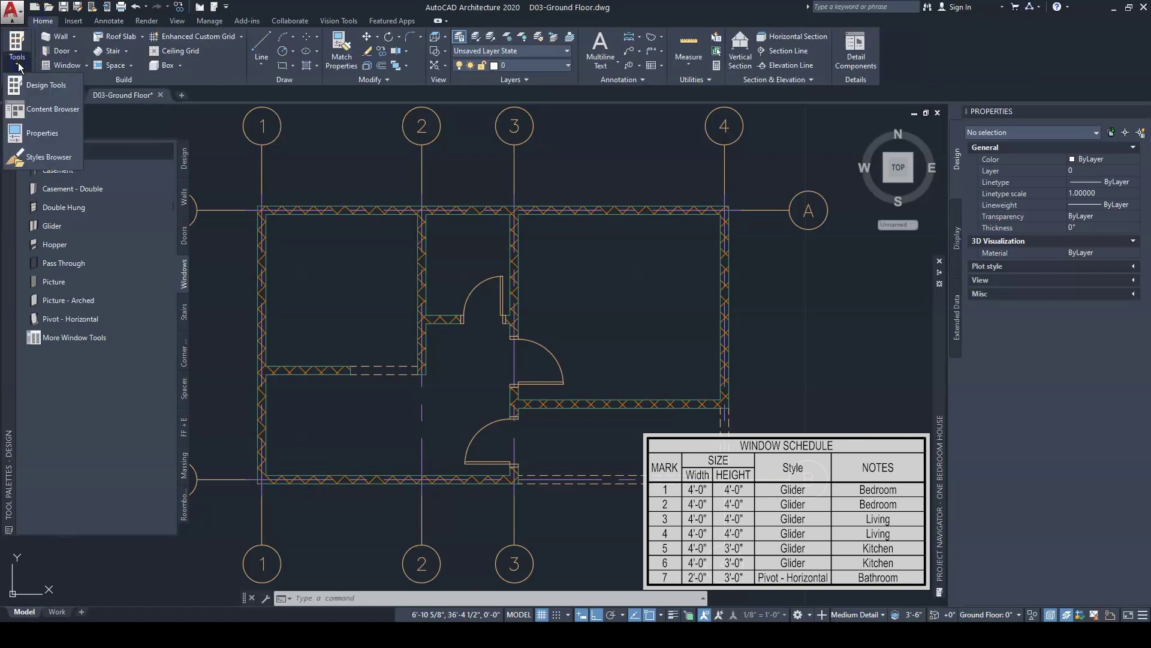
{"action": "left_click", "coordinate": [39, 113]}
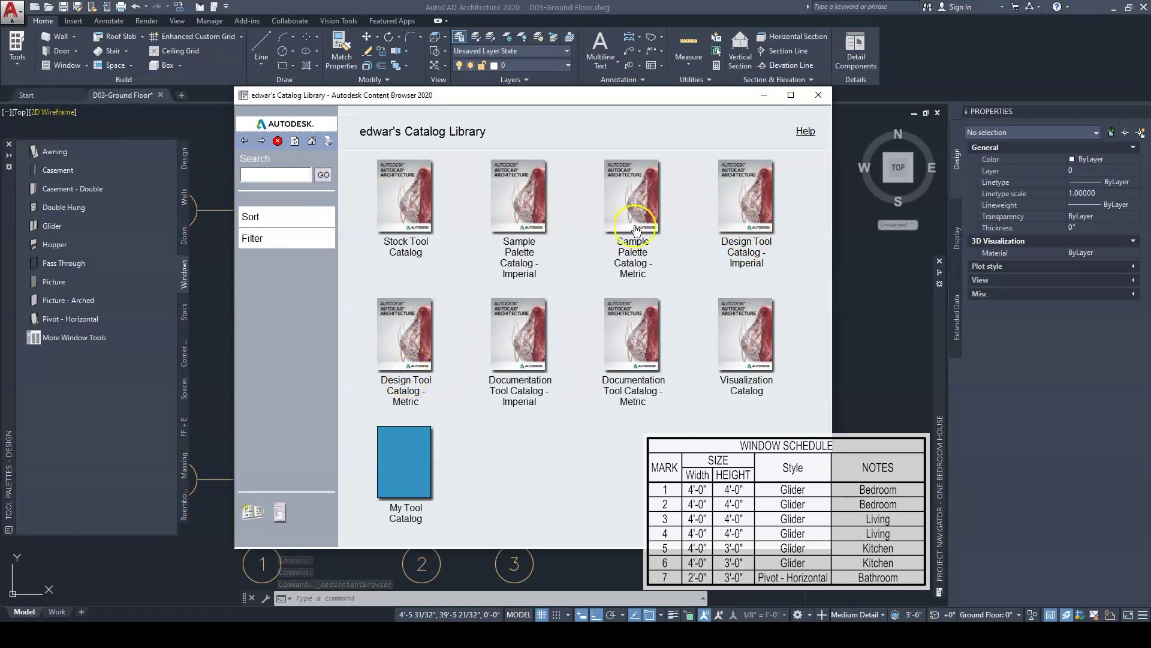
{"action": "left_click", "coordinate": [744, 217]}
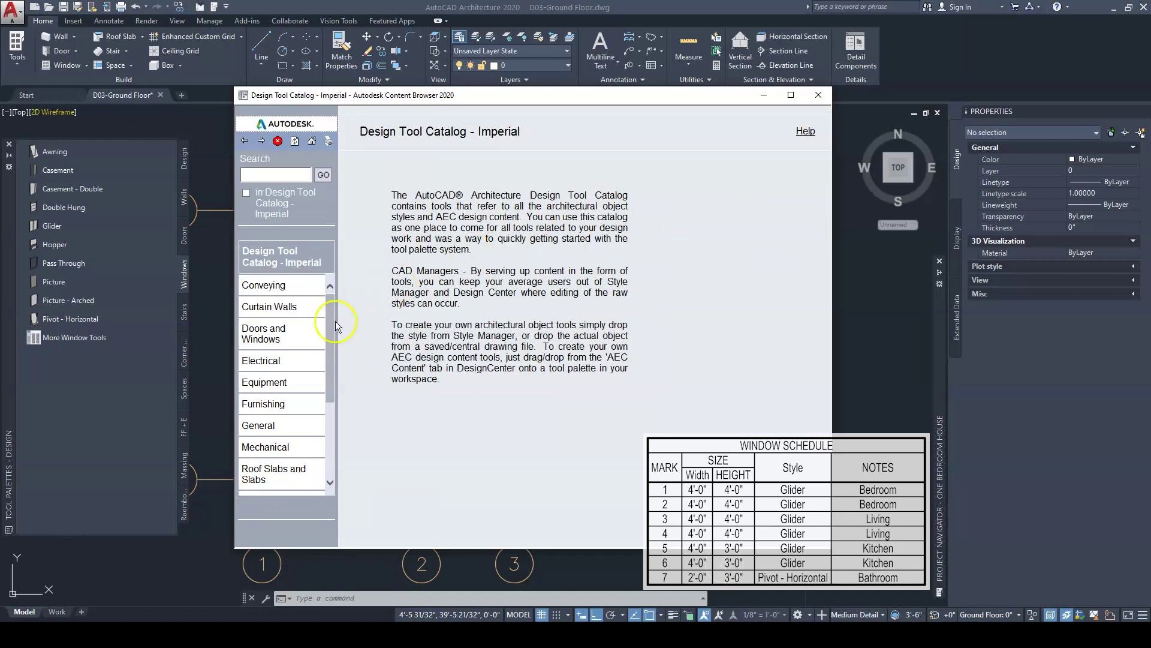
{"action": "left_click", "coordinate": [262, 333]}
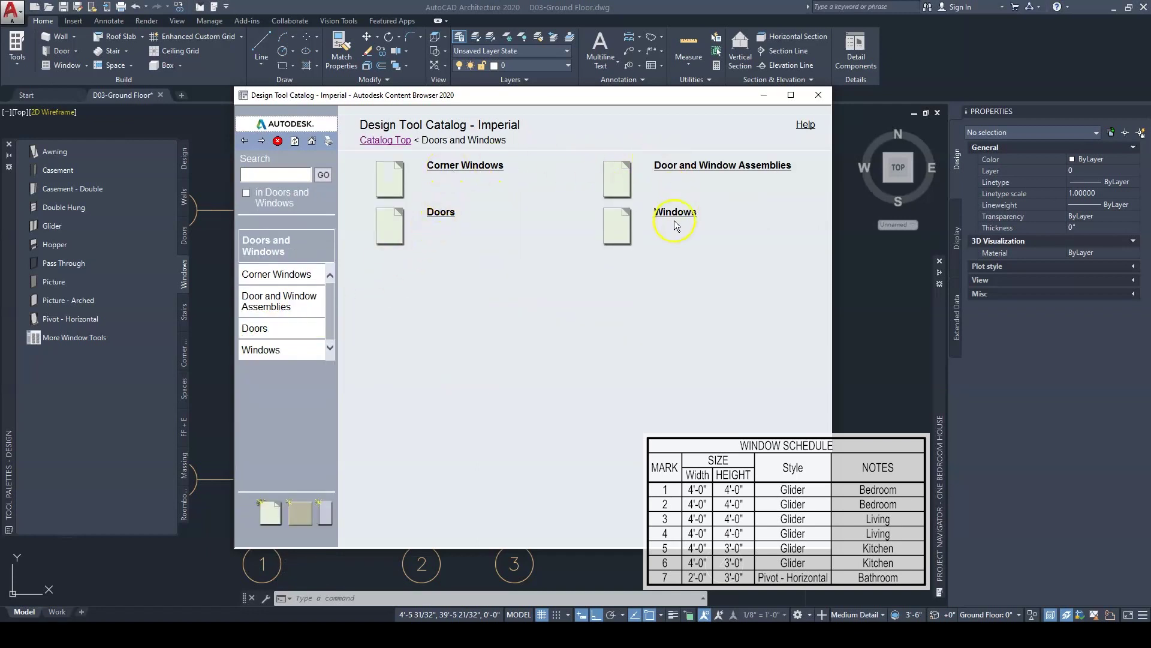
Examine the Corner Windows tools in the catalog and return to the Doors and Windows category
{"action": "right_click", "coordinate": [621, 229]}
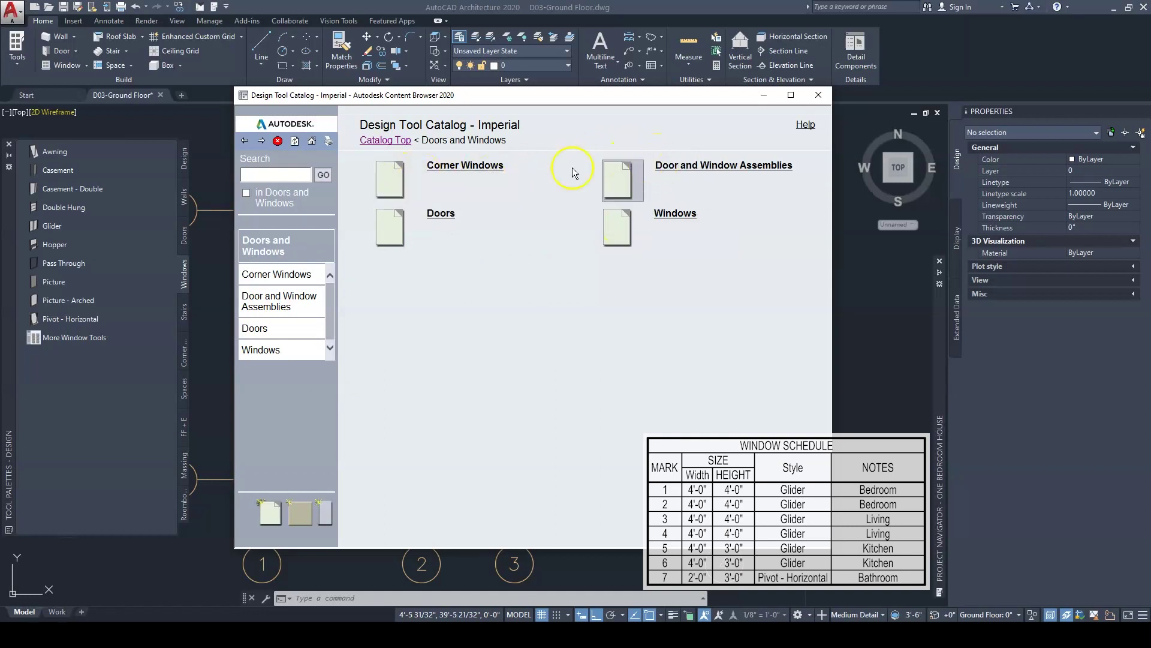
{"action": "left_click", "coordinate": [384, 178]}
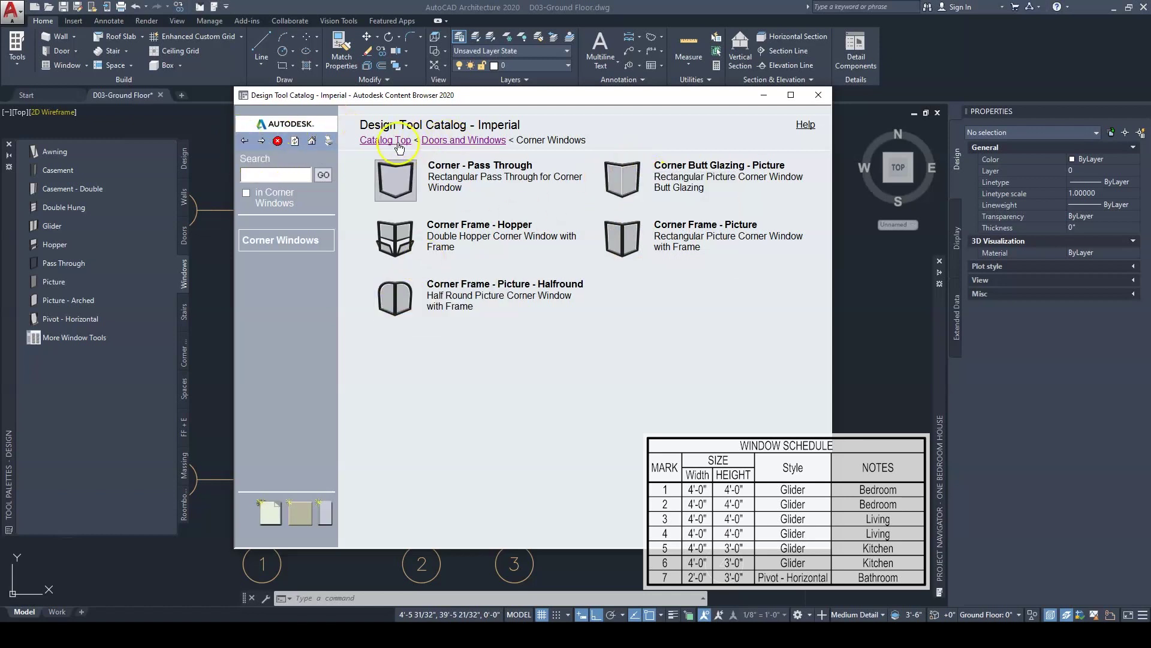
{"action": "left_click", "coordinate": [444, 142]}
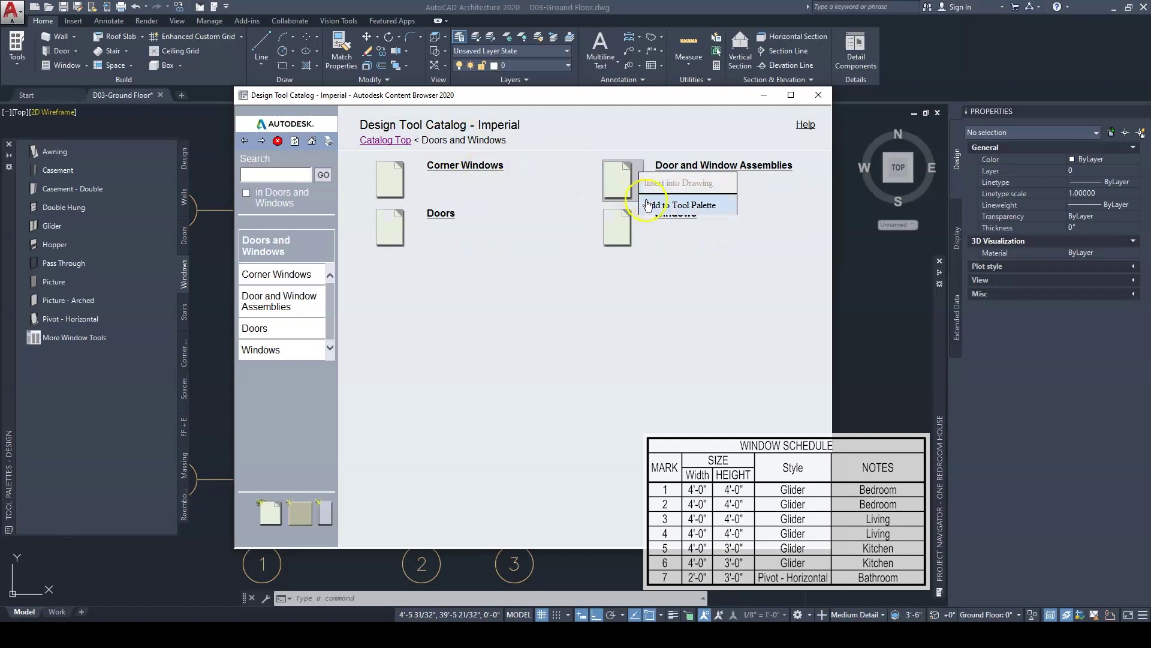
Look through the first three pages of Windows styles in the catalog, and close the Content Browser
{"action": "left_click", "coordinate": [729, 267]}
{"action": "left_click", "coordinate": [687, 221]}
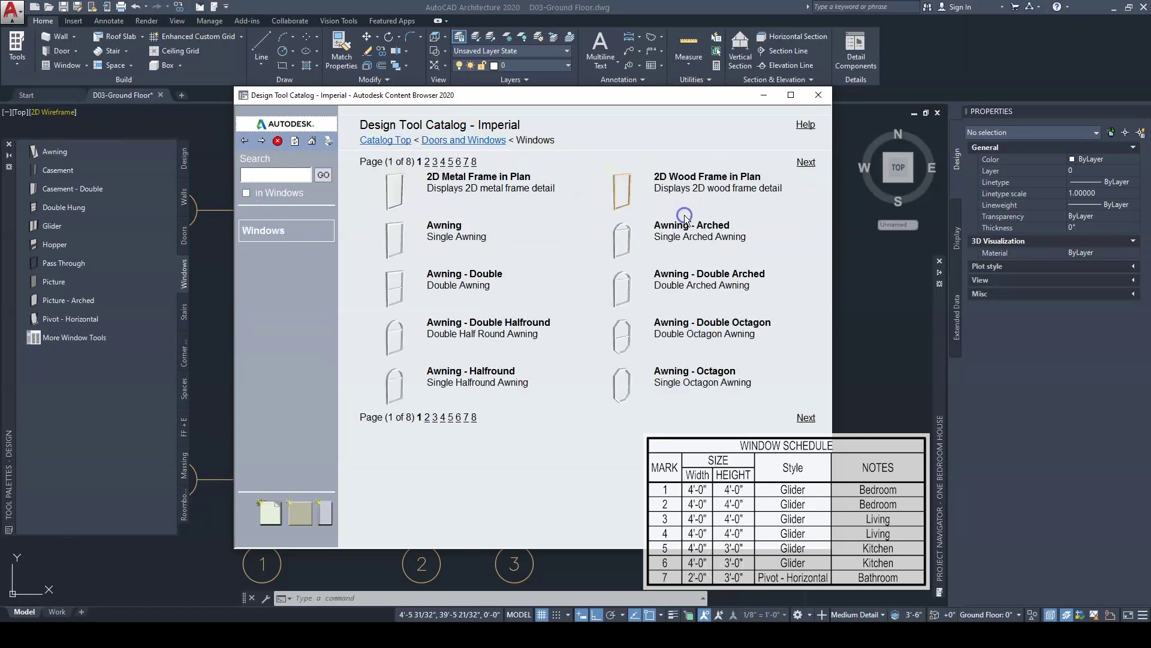
{"action": "mouse_move", "coordinate": [673, 276]}
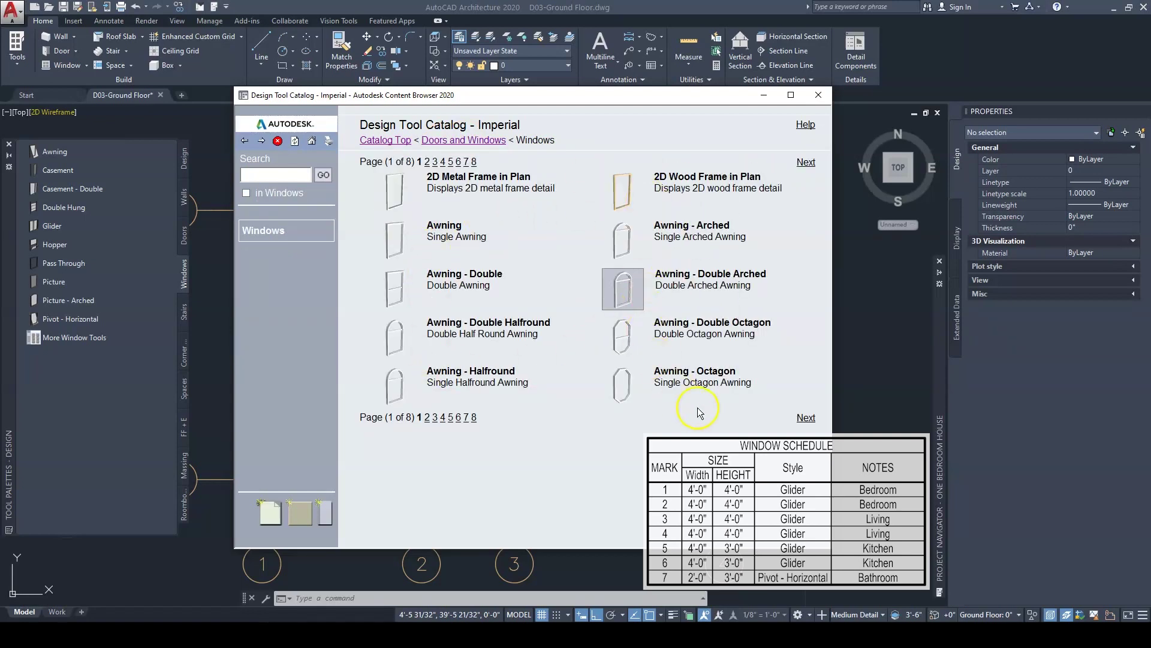
{"action": "left_click", "coordinate": [806, 418]}
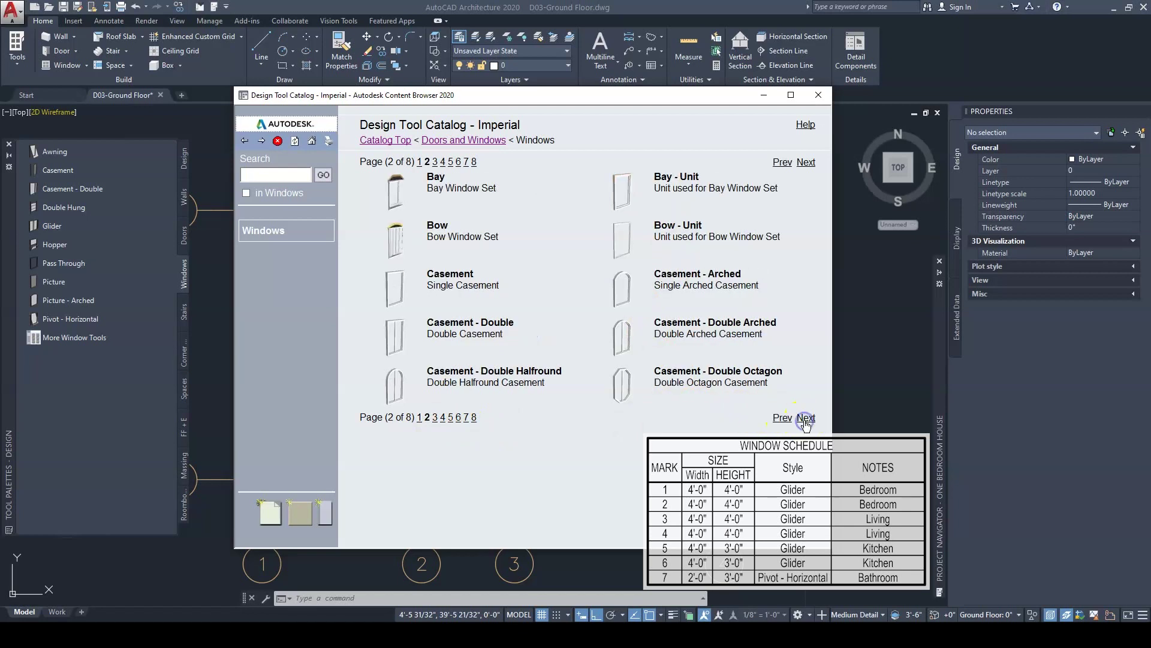
{"action": "left_click", "coordinate": [806, 418]}
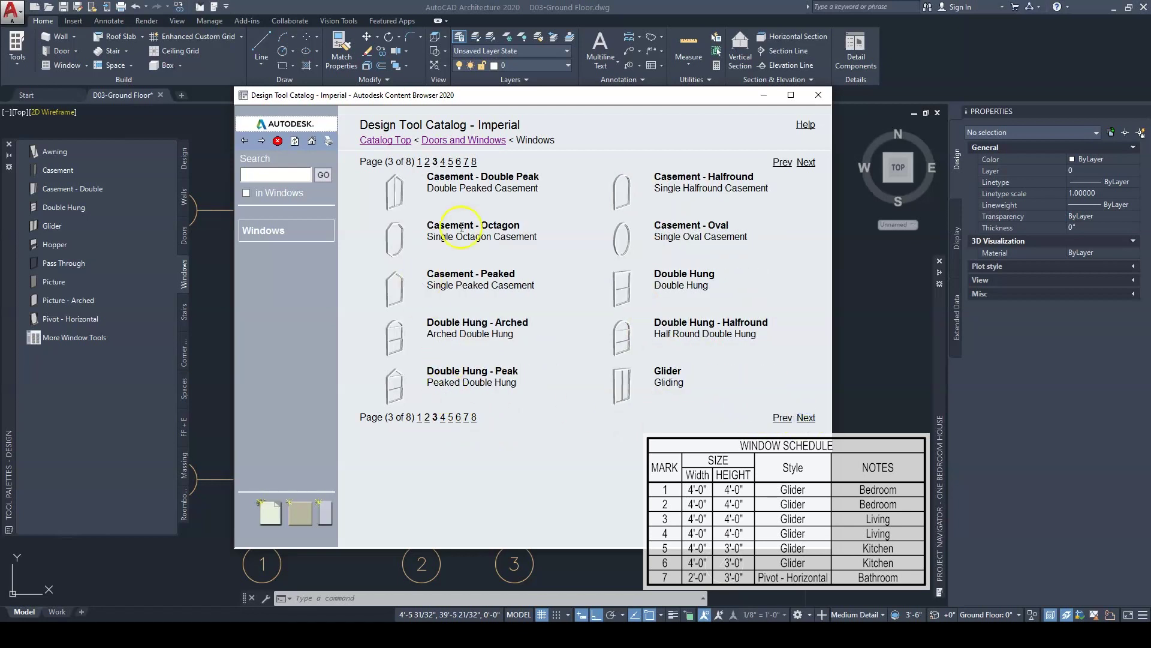
{"action": "left_click", "coordinate": [818, 96]}
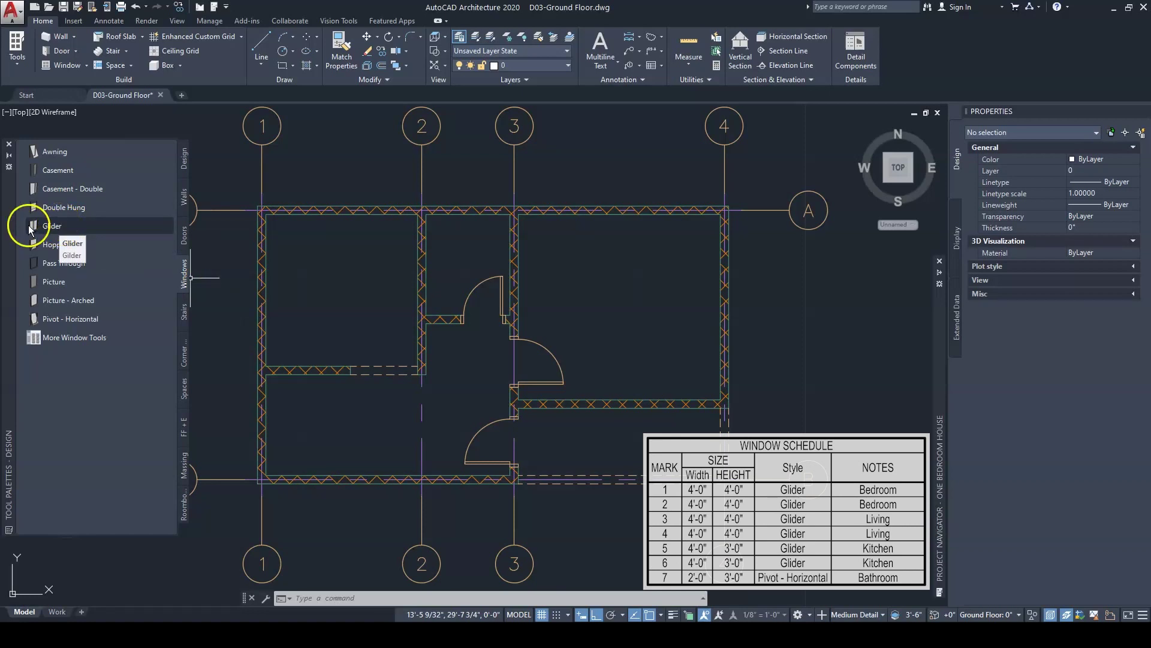
Enlarge the tool images of the current Windows palette, keeping the list view style
{"action": "left_click", "coordinate": [9, 170]}
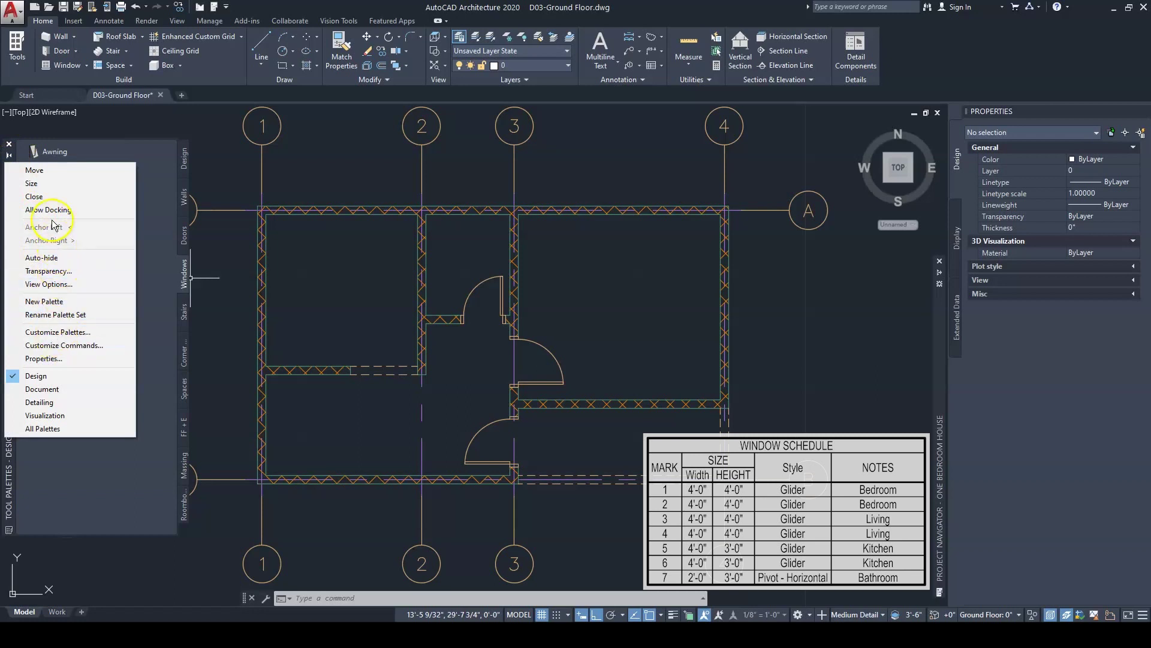
{"action": "left_click", "coordinate": [54, 285]}
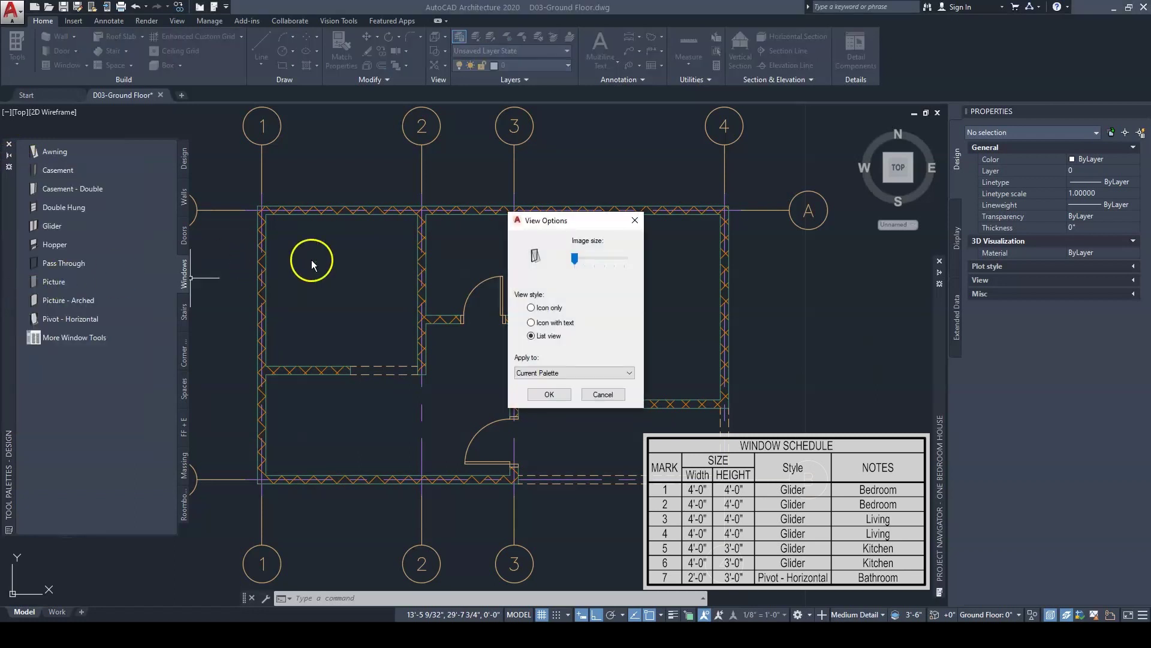
{"action": "left_click_drag", "start_coordinate": [578, 259], "coordinate": [590, 260]}
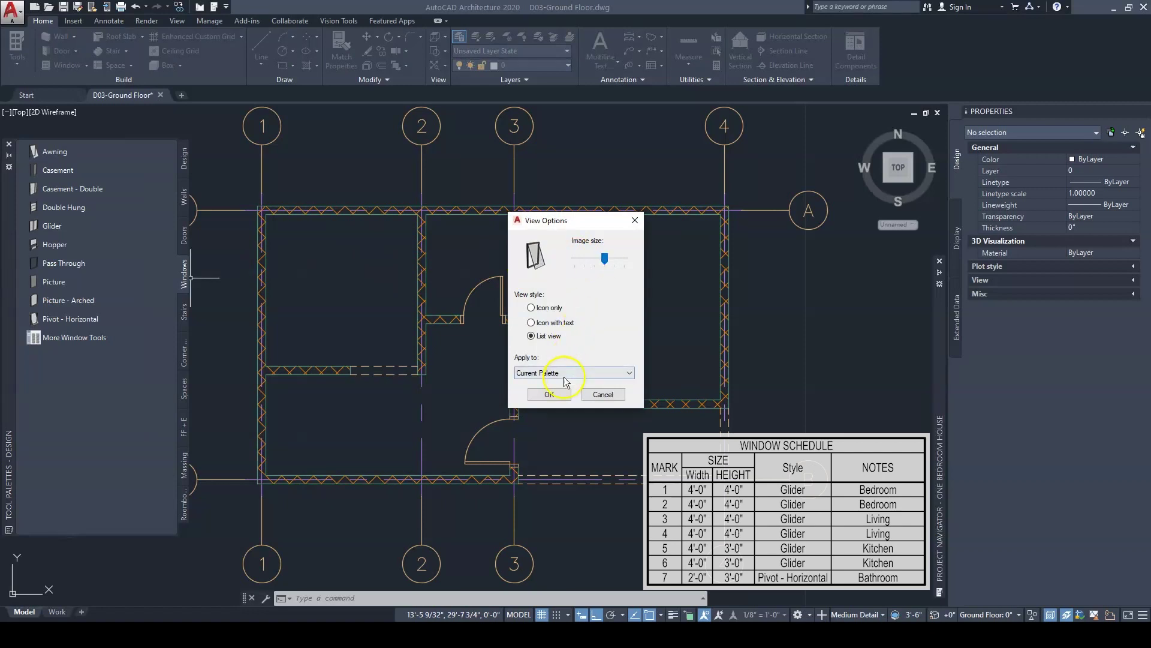
{"action": "left_click", "coordinate": [550, 394]}
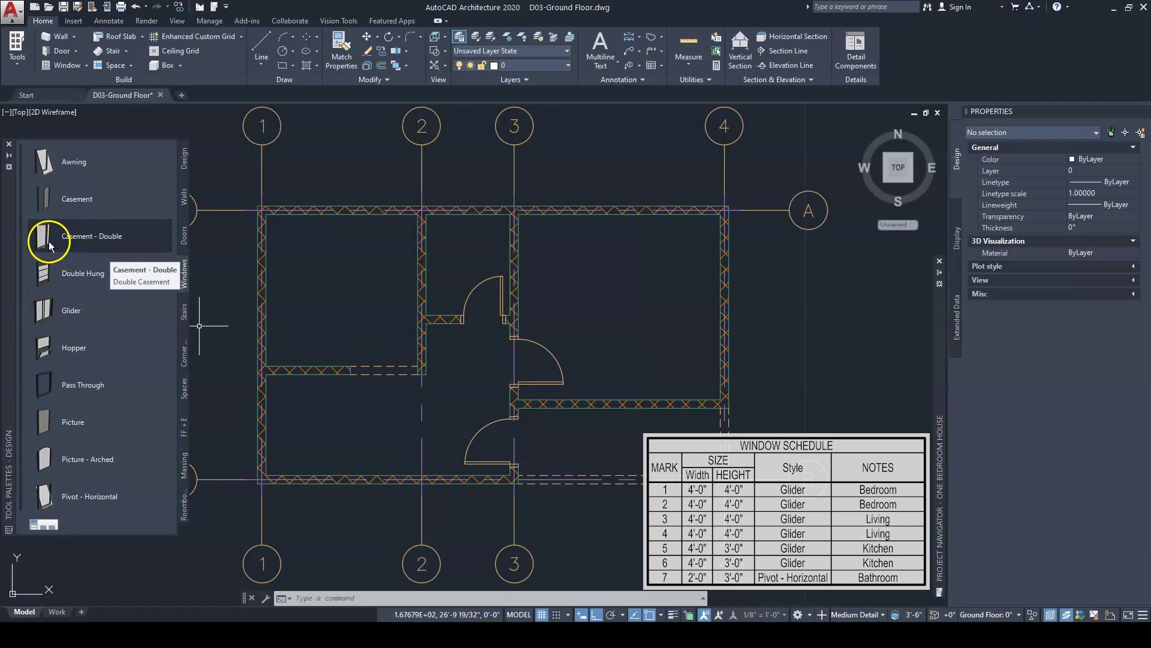
Start adding a Glider window and set its standard size to 4'-0" X 4'-0"
{"action": "left_click", "coordinate": [51, 310]}
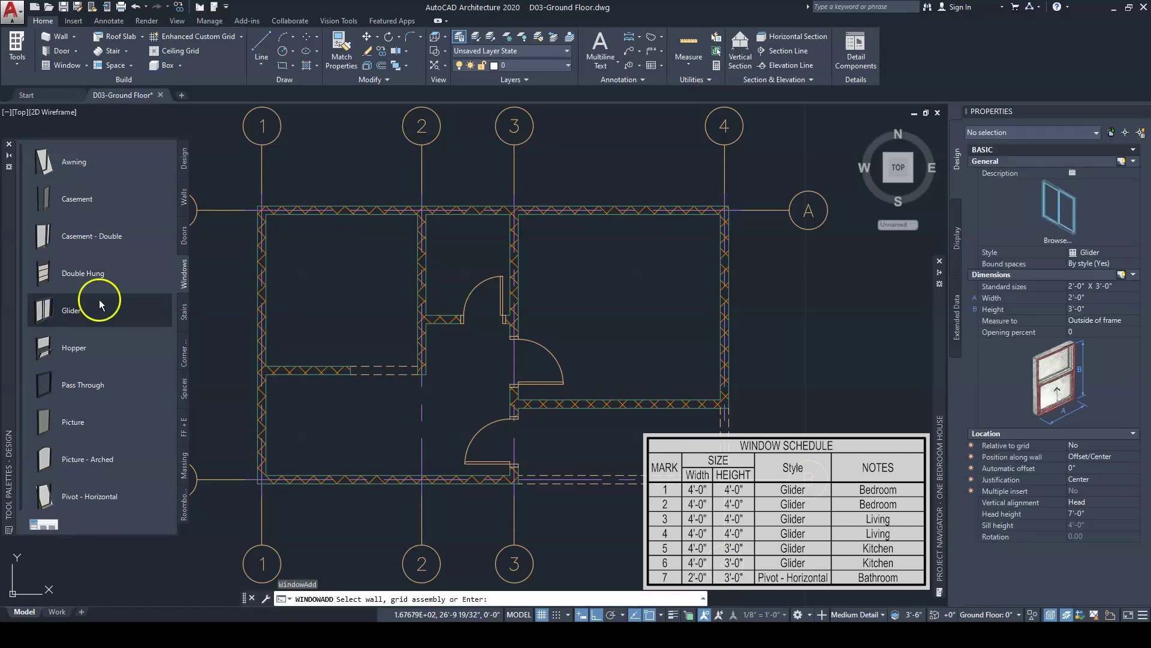
{"action": "middle_click_drag", "start_coordinate": [594, 362], "coordinate": [519, 354]}
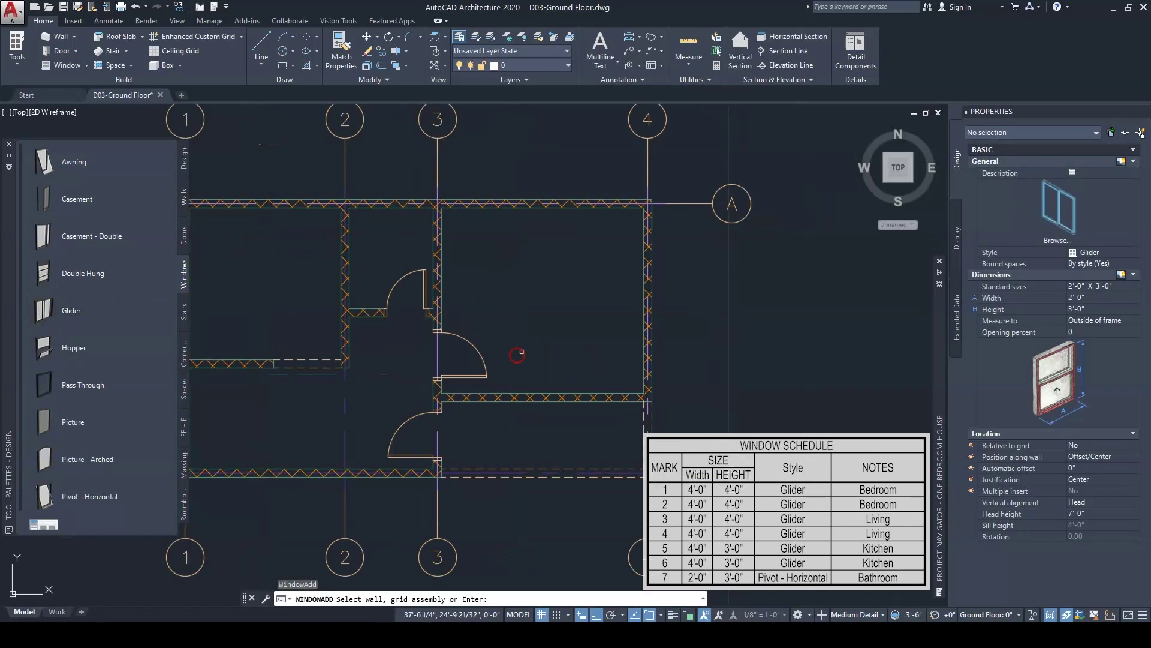
{"action": "left_click", "coordinate": [1087, 291]}
{"action": "left_click", "coordinate": [1104, 286]}
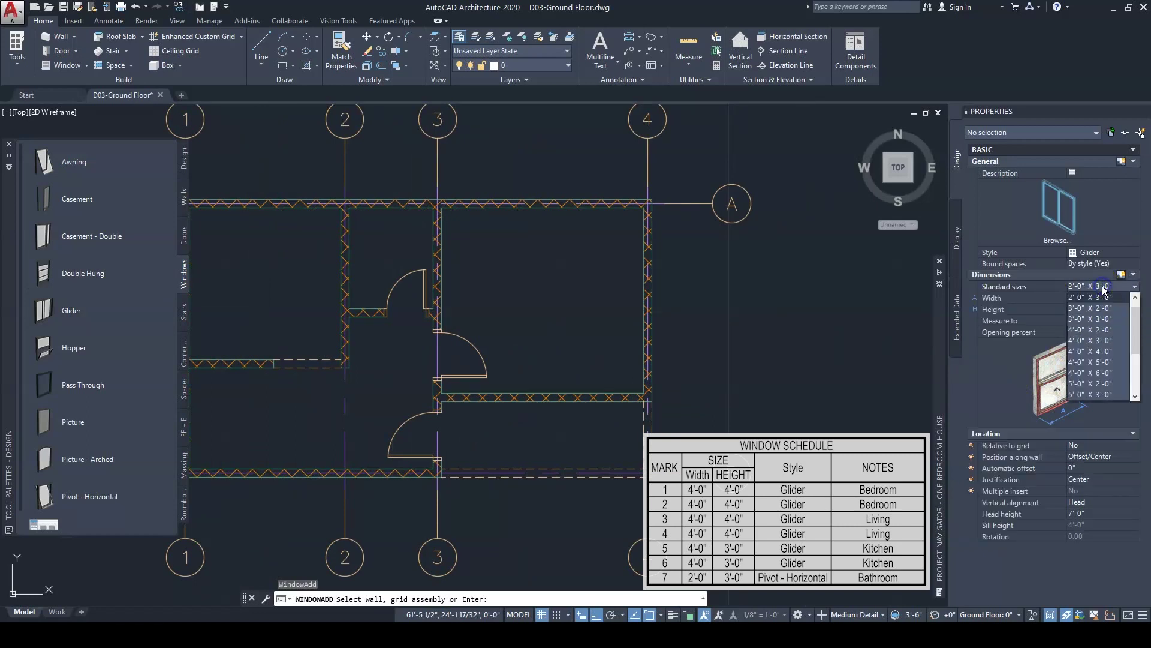
{"action": "left_click", "coordinate": [1084, 352]}
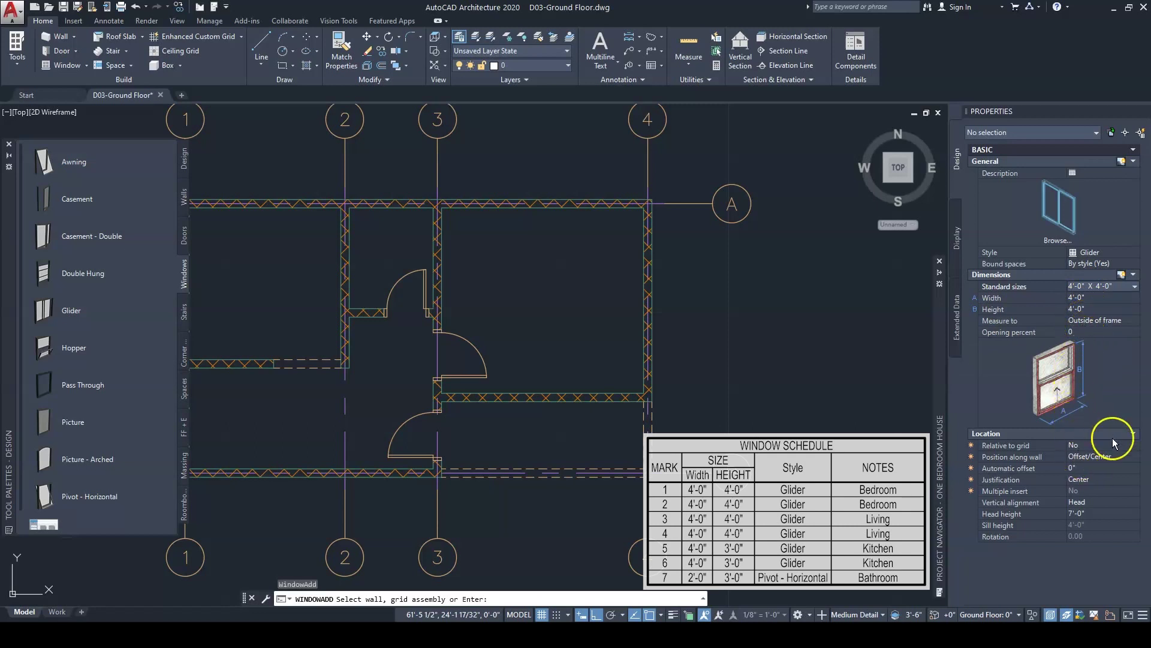
Set the Glider window's position along wall to Offset/Center, its justification to Center and its head height to 7'-0"
{"action": "left_click", "coordinate": [1080, 457]}
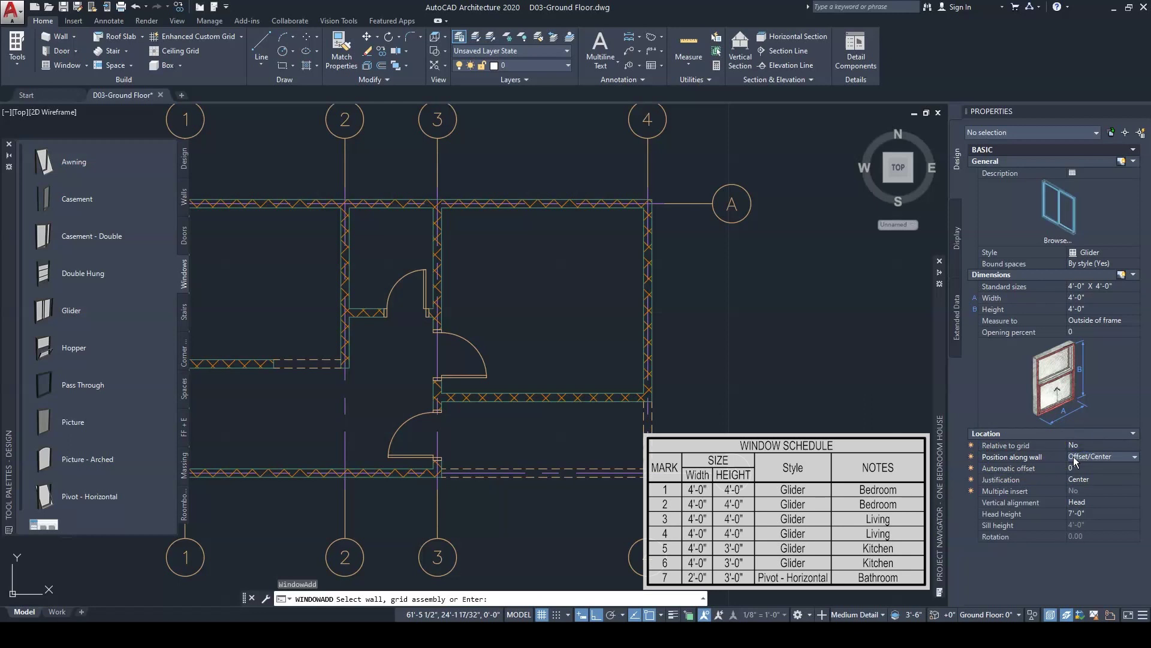
{"action": "left_click", "coordinate": [1077, 458]}
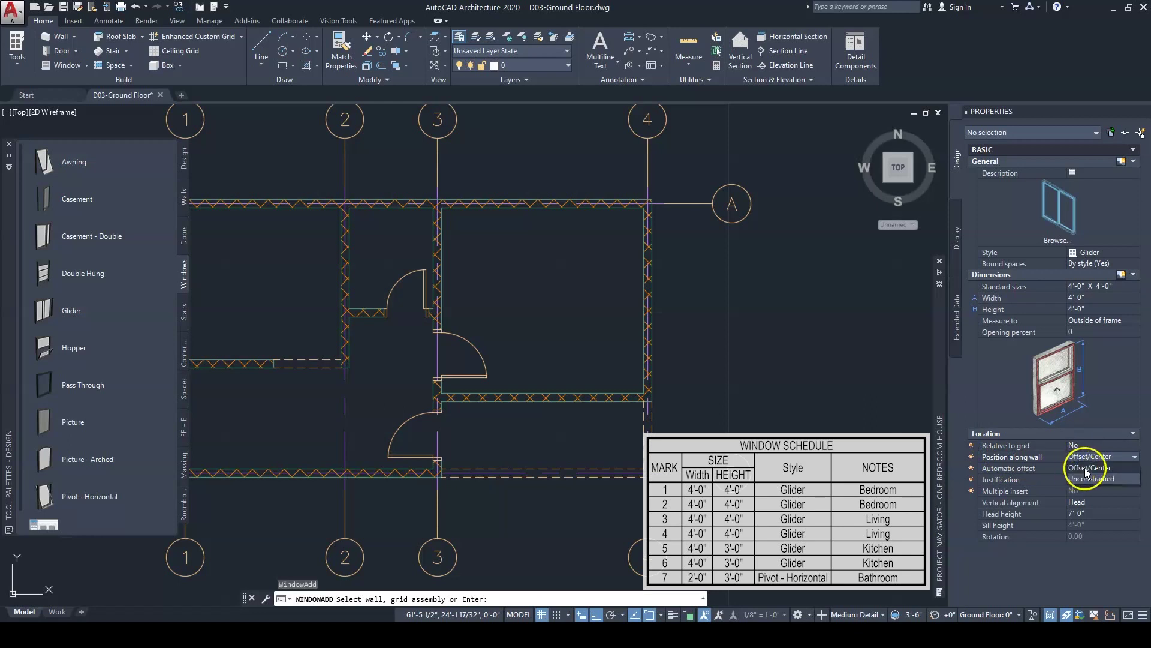
{"action": "left_click", "coordinate": [1100, 470]}
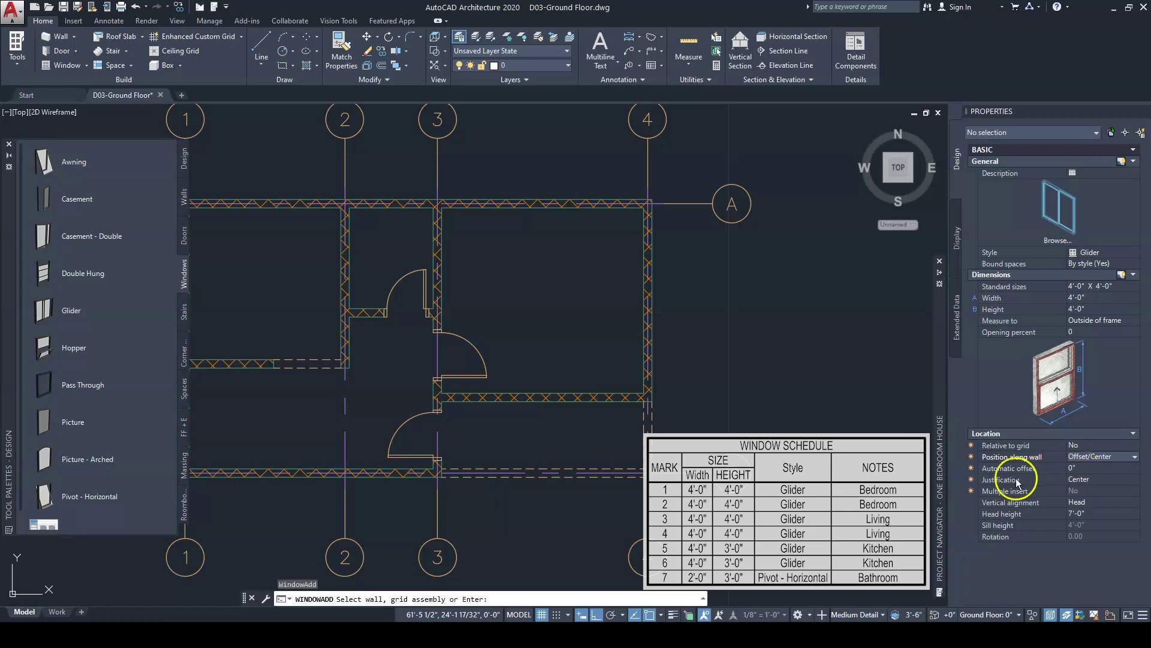
{"action": "left_click", "coordinate": [1078, 480]}
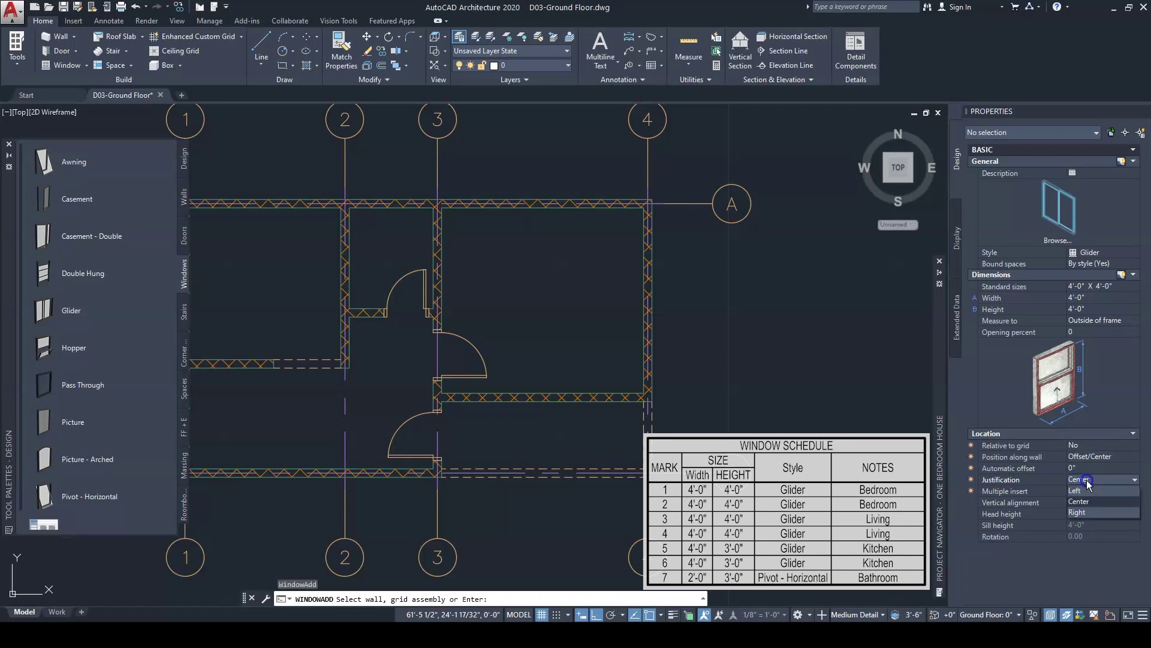
{"action": "left_click", "coordinate": [1079, 503]}
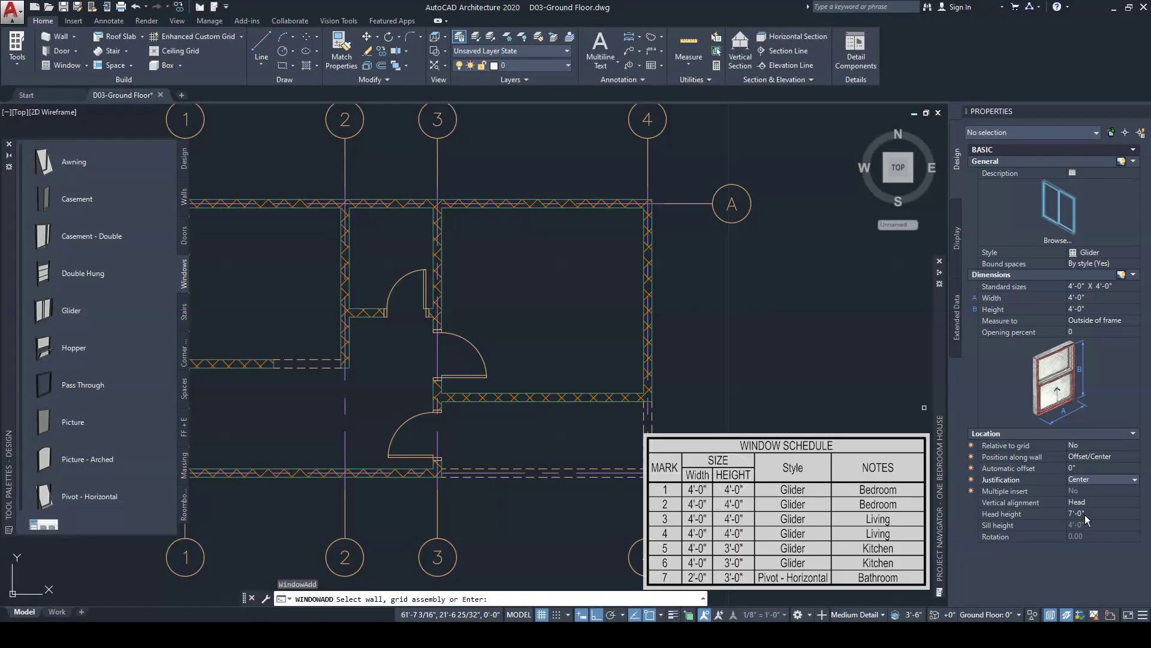
{"action": "left_click", "coordinate": [1085, 514]}
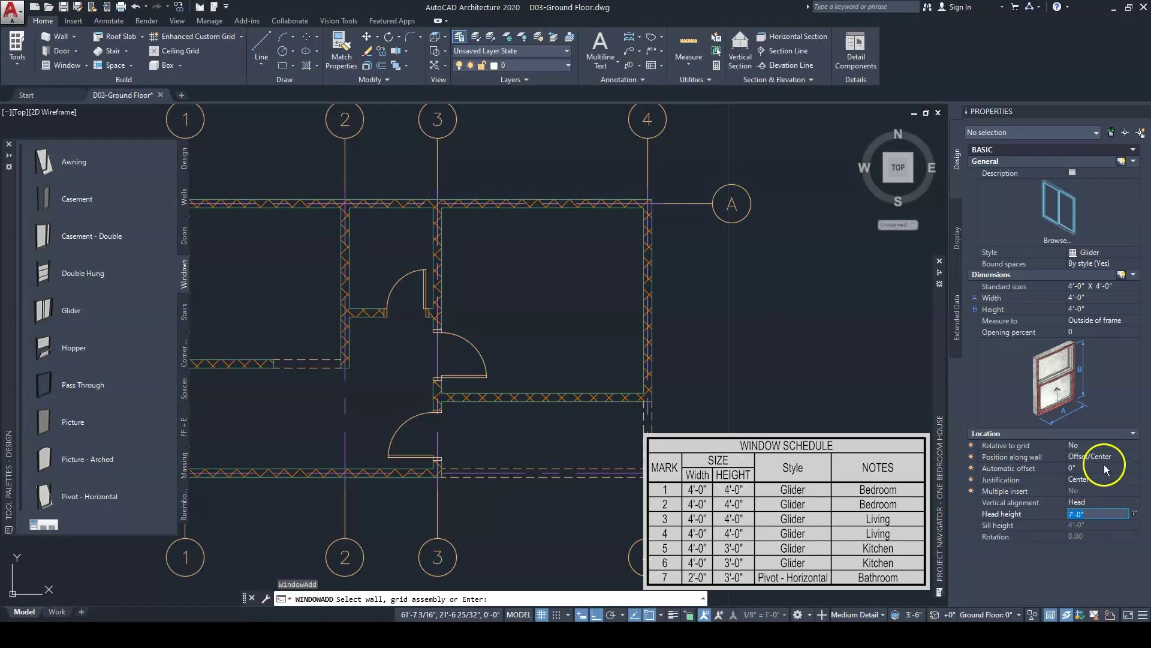
{"action": "key", "text": "Return"}
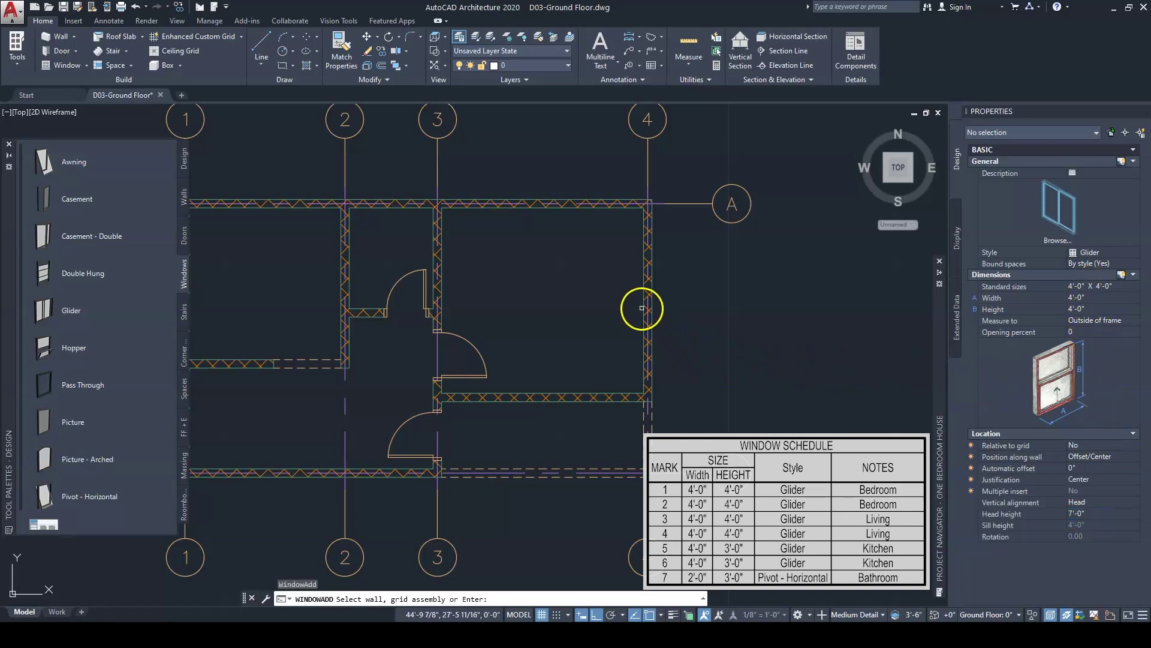
{"action": "scroll", "coordinate": [690, 309], "scroll_direction": "down", "scroll_amount": 3}
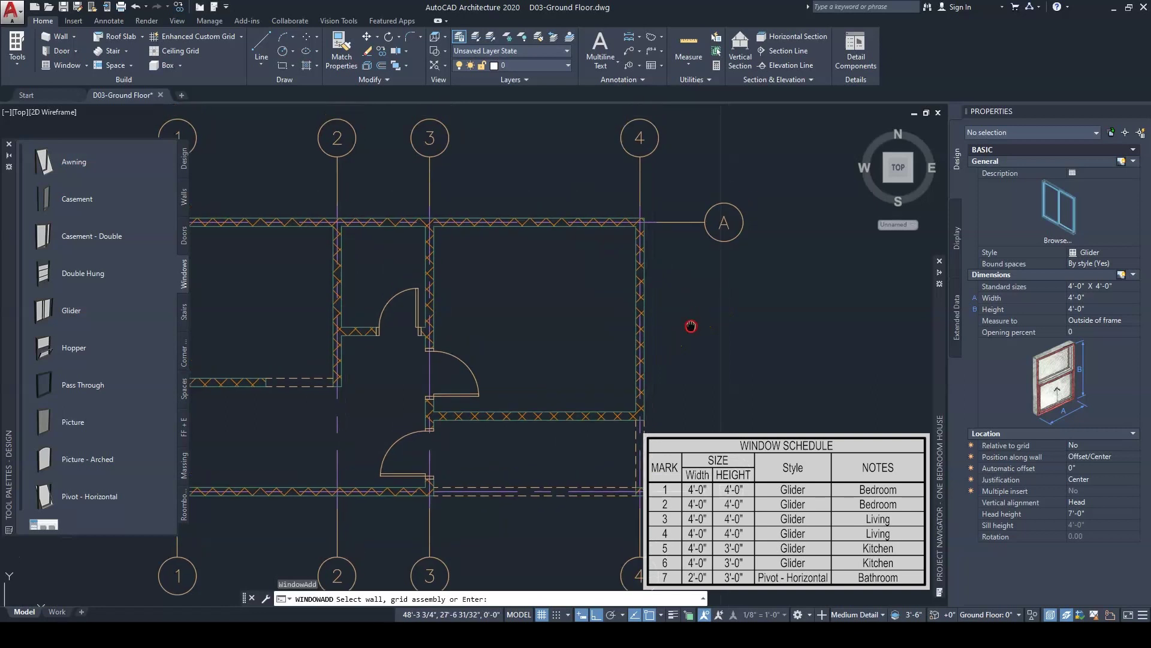
Place two 4'-0" x 4'-0" Glider windows in the bedroom, centered on the exterior wall at grid line 4 and on the south wall
{"action": "middle_click_drag", "start_coordinate": [537, 306], "coordinate": [630, 289]}
{"action": "scroll", "coordinate": [630, 289], "scroll_direction": "up", "scroll_amount": 3}
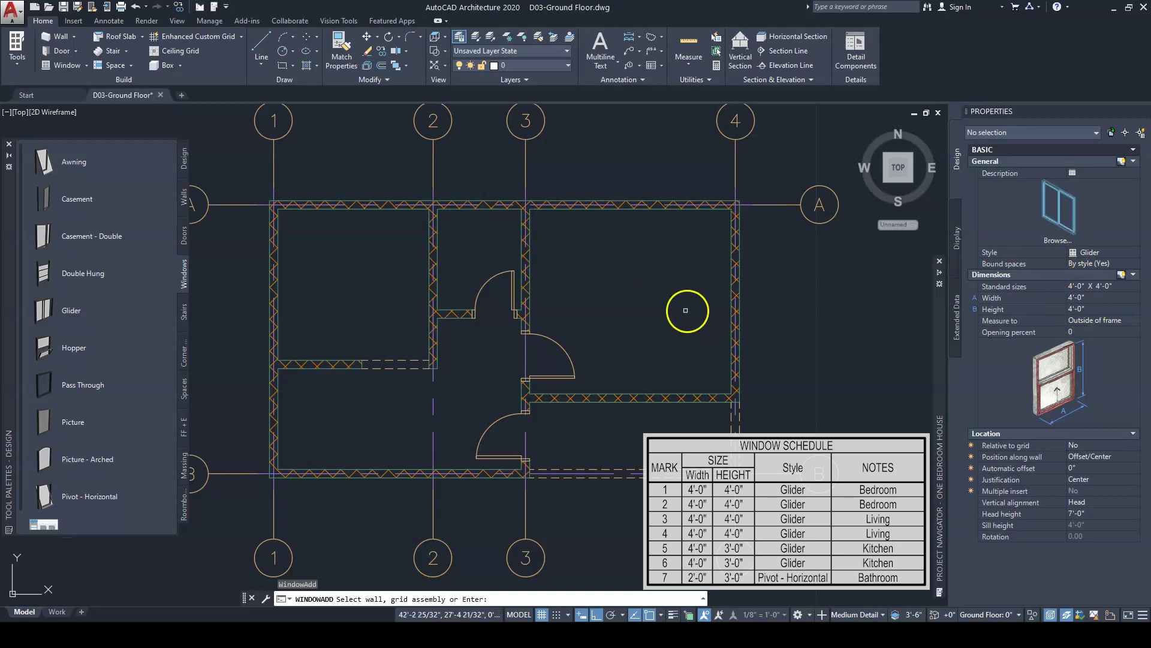
{"action": "left_click", "coordinate": [646, 208]}
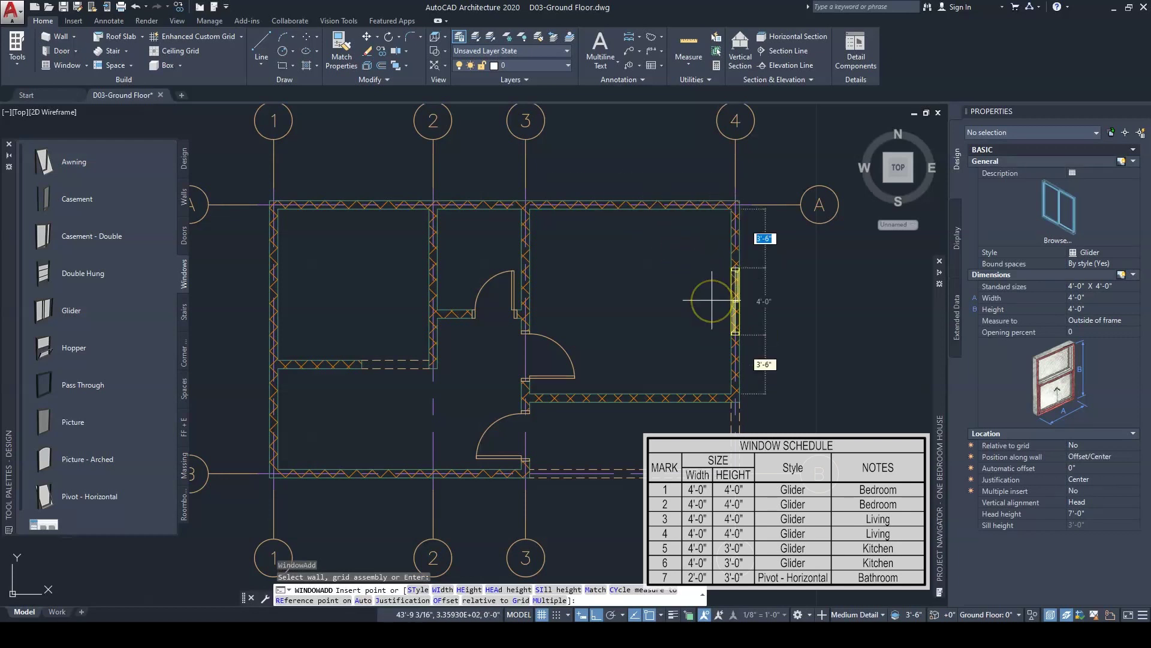
{"action": "scroll", "coordinate": [712, 300], "scroll_direction": "up", "scroll_amount": 3}
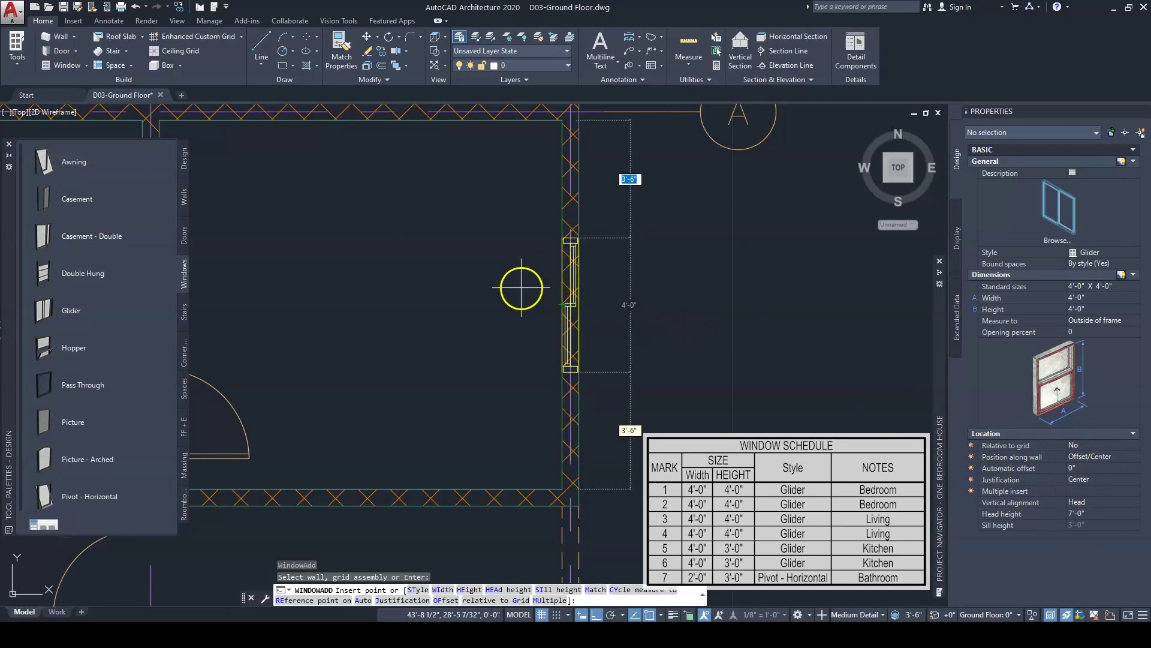
{"action": "left_click", "coordinate": [521, 288]}
{"action": "middle_click_drag", "start_coordinate": [462, 329], "coordinate": [612, 268]}
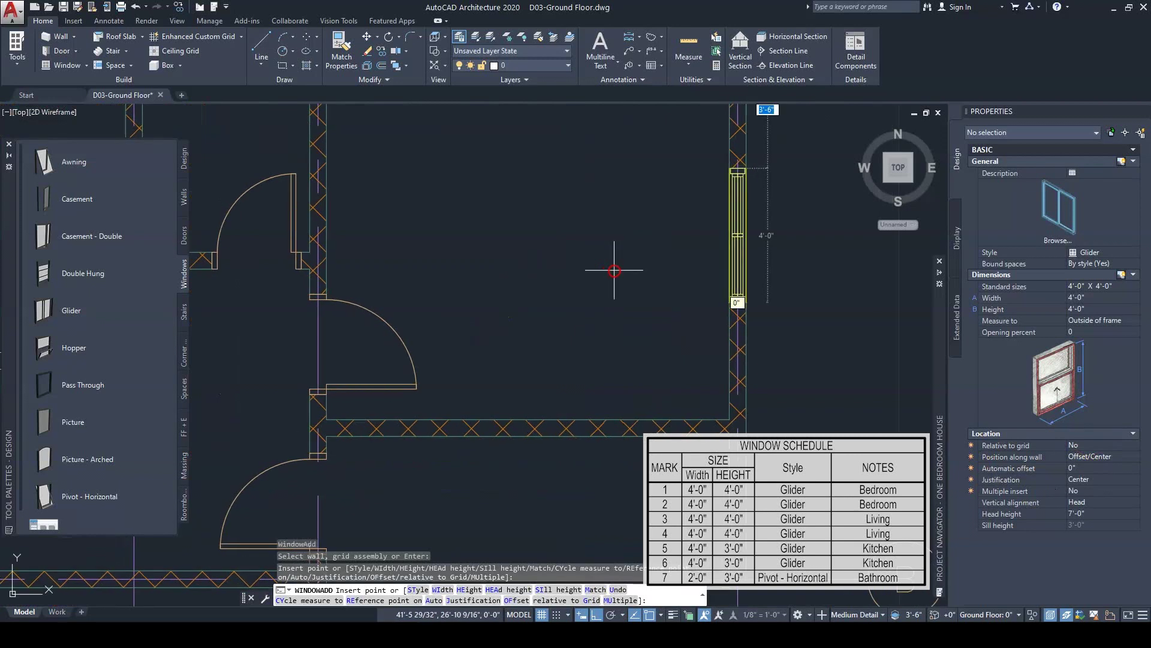
{"action": "middle_click_drag", "start_coordinate": [514, 369], "coordinate": [636, 289]}
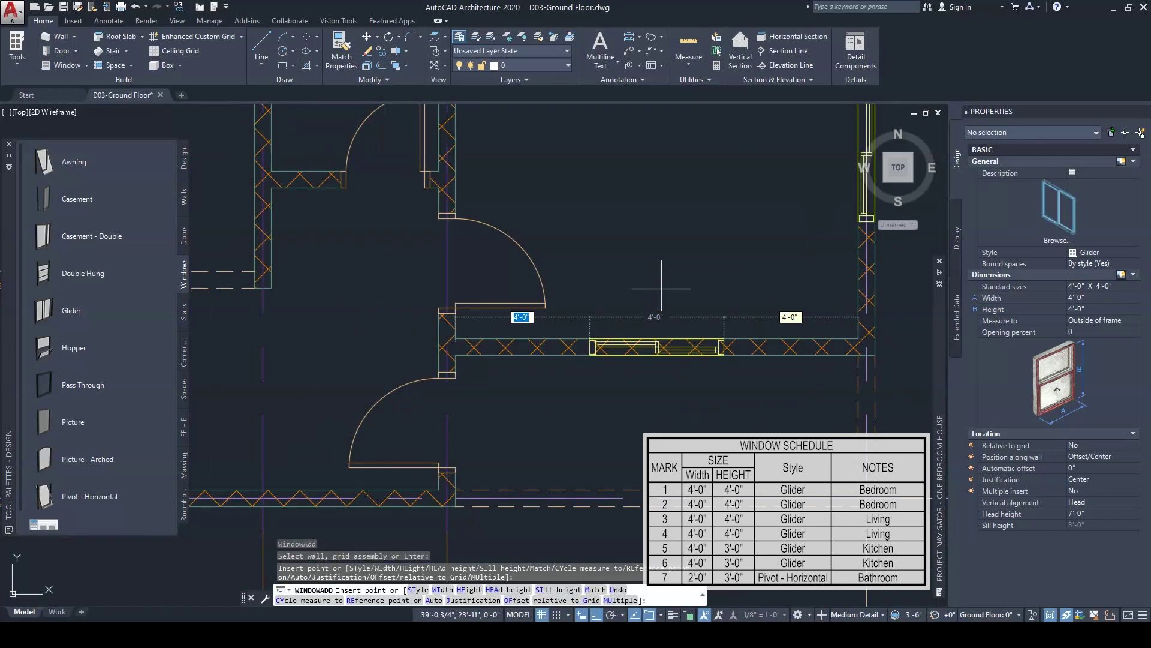
{"action": "left_click", "coordinate": [661, 289]}
Place two 4'-0" x 4'-0" Glider windows in the living room, centered on the walls at grid lines B and 1, and end the command
{"action": "middle_click_drag", "start_coordinate": [474, 336], "coordinate": [823, 270]}
{"action": "middle_click_drag", "start_coordinate": [533, 347], "coordinate": [486, 320]}
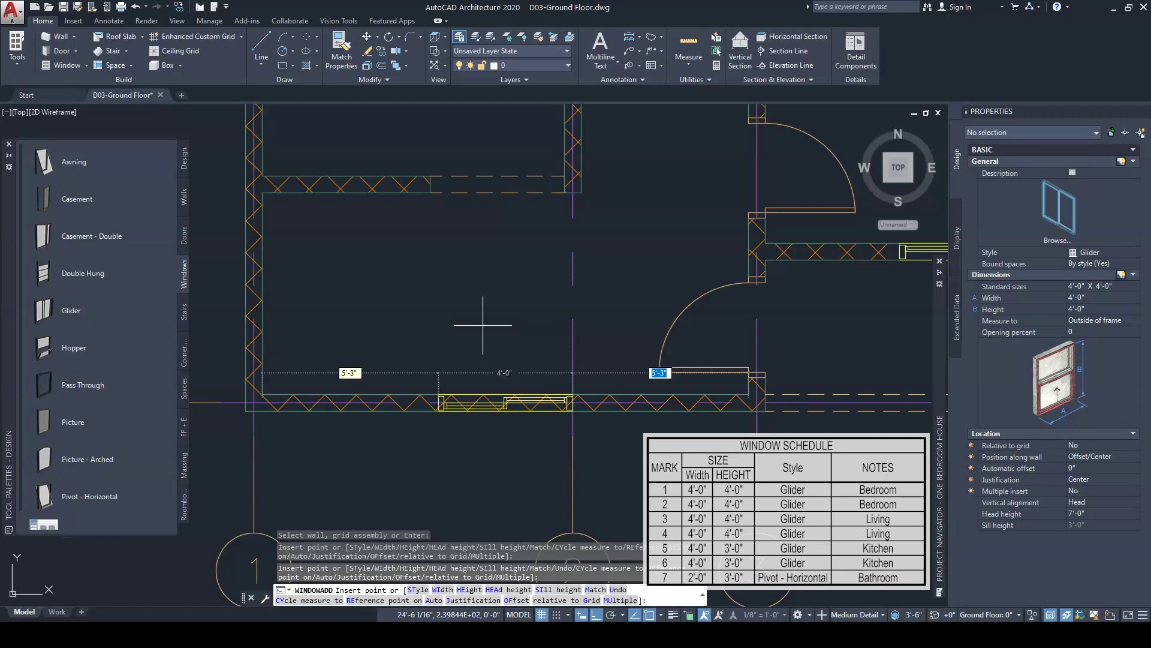
{"action": "left_click", "coordinate": [483, 325]}
{"action": "middle_click_drag", "start_coordinate": [403, 333], "coordinate": [647, 359]}
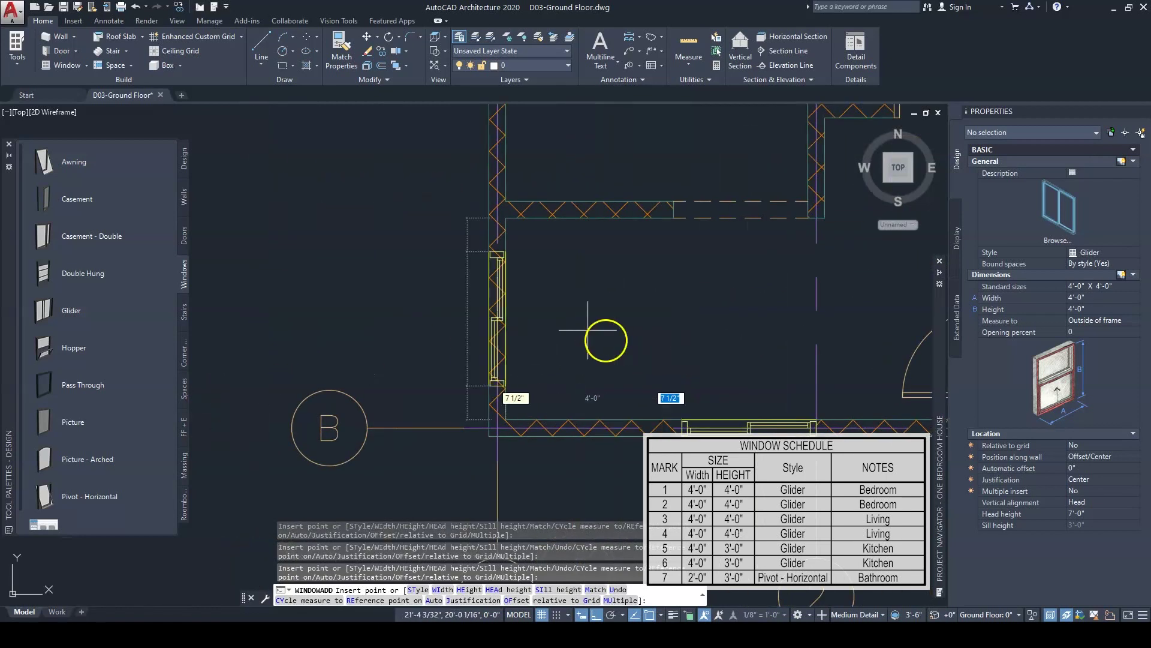
{"action": "left_click", "coordinate": [533, 312]}
{"action": "scroll", "coordinate": [532, 311], "scroll_direction": "down", "scroll_amount": 3}
{"action": "middle_click_drag", "start_coordinate": [533, 312], "coordinate": [405, 376]}
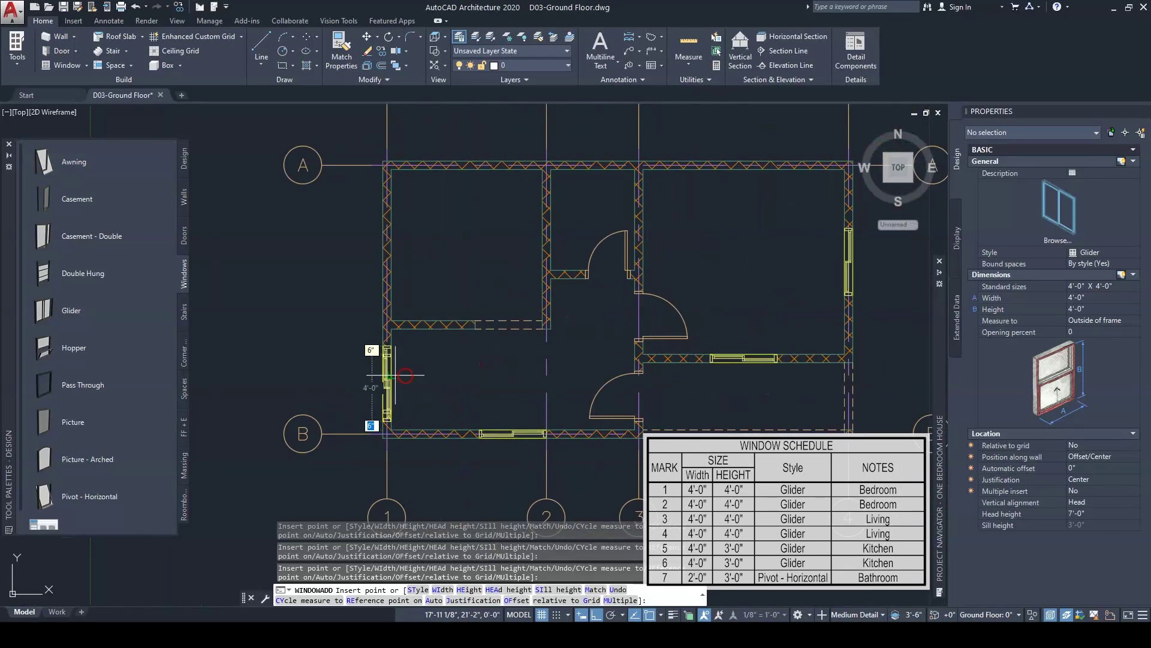
{"action": "key", "text": "Return"}
{"action": "key", "text": "Escape"}
{"action": "key", "text": "Escape"}
{"action": "key", "text": "Escape"}
{"action": "middle_click_drag", "start_coordinate": [539, 373], "coordinate": [476, 368]}
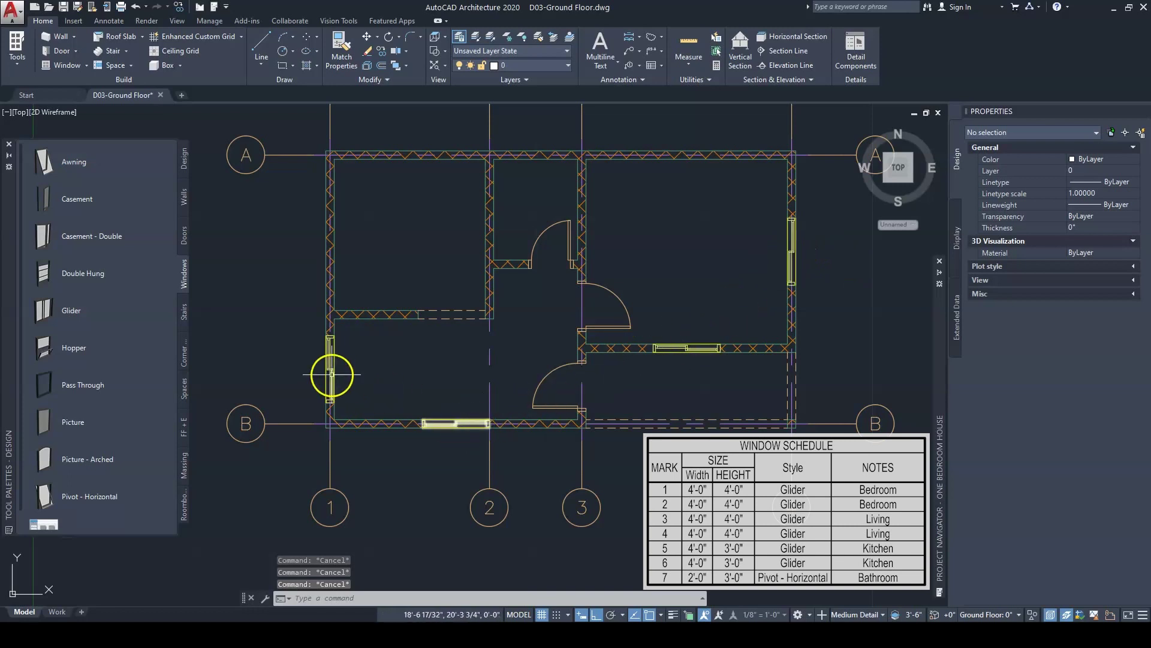
Examine the placed windows in a southwest 3D view of the house with the Hidden visual style
{"action": "left_click", "coordinate": [861, 128]}
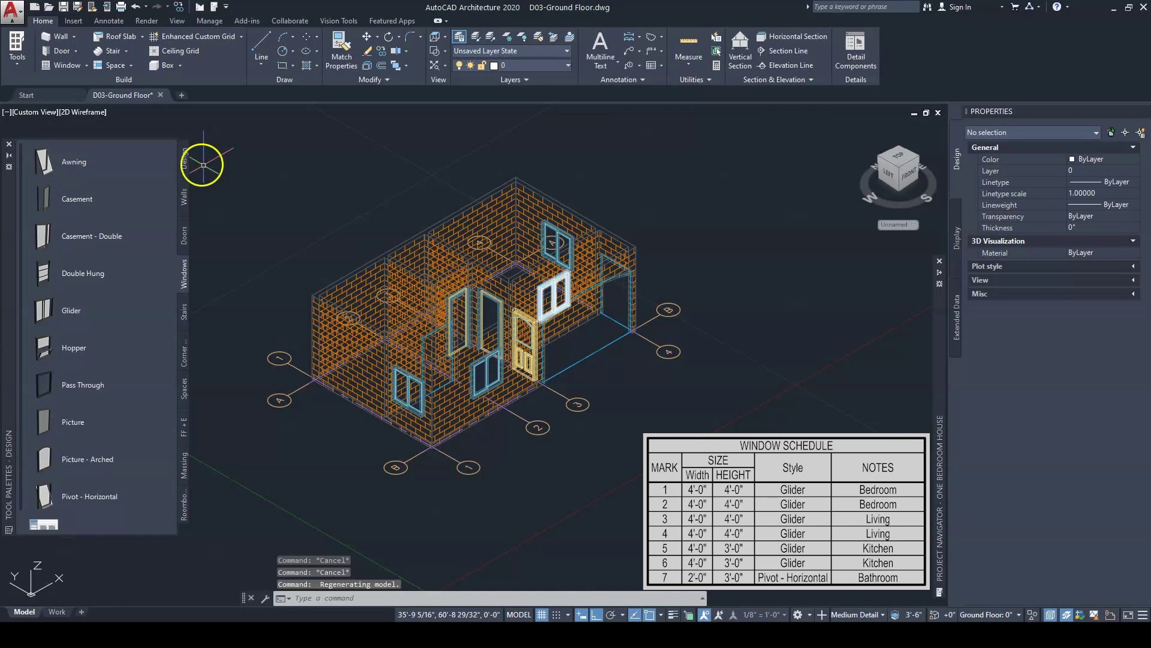
{"action": "left_click", "coordinate": [88, 116]}
{"action": "left_click", "coordinate": [128, 169]}
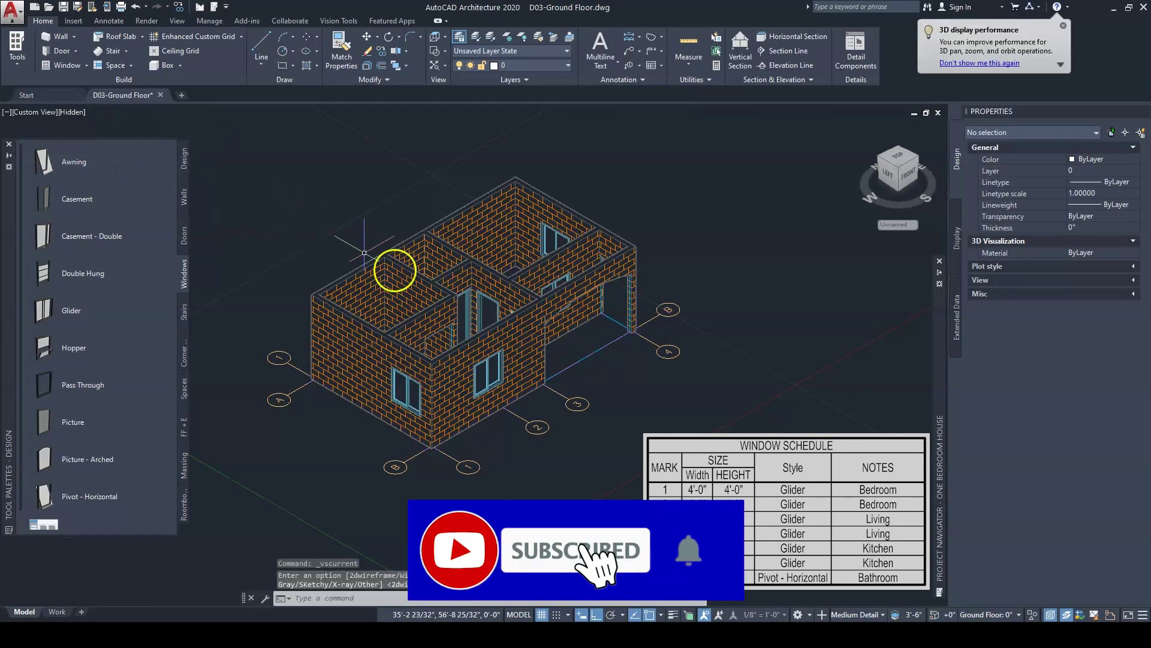
{"action": "middle_click_drag", "start_coordinate": [521, 301], "coordinate": [670, 311], "text": "shift"}
{"action": "scroll", "coordinate": [501, 300], "scroll_direction": "up", "scroll_amount": 6}
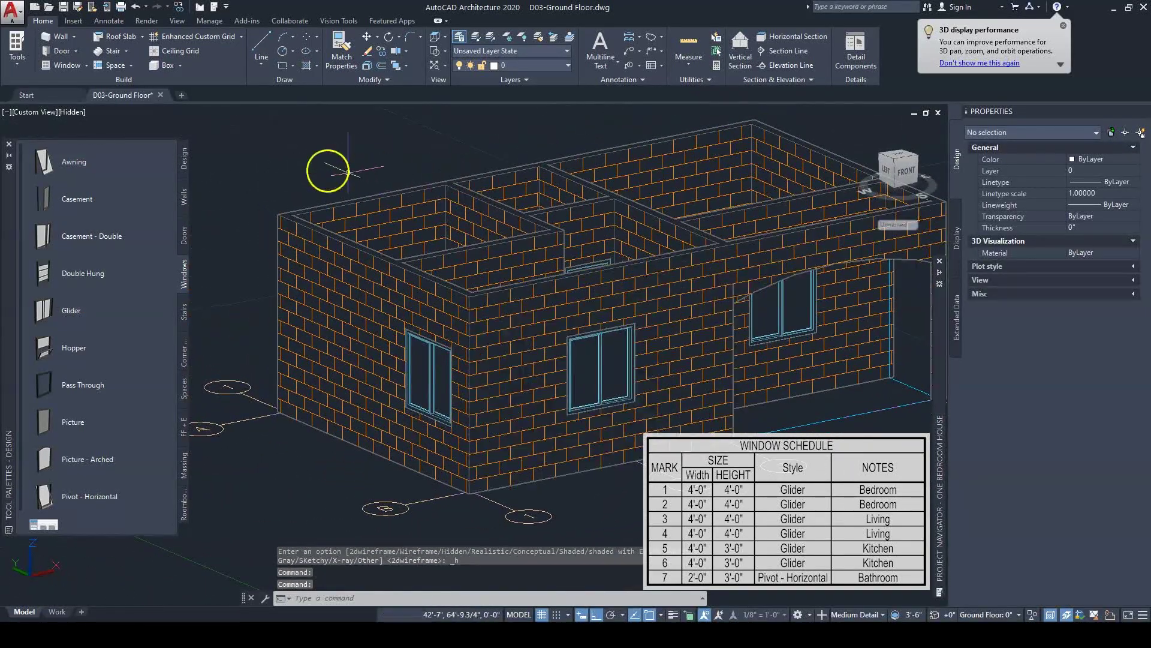
Return the drawing to the Top view with the 2D Wireframe visual style
{"action": "left_click", "coordinate": [40, 113]}
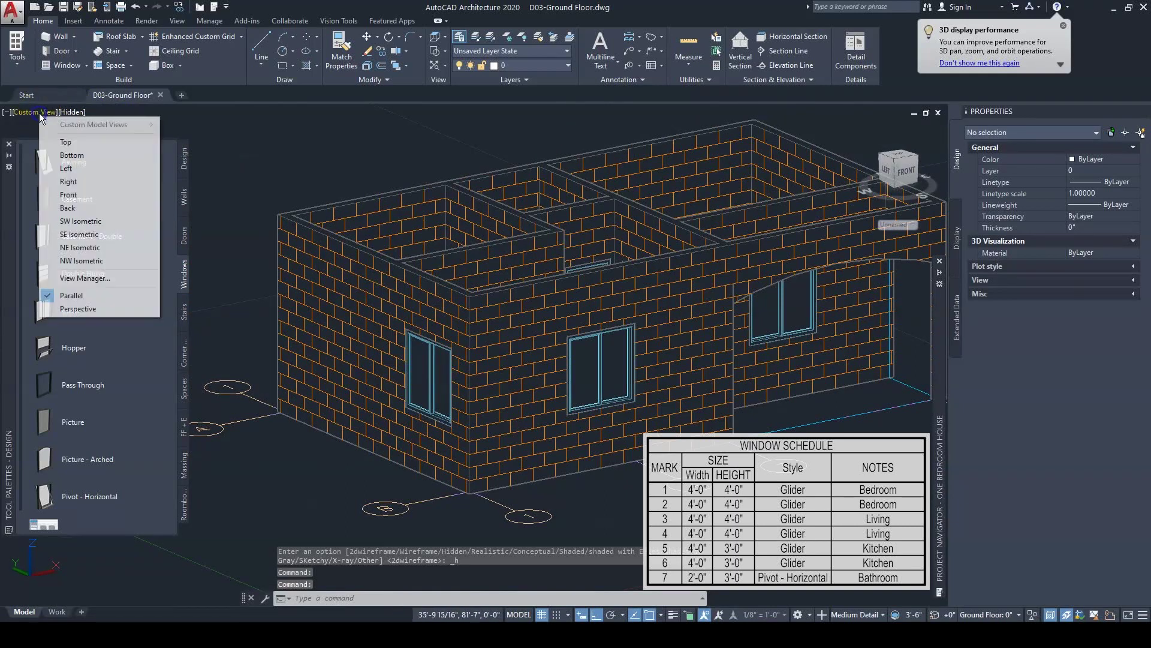
{"action": "left_click", "coordinate": [66, 144]}
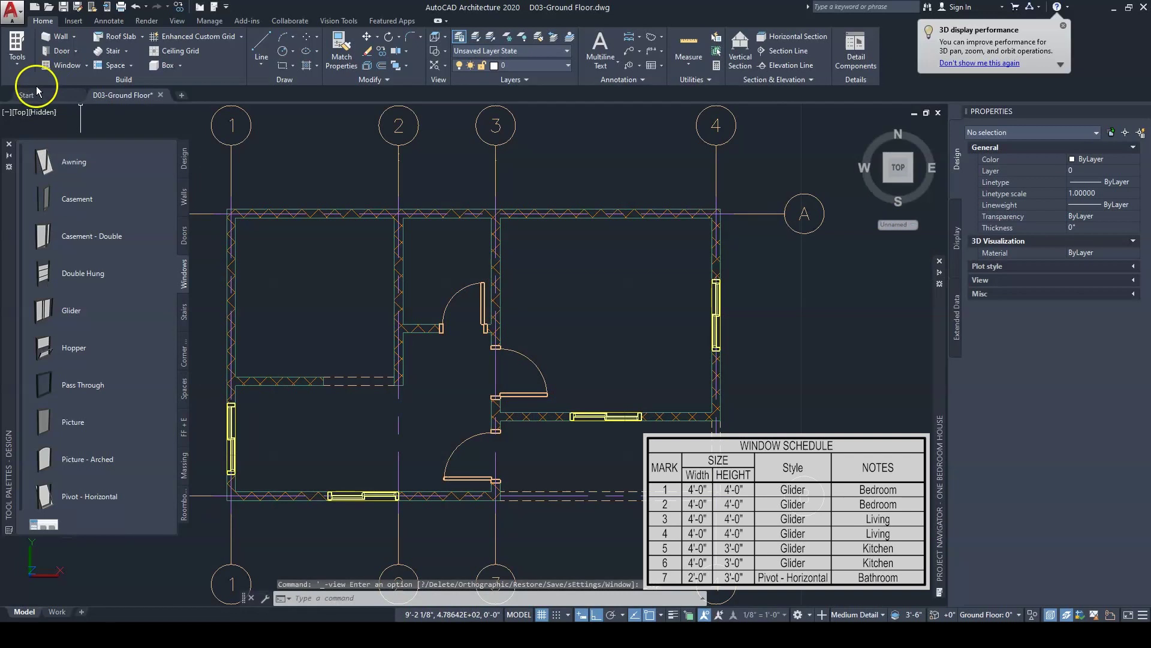
{"action": "left_click", "coordinate": [43, 112]}
{"action": "left_click", "coordinate": [48, 136]}
{"action": "mouse_move", "coordinate": [365, 354]}
{"action": "middle_mouse_down"}
{"action": "mouse_move", "coordinate": [386, 316]}
{"action": "mouse_move", "coordinate": [449, 314]}
{"action": "middle_mouse_up"}
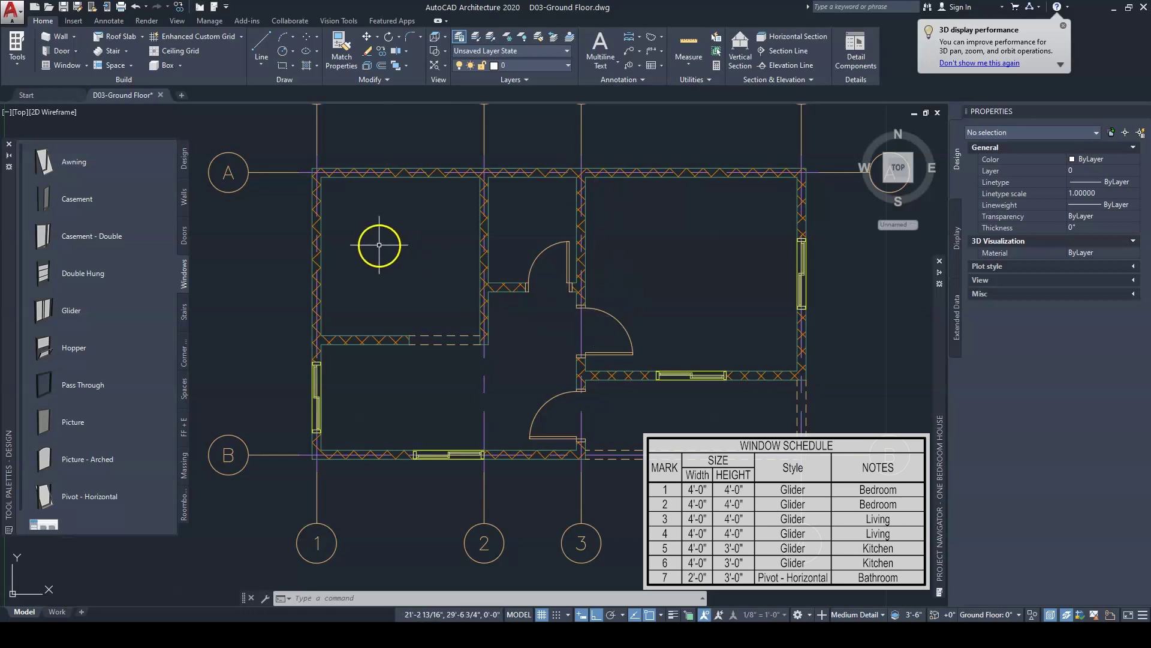
{"action": "middle_click_drag", "start_coordinate": [379, 245], "coordinate": [389, 263]}
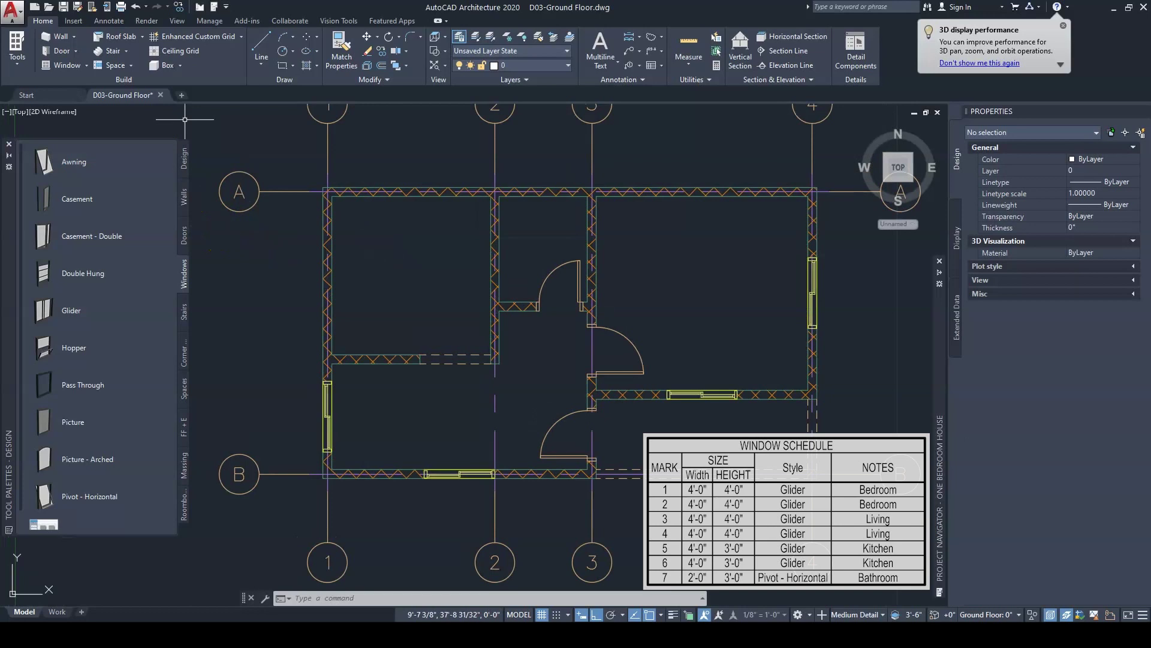
Start adding a Glider window and set its standard size to 4'-0" X 3'-0"
{"action": "left_click", "coordinate": [70, 311]}
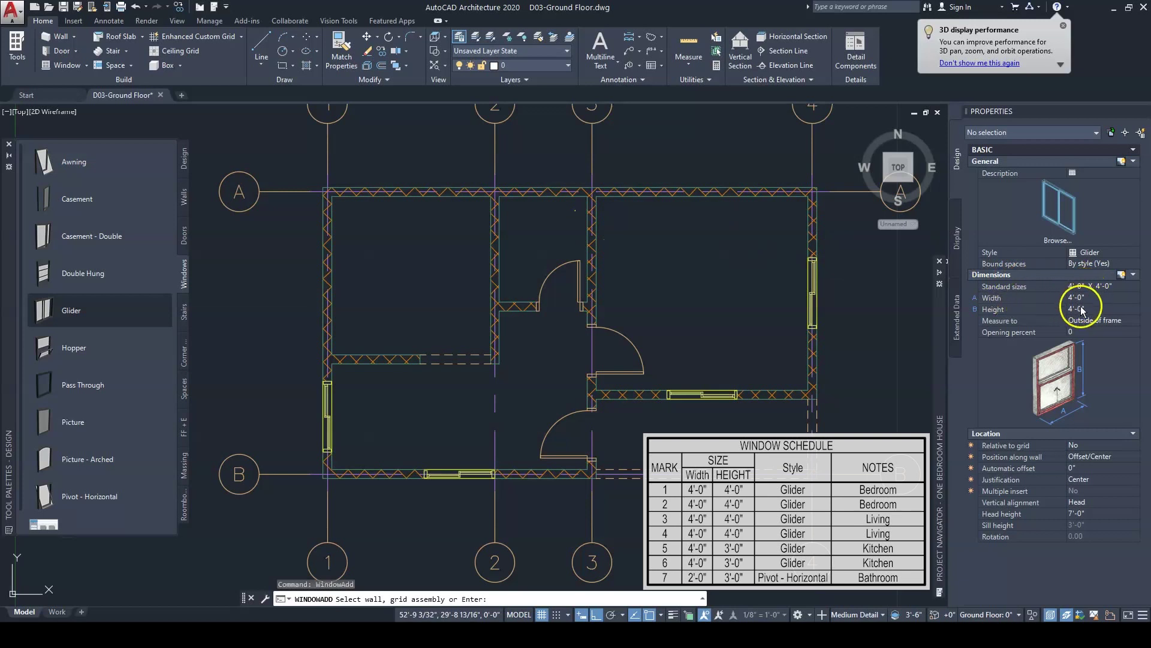
{"action": "left_click", "coordinate": [1097, 286]}
{"action": "left_click", "coordinate": [1101, 287]}
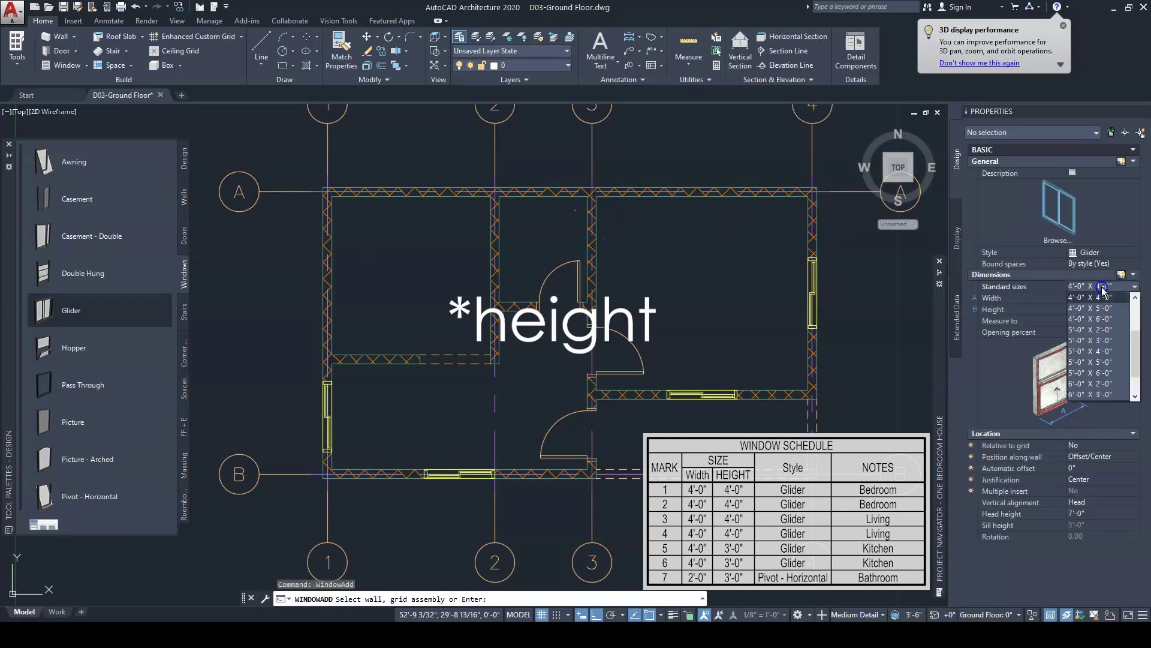
{"action": "scroll", "coordinate": [1103, 315], "scroll_direction": "up", "scroll_amount": 1}
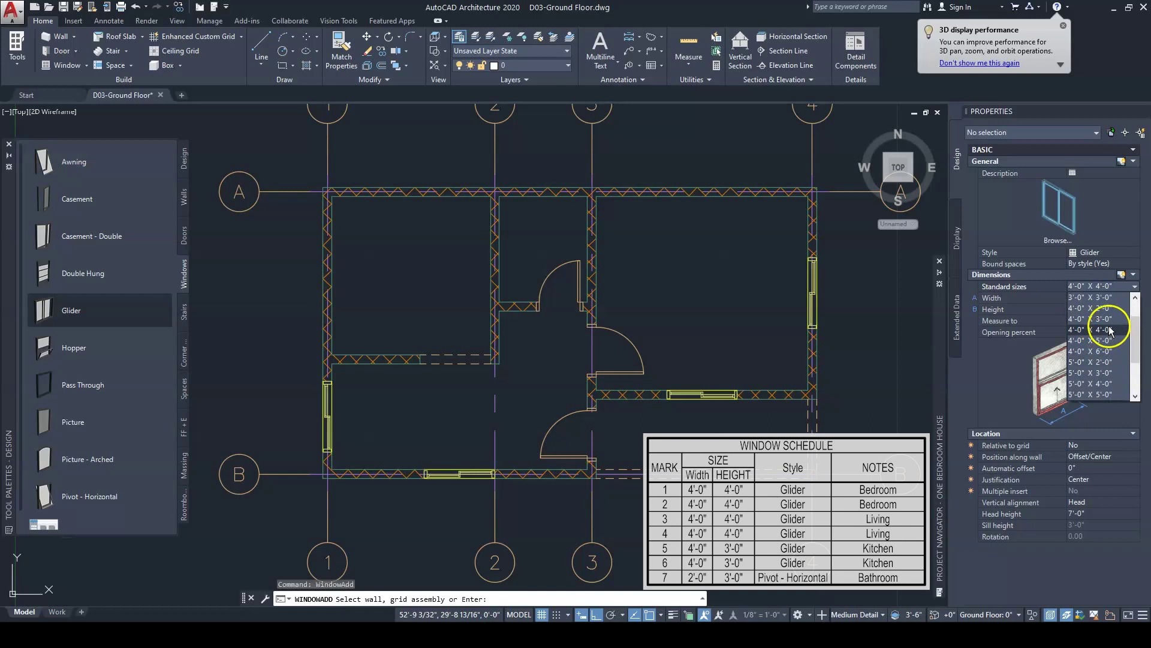
{"action": "left_click", "coordinate": [1109, 329]}
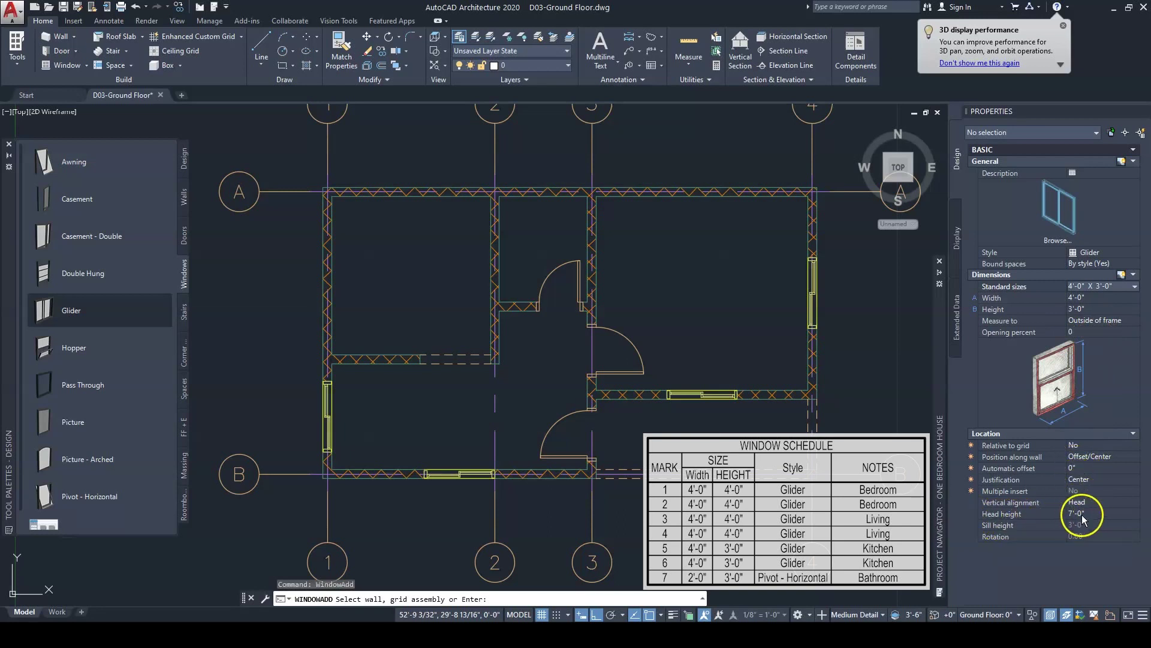
Place two 4'-0" x 3'-0" Glider windows in the kitchen, centered on the walls at grid lines 1 and A, and end the command
{"action": "left_click", "coordinate": [407, 273]}
{"action": "left_click", "coordinate": [331, 273]}
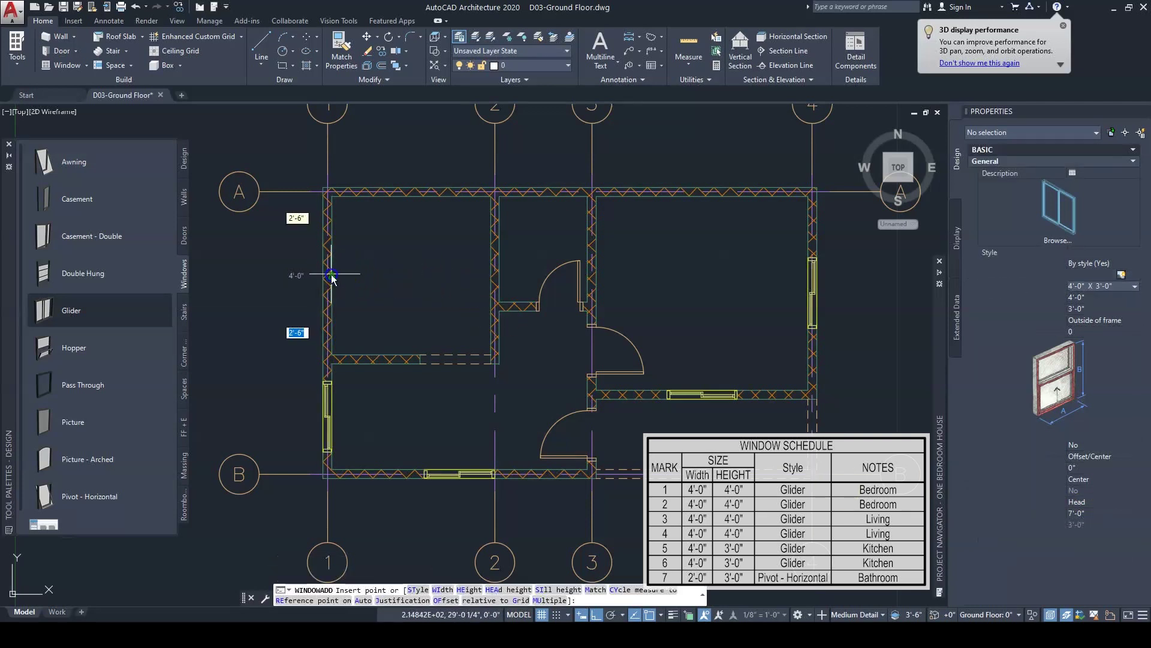
{"action": "scroll", "coordinate": [336, 276], "scroll_direction": "up", "scroll_amount": 5}
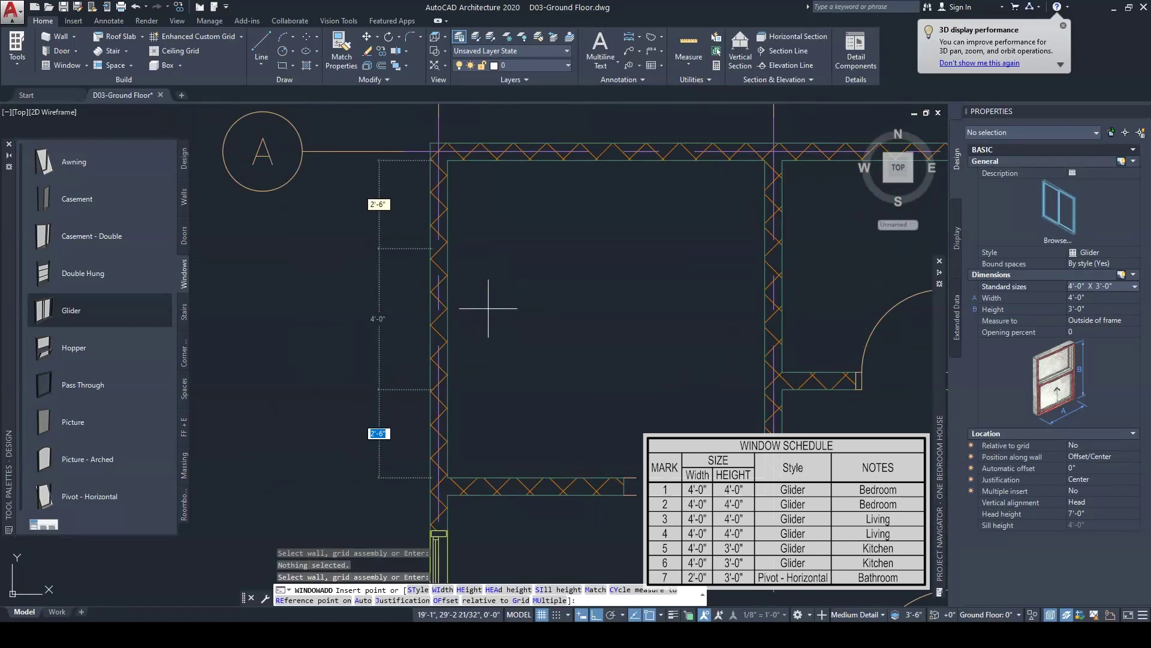
{"action": "left_click", "coordinate": [488, 308]}
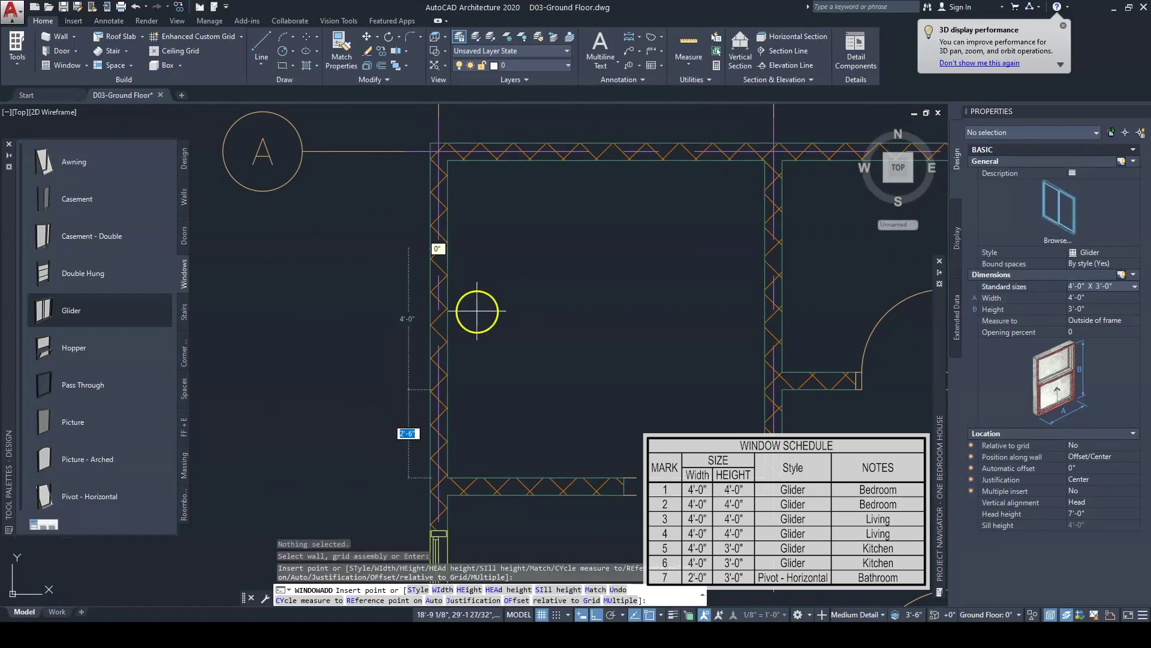
{"action": "middle_click_drag", "start_coordinate": [585, 210], "coordinate": [527, 295]}
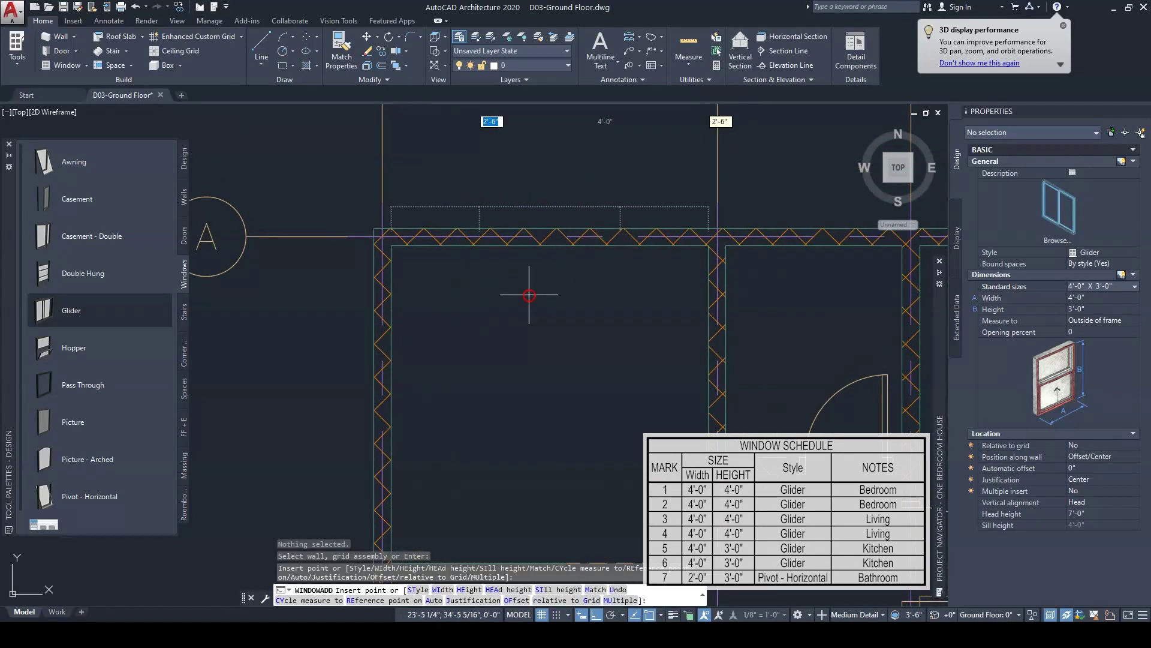
{"action": "left_click", "coordinate": [549, 273]}
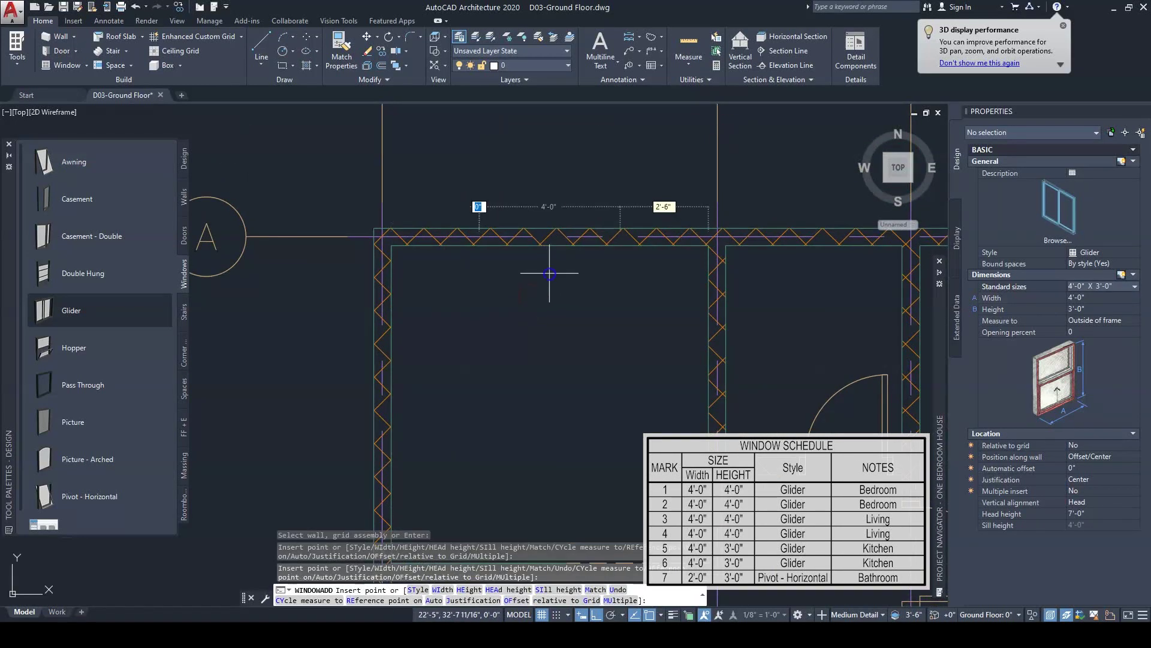
{"action": "key", "text": "Escape"}
{"action": "key", "text": "Escape"}
{"action": "key", "text": "Escape"}
{"action": "mouse_move", "coordinate": [531, 399]}
{"action": "middle_mouse_down"}
{"action": "mouse_move", "coordinate": [577, 307]}
{"action": "mouse_move", "coordinate": [575, 319]}
{"action": "middle_mouse_up"}
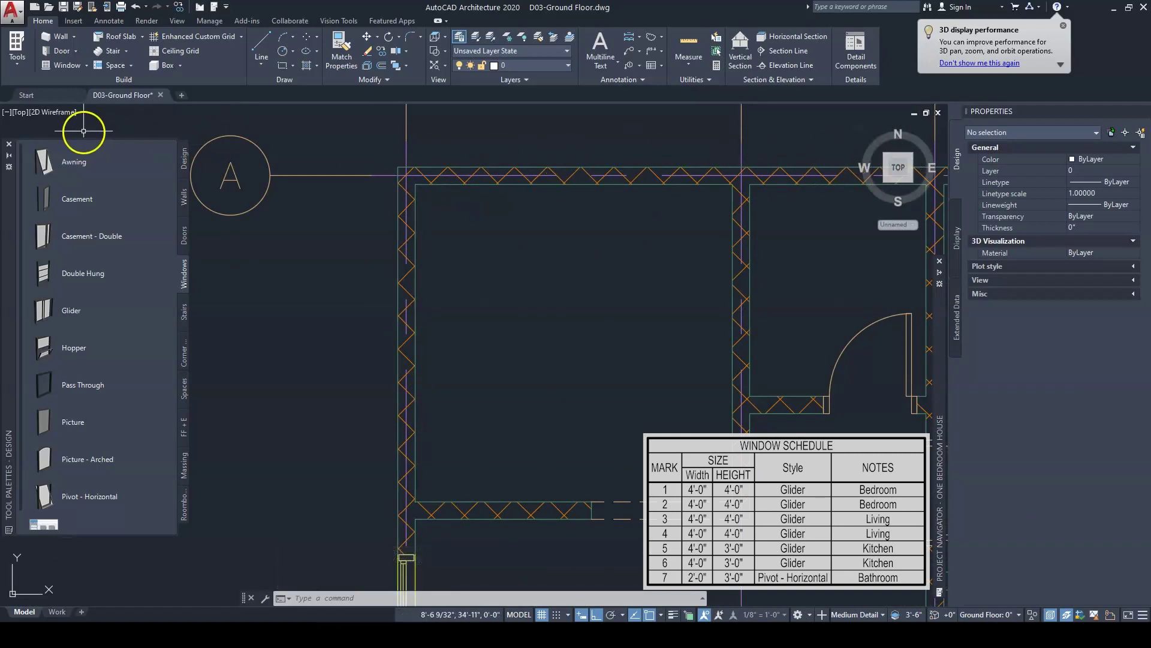
Examine the kitchen and living room windows on the house model from the NW Isometric view
{"action": "left_click", "coordinate": [888, 157]}
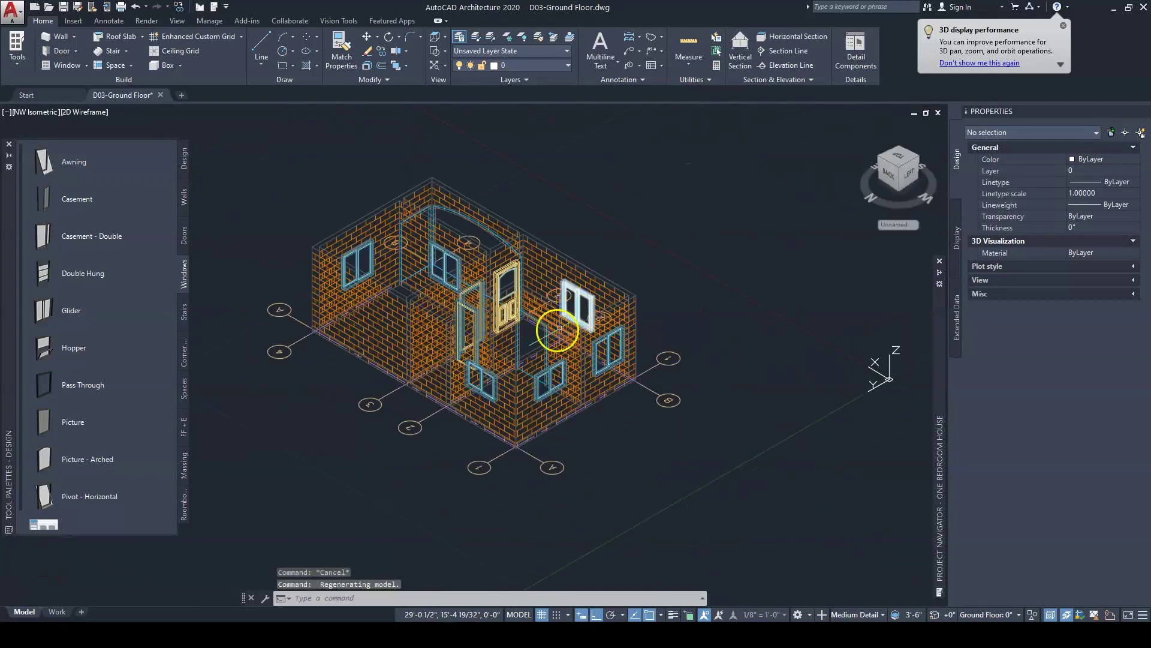
{"action": "scroll", "coordinate": [523, 394], "scroll_direction": "up", "scroll_amount": 5}
{"action": "middle_click_drag", "start_coordinate": [510, 380], "coordinate": [523, 394]}
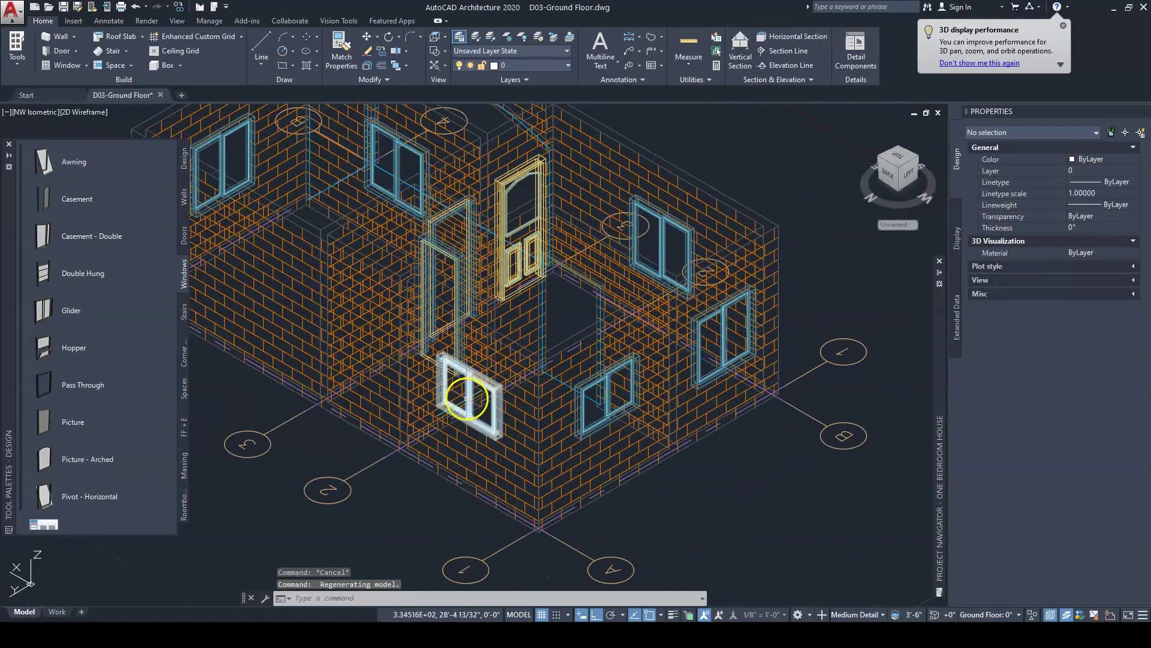
{"action": "middle_click_drag", "start_coordinate": [610, 393], "coordinate": [582, 381]}
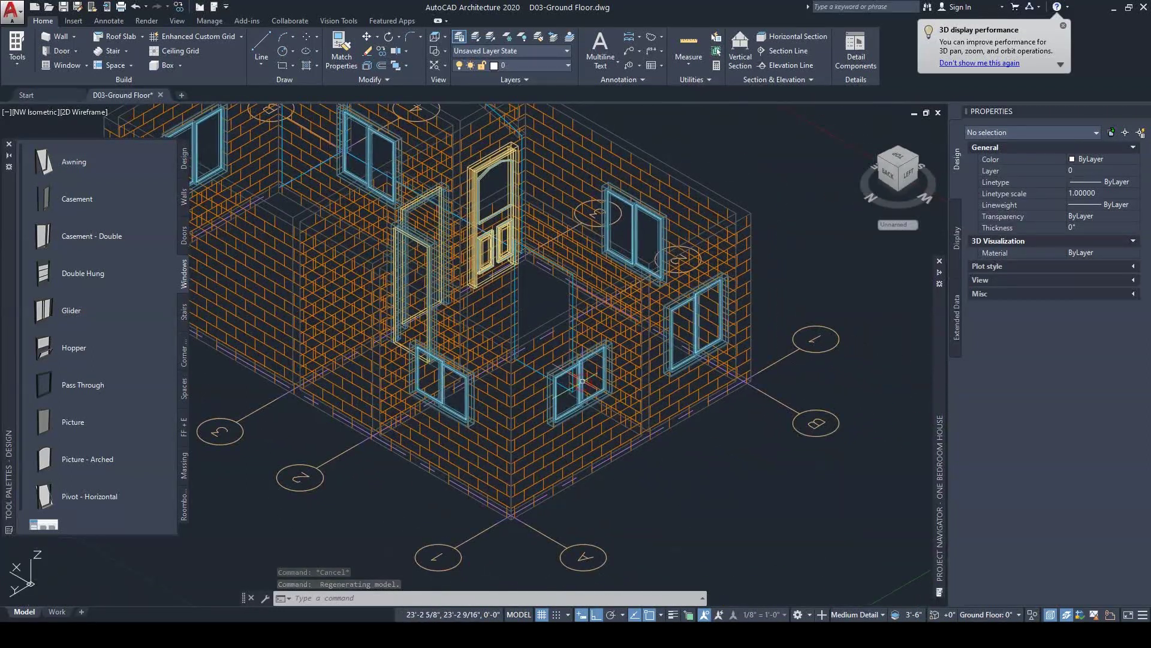
{"action": "middle_click_drag", "start_coordinate": [504, 344], "coordinate": [559, 404]}
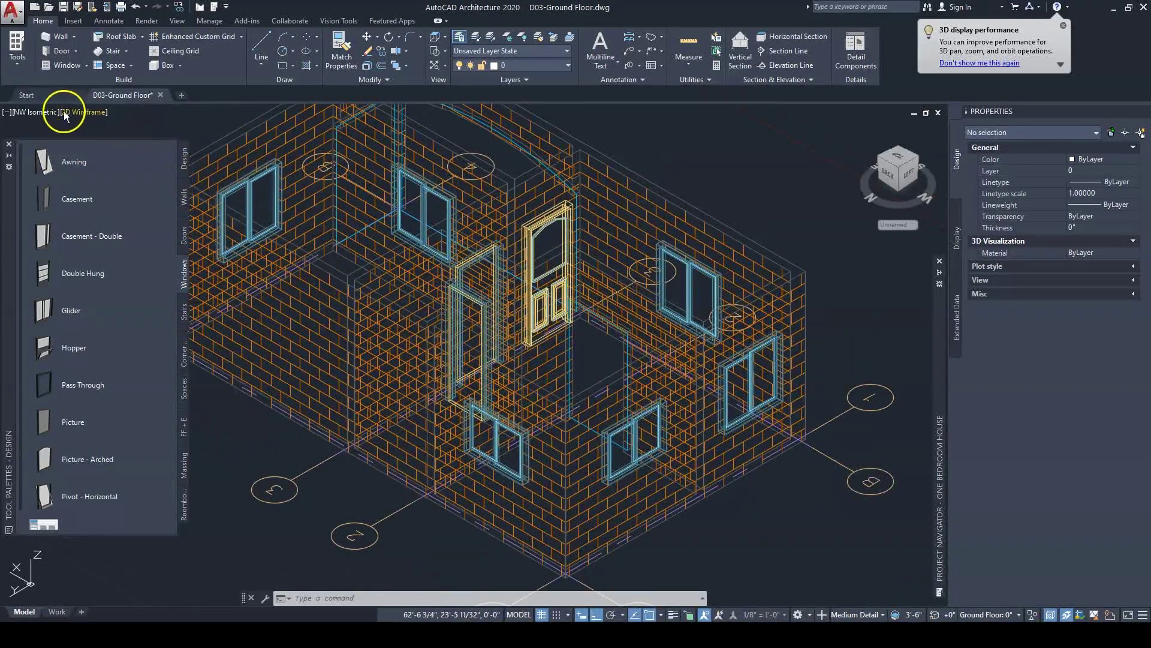
{"action": "left_click", "coordinate": [37, 113]}
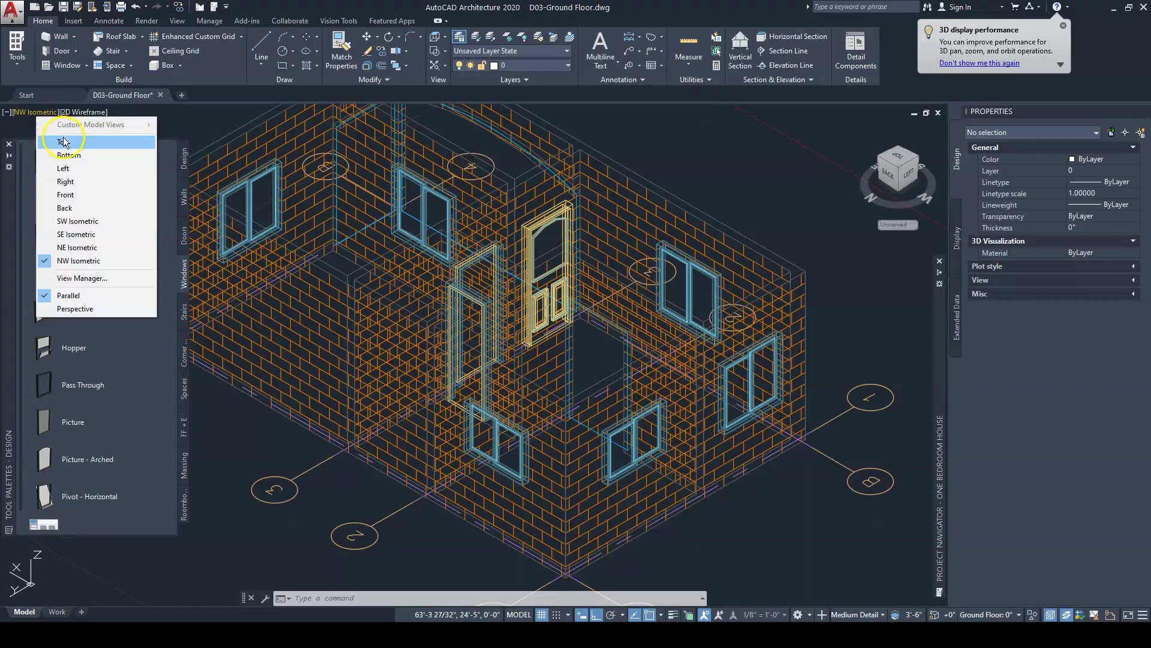
{"action": "left_click", "coordinate": [187, 121]}
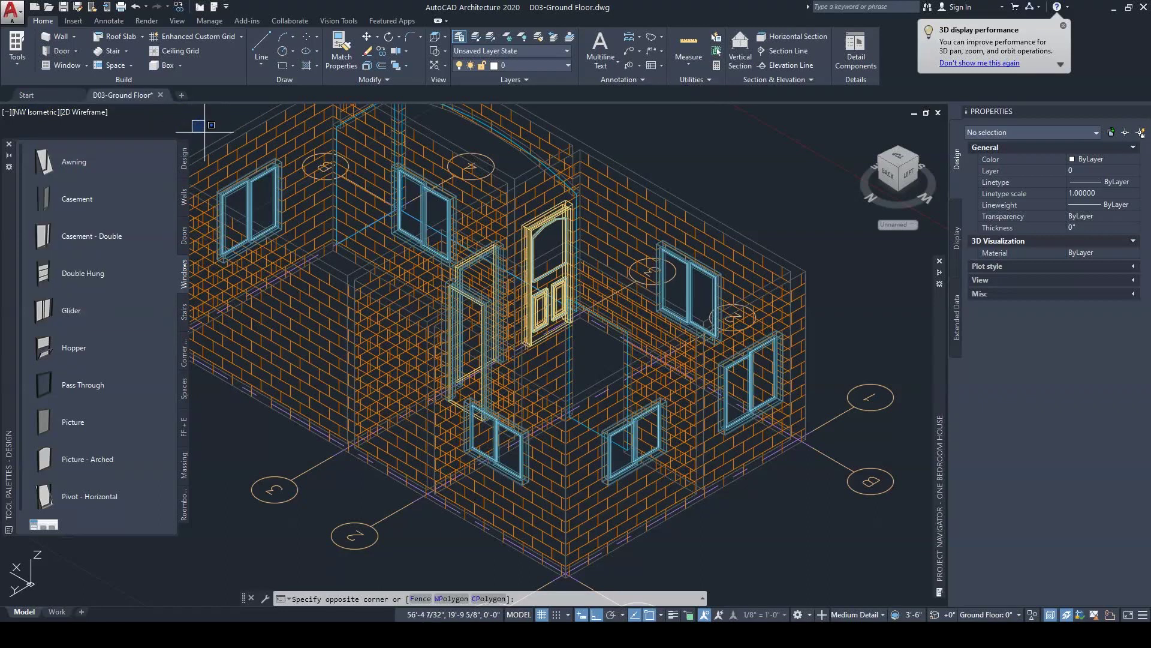
{"action": "left_click", "coordinate": [204, 132]}
{"action": "middle_click_drag", "start_coordinate": [240, 209], "coordinate": [267, 224]}
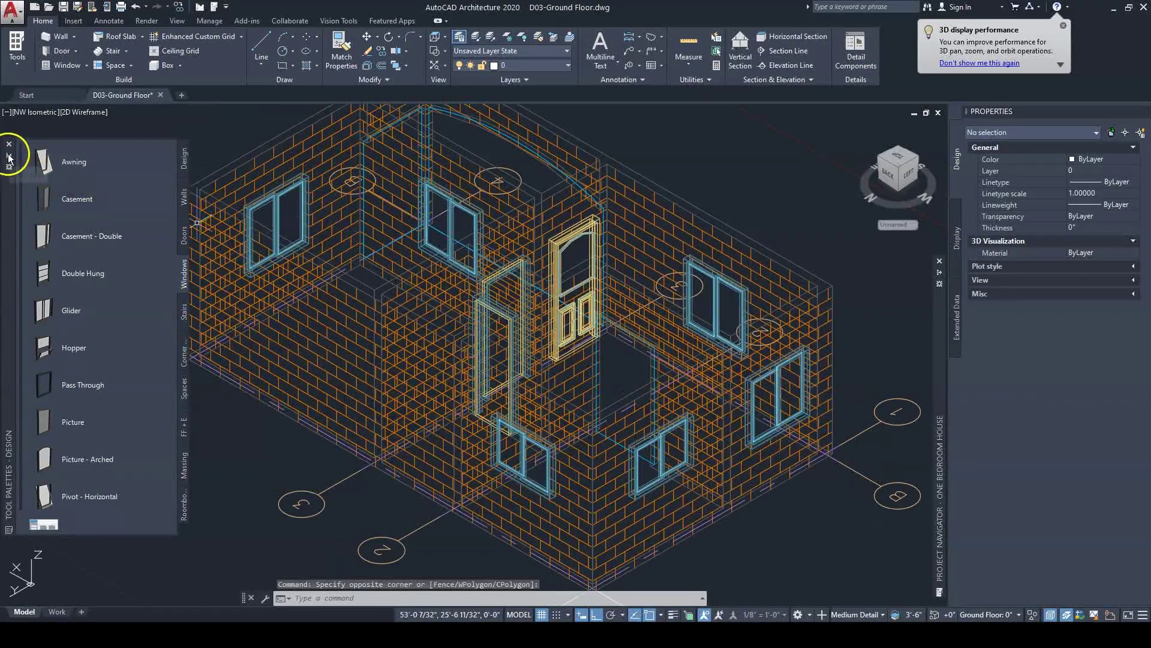
Set the model to the Hidden visual style and orbit around the house to check the windows in the outer walls
{"action": "middle_click_drag", "start_coordinate": [466, 304], "coordinate": [403, 292]}
{"action": "mouse_move", "coordinate": [488, 342]}
{"action": "middle_mouse_down", "text": "shift"}
{"action": "mouse_move", "coordinate": [512, 378]}
{"action": "mouse_move", "coordinate": [504, 301]}
{"action": "mouse_move", "coordinate": [480, 314]}
{"action": "middle_mouse_up", "text": "shift"}
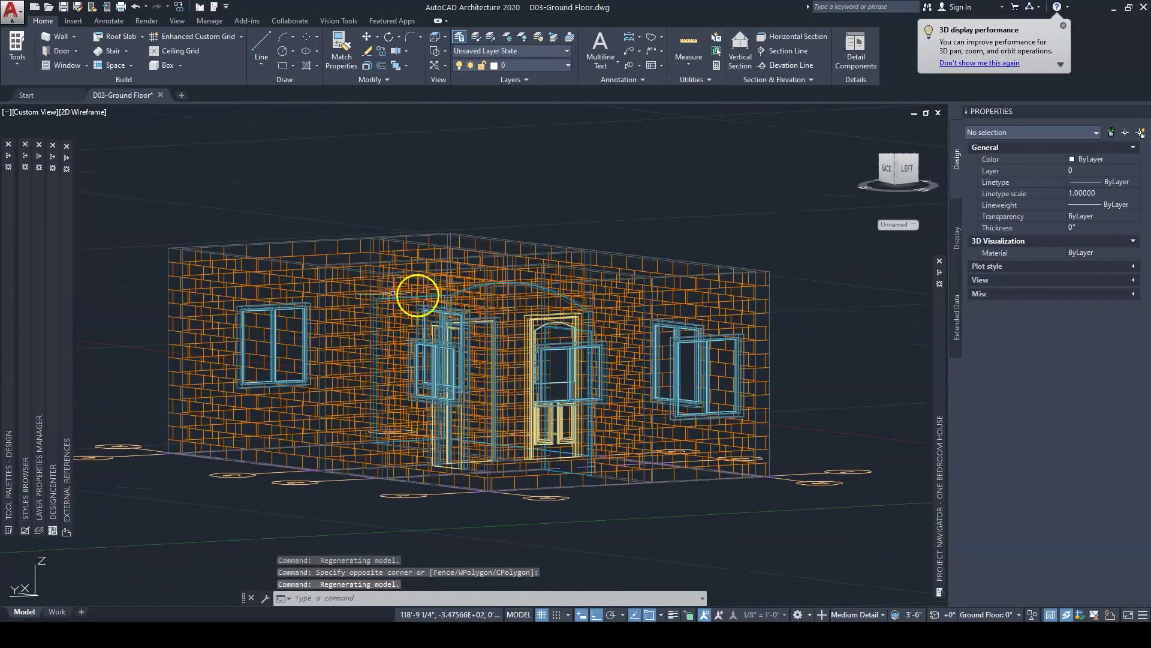
{"action": "left_click", "coordinate": [83, 113]}
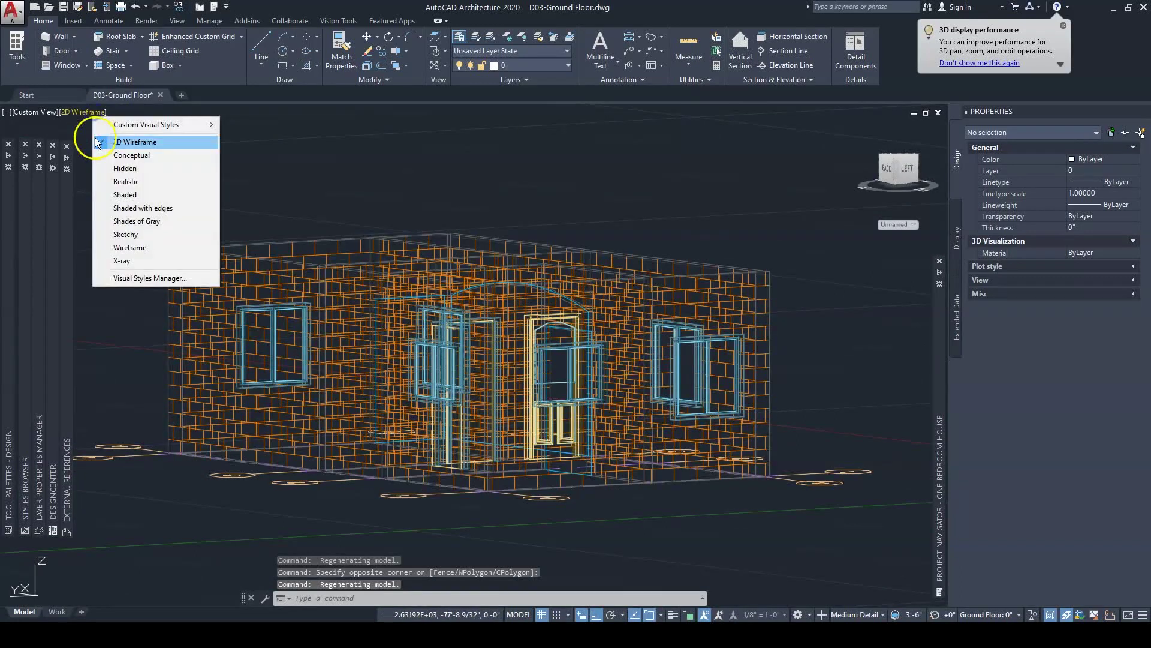
{"action": "left_click", "coordinate": [105, 168]}
{"action": "middle_click_drag", "start_coordinate": [357, 332], "coordinate": [362, 355], "text": "shift"}
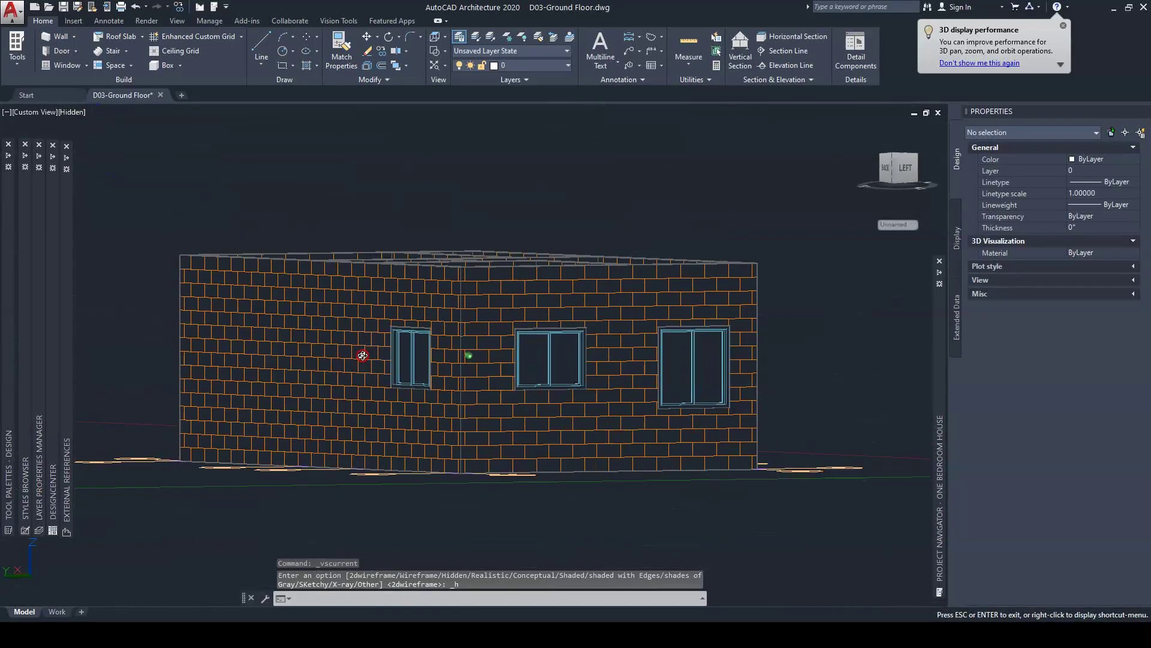
{"action": "middle_click_drag", "start_coordinate": [415, 350], "coordinate": [160, 345], "text": "shift"}
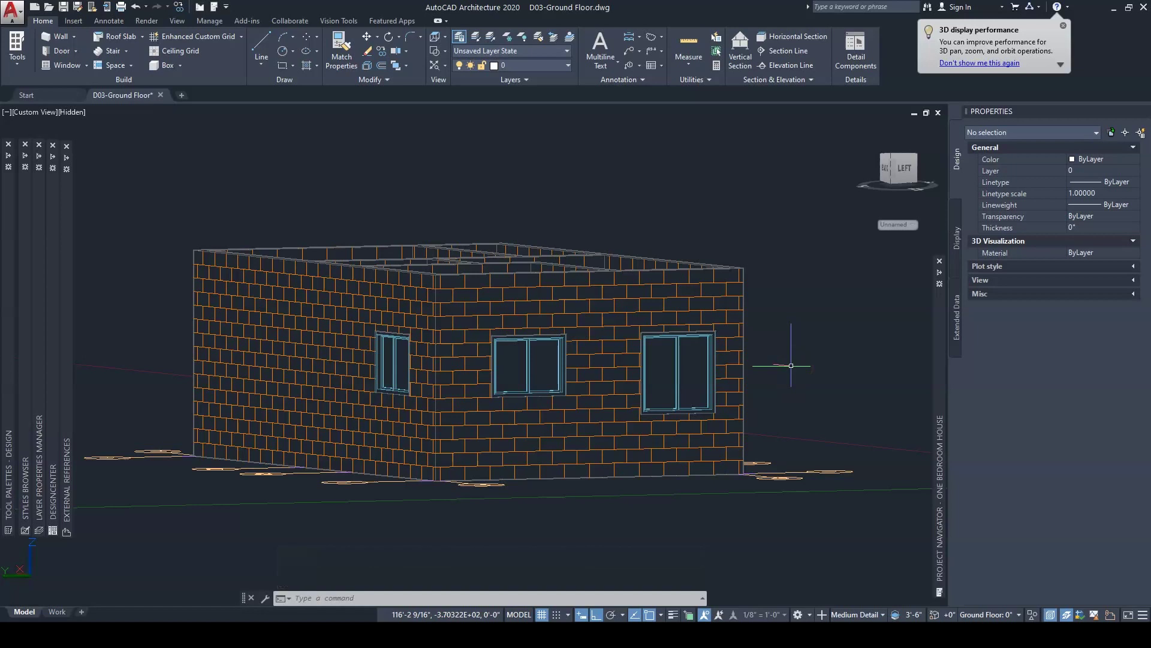
Compare the Top view plan with the SW Isometric view, examining the kitchen windows on the grid line 1 wall
{"action": "left_click", "coordinate": [26, 113]}
{"action": "left_click", "coordinate": [42, 142]}
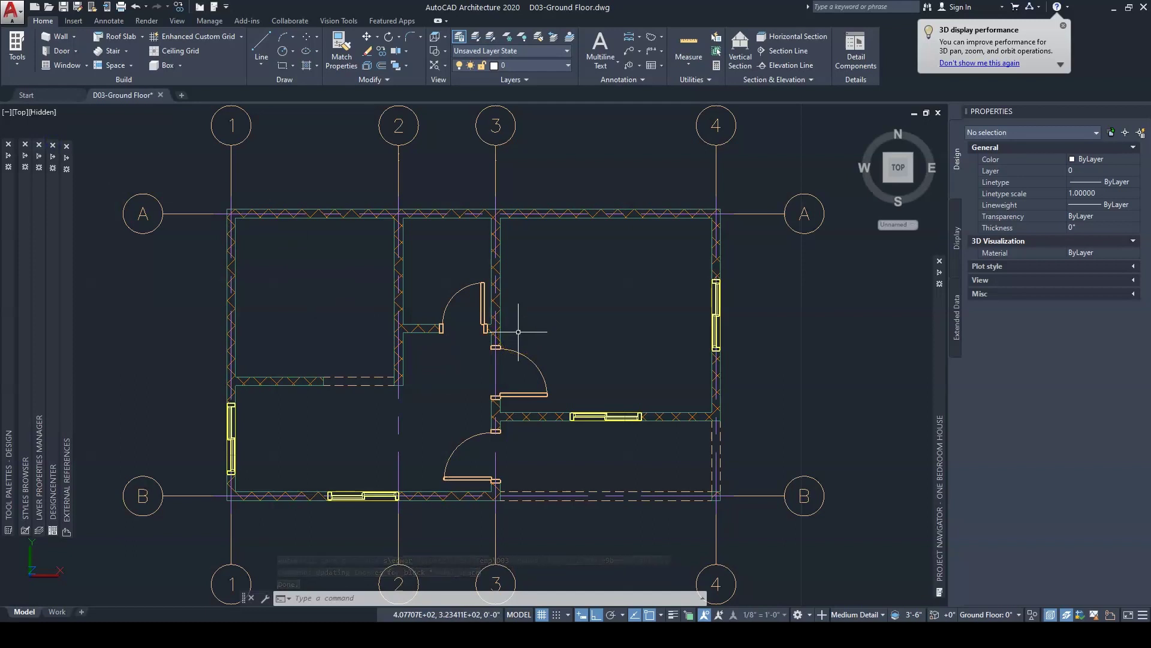
{"action": "left_click", "coordinate": [43, 113]}
{"action": "left_click", "coordinate": [19, 116]}
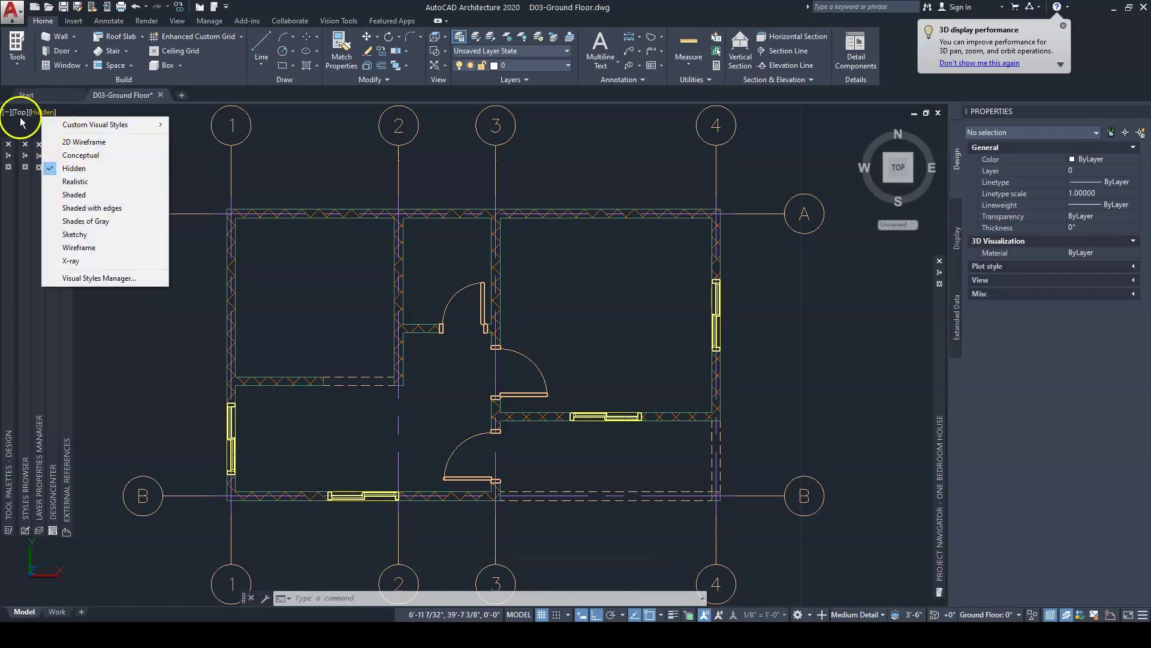
{"action": "left_click", "coordinate": [26, 119]}
{"action": "left_click", "coordinate": [25, 118]}
{"action": "left_click", "coordinate": [63, 222]}
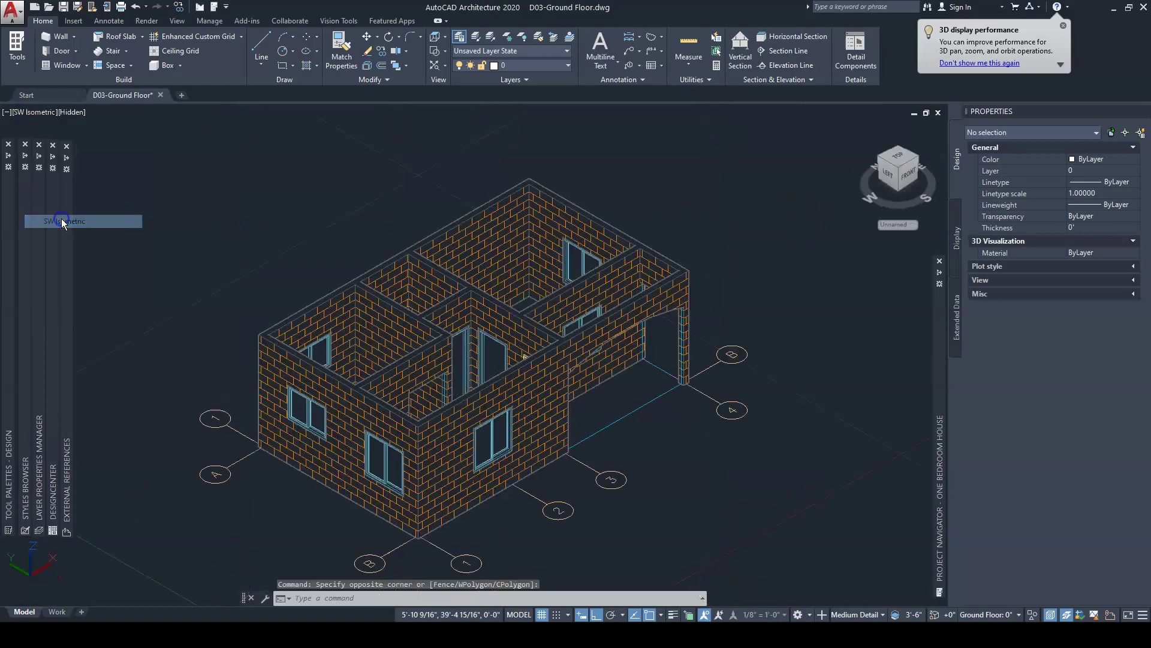
{"action": "scroll", "coordinate": [402, 433], "scroll_direction": "up", "scroll_amount": 3}
{"action": "middle_click_drag", "start_coordinate": [393, 434], "coordinate": [514, 326]}
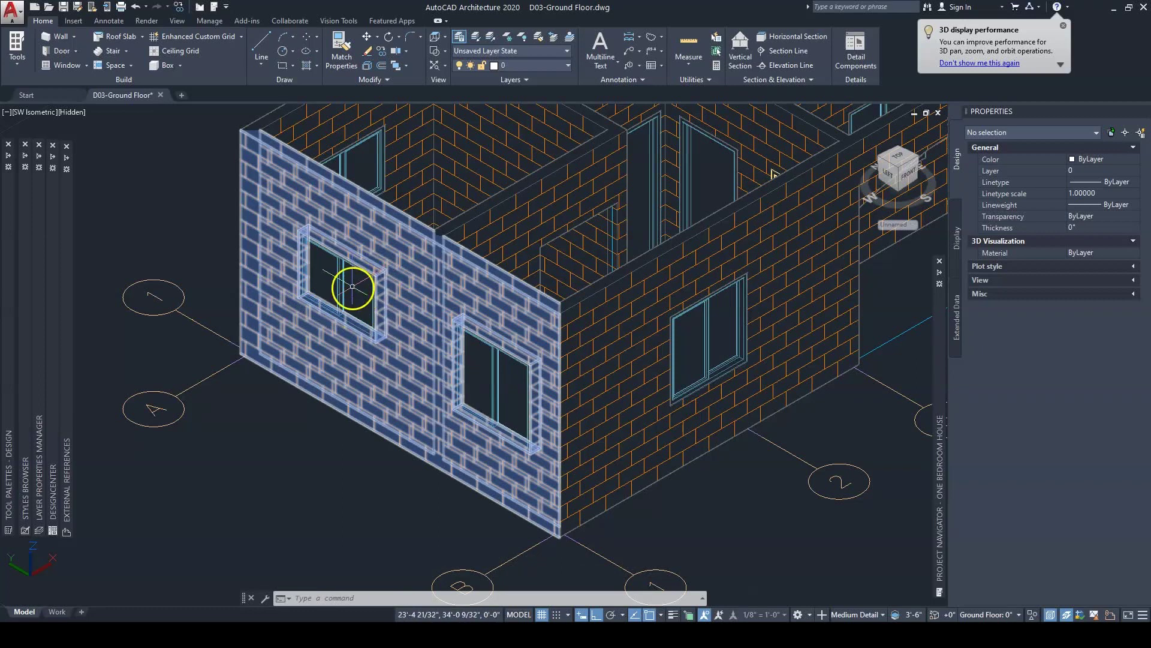
{"action": "mouse_move", "coordinate": [351, 276]}
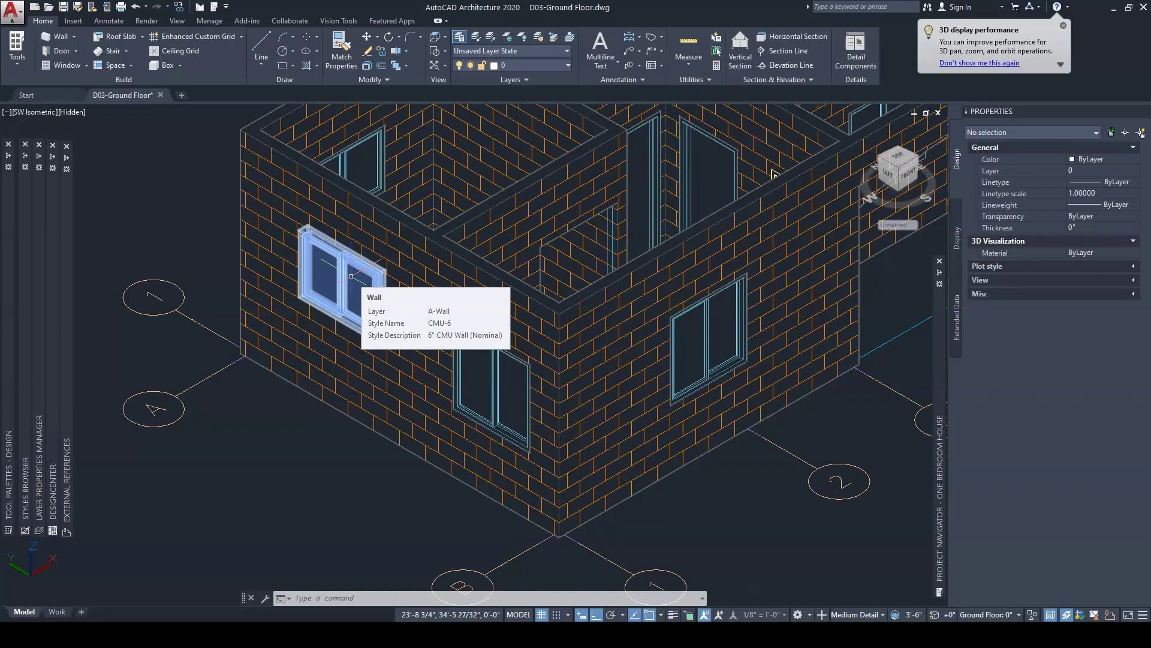
Return to the Top view and inspect the Global Cut Plane settings without changing them
{"action": "left_click", "coordinate": [40, 114]}
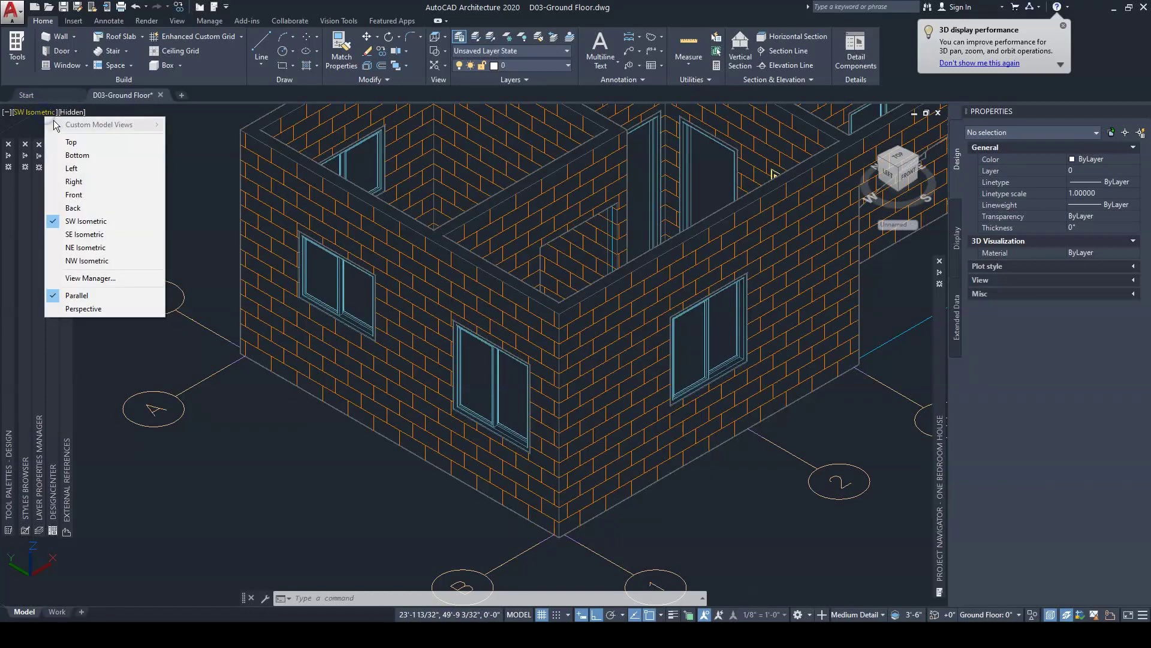
{"action": "left_click", "coordinate": [75, 143]}
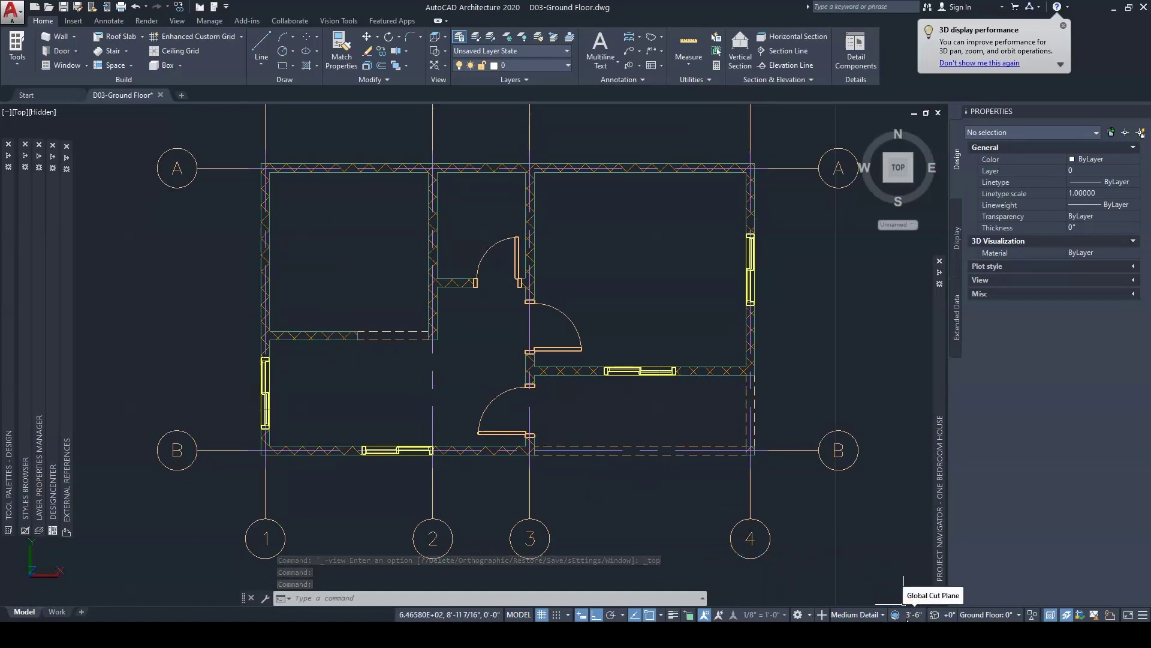
{"action": "left_click", "coordinate": [914, 616]}
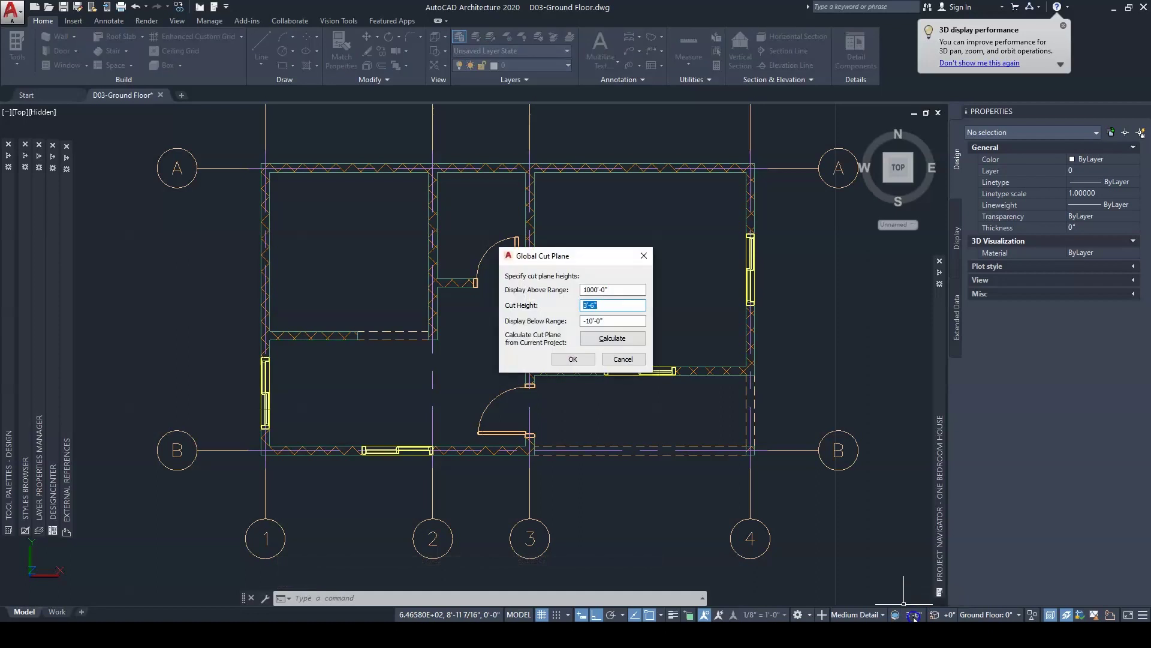
{"action": "left_click", "coordinate": [644, 258]}
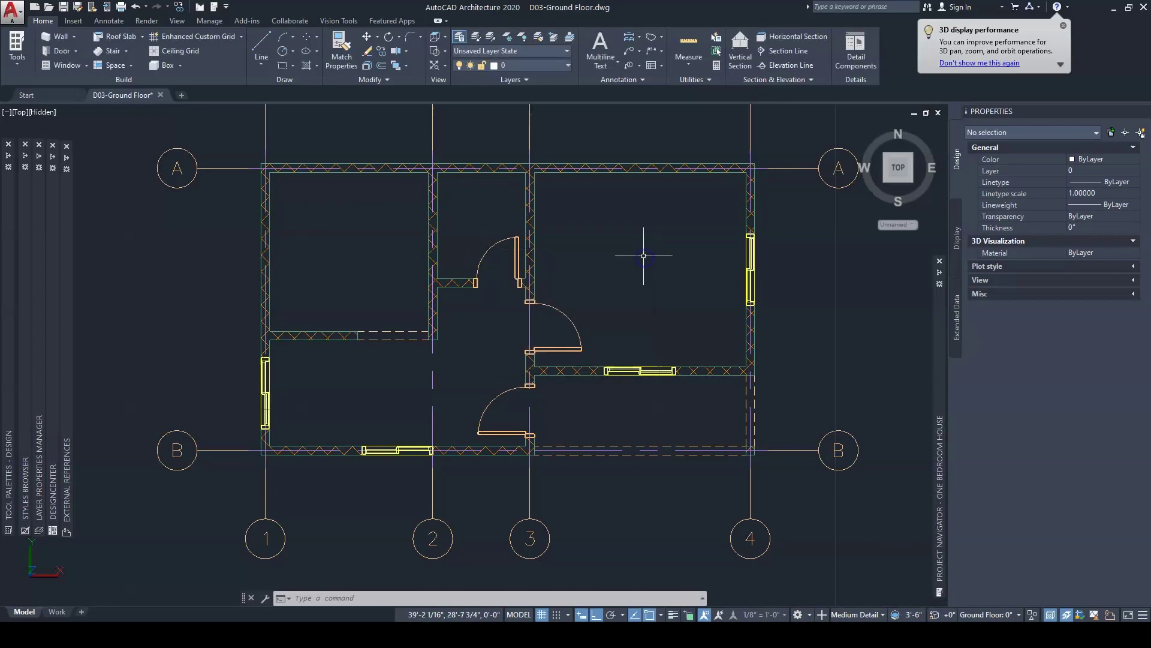
Switch to the SW Isometric view of the kitchen windows and set the global cut plane's cut height to 4'-6"
{"action": "left_click", "coordinate": [19, 113]}
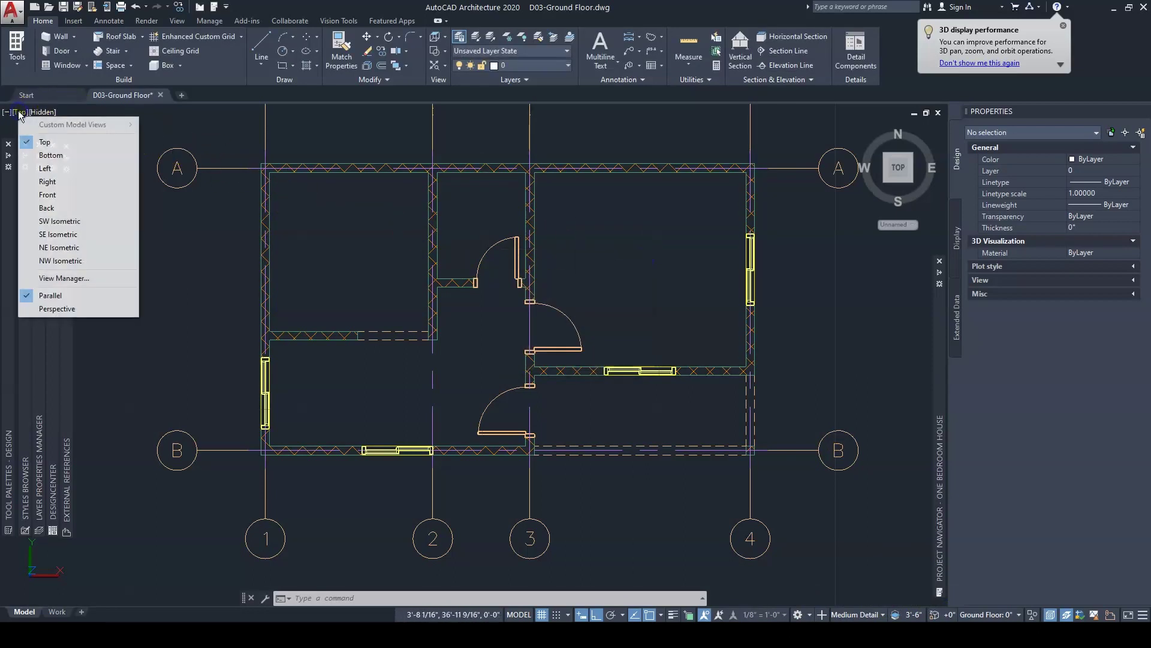
{"action": "left_click", "coordinate": [55, 221]}
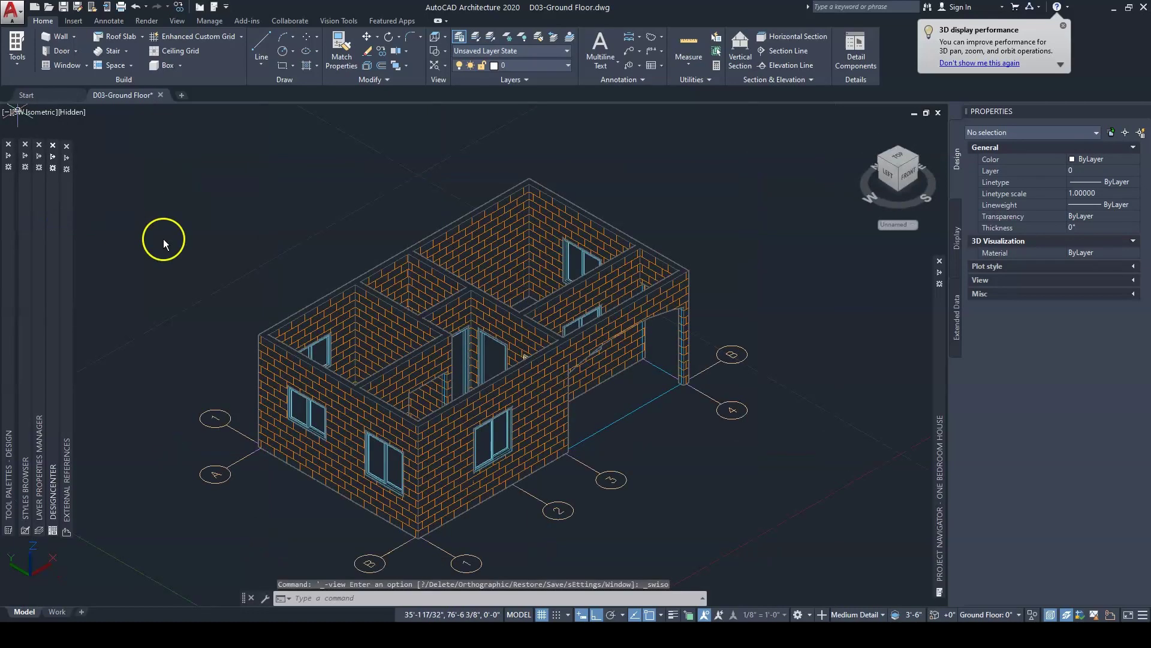
{"action": "scroll", "coordinate": [362, 420], "scroll_direction": "up", "scroll_amount": 5}
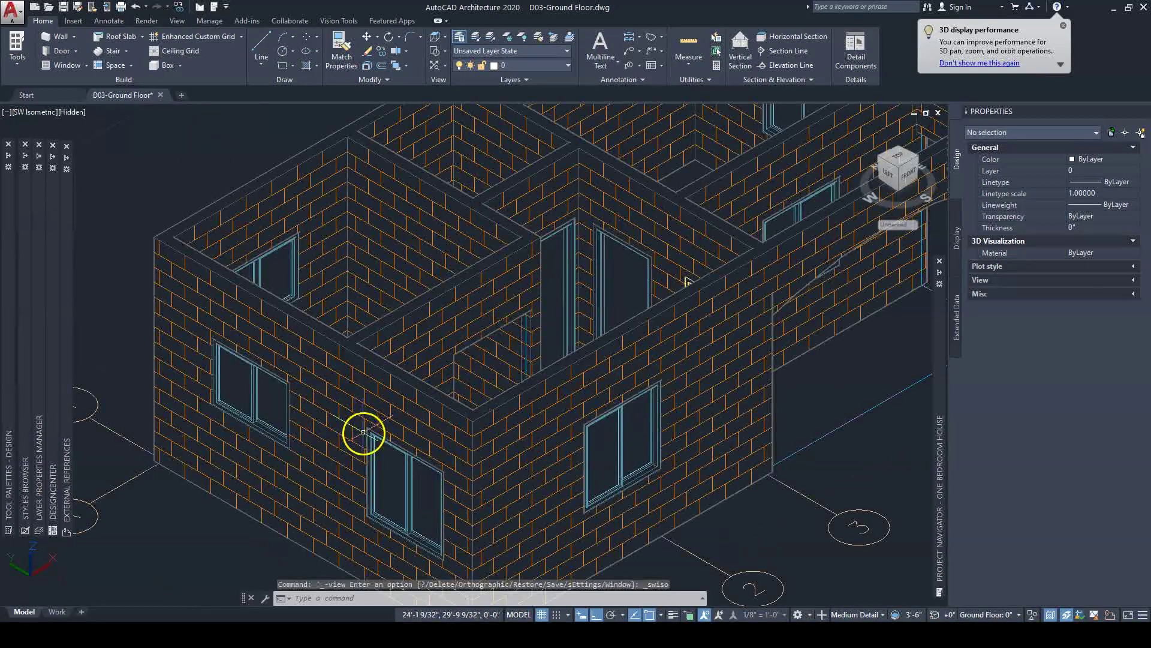
{"action": "left_click_drag", "start_coordinate": [384, 377], "coordinate": [429, 318]}
{"action": "key", "text": "Escape"}
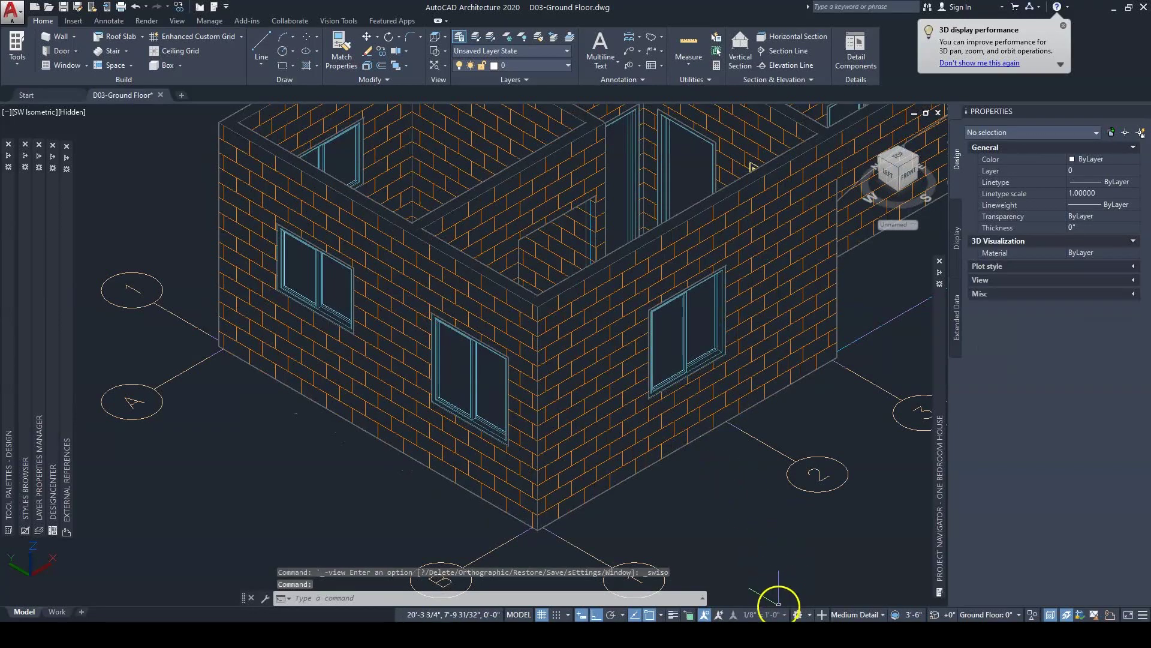
{"action": "left_click", "coordinate": [908, 618]}
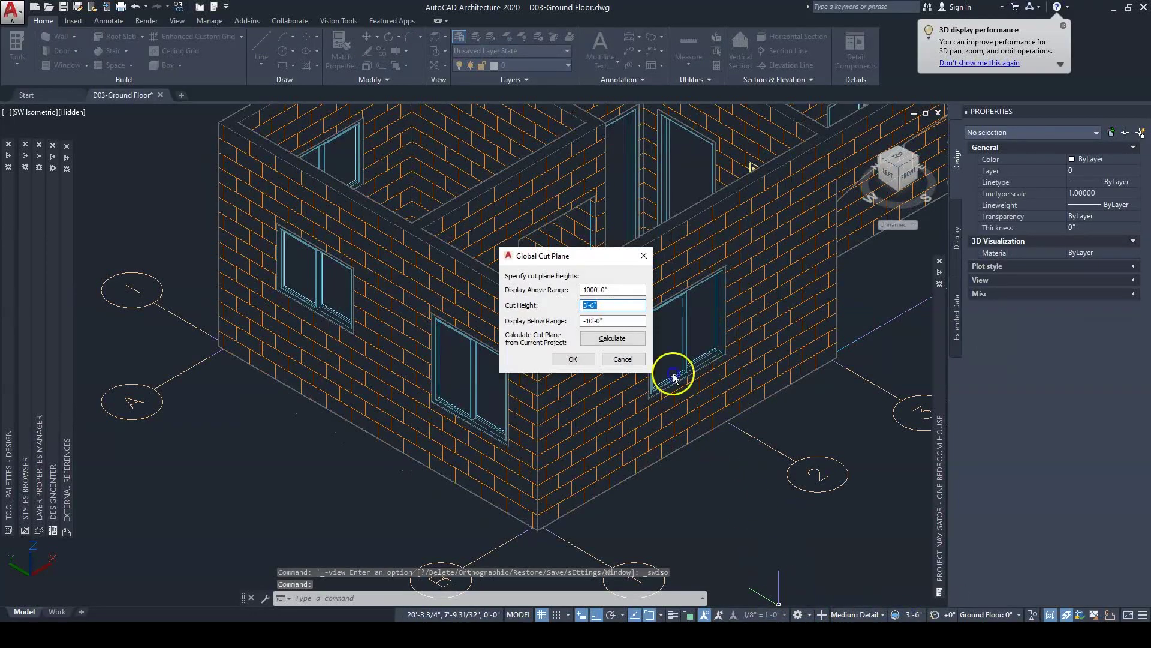
{"action": "double_click", "coordinate": [587, 304]}
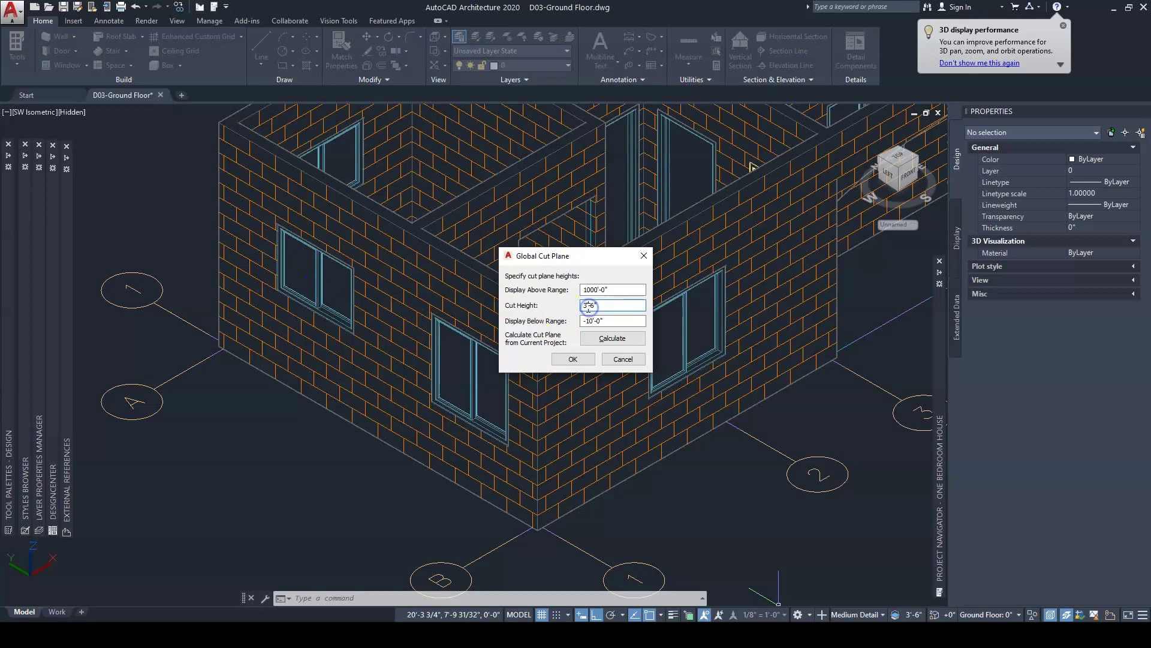
{"action": "type", "text": "4"}
{"action": "left_click", "coordinate": [571, 360]}
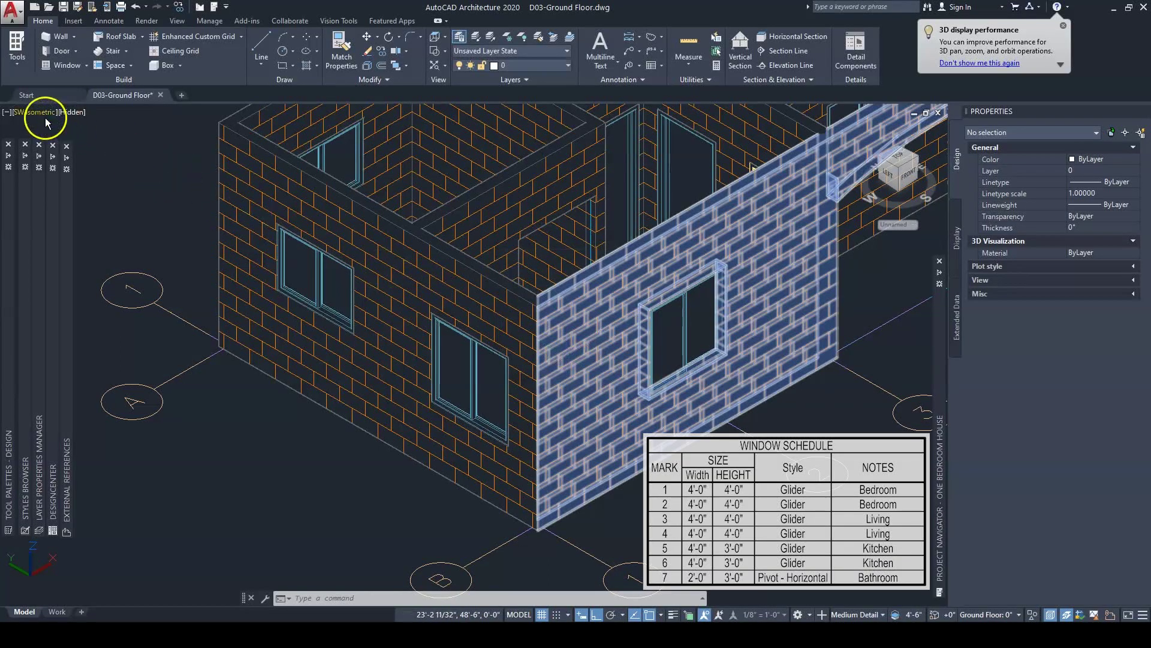
Restore the Top view and check the two kitchen windows in the floor plan
{"action": "left_click", "coordinate": [38, 114]}
{"action": "left_click", "coordinate": [69, 148]}
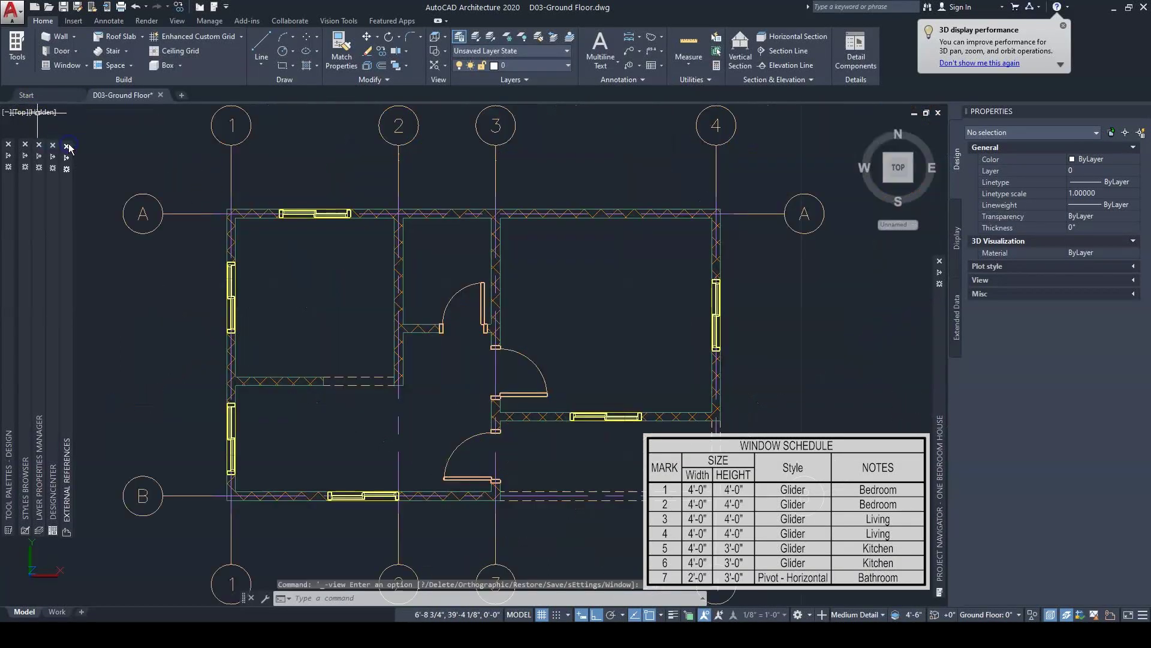
{"action": "left_click", "coordinate": [337, 315]}
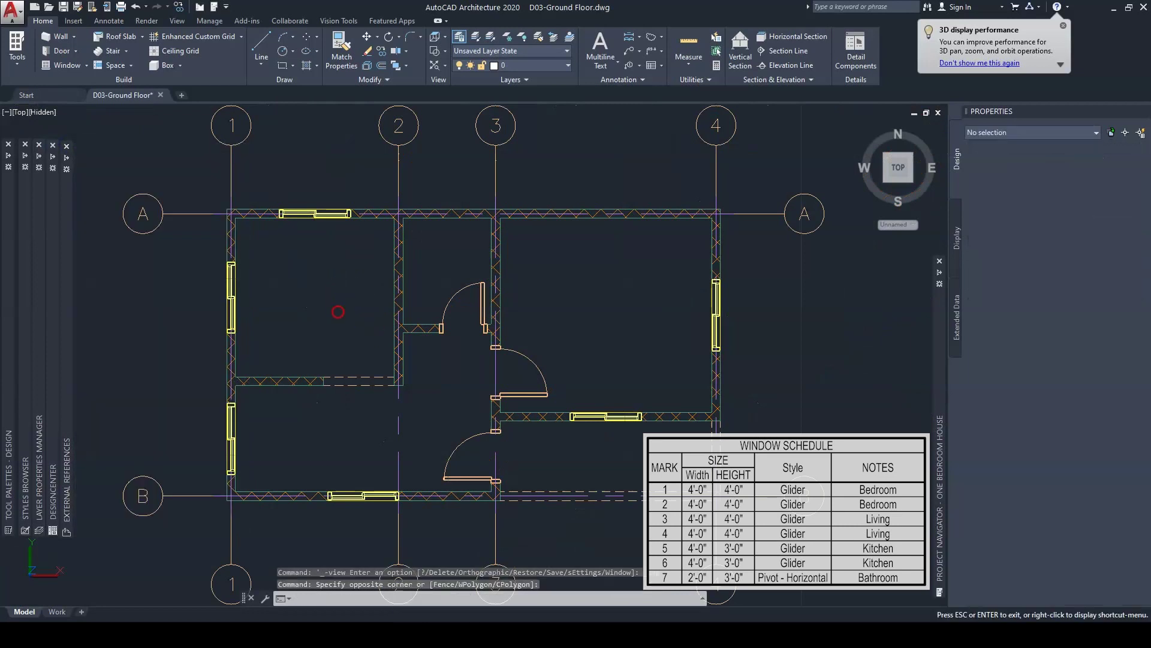
{"action": "left_click", "coordinate": [296, 226]}
{"action": "scroll", "coordinate": [276, 207], "scroll_direction": "up", "scroll_amount": 3}
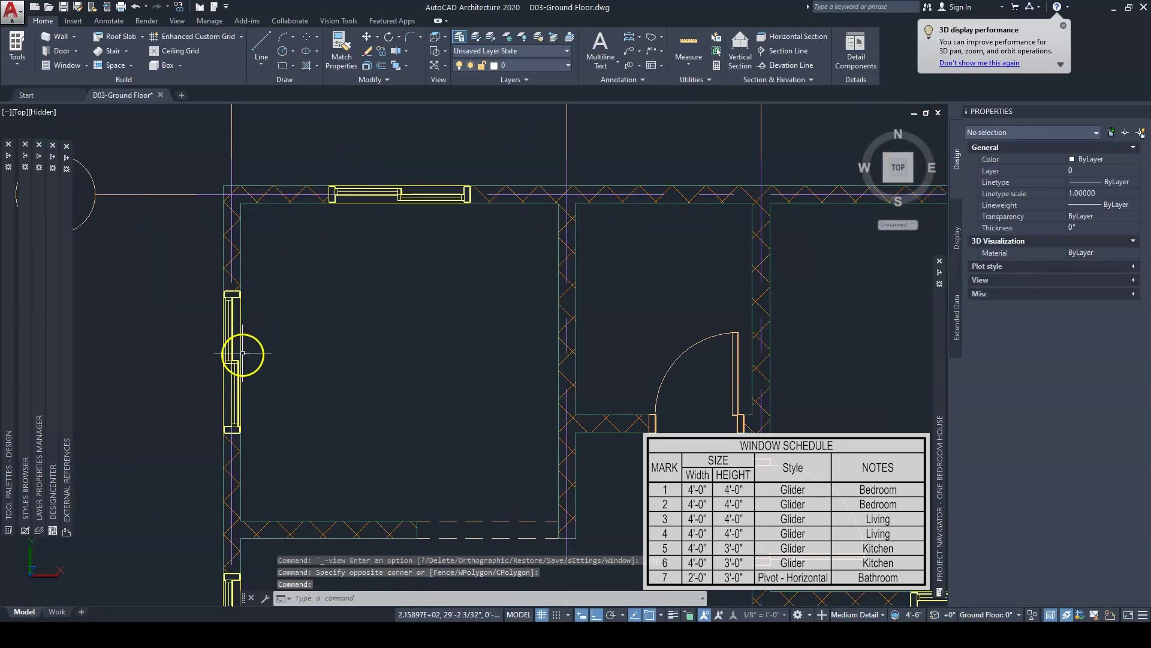
{"action": "middle_click_drag", "start_coordinate": [334, 342], "coordinate": [316, 313]}
{"action": "scroll", "coordinate": [318, 307], "scroll_direction": "down", "scroll_amount": 3}
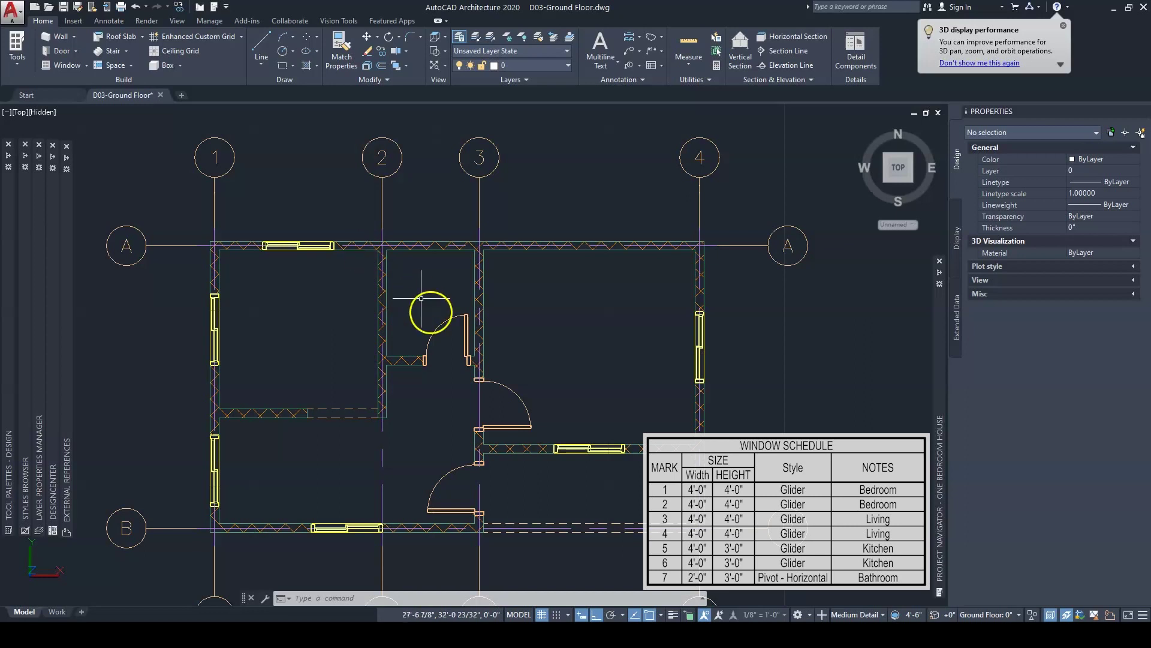
Start adding a Pivot - Horizontal window and set its width to 2'-0"
{"action": "mouse_move", "coordinate": [8, 205]}
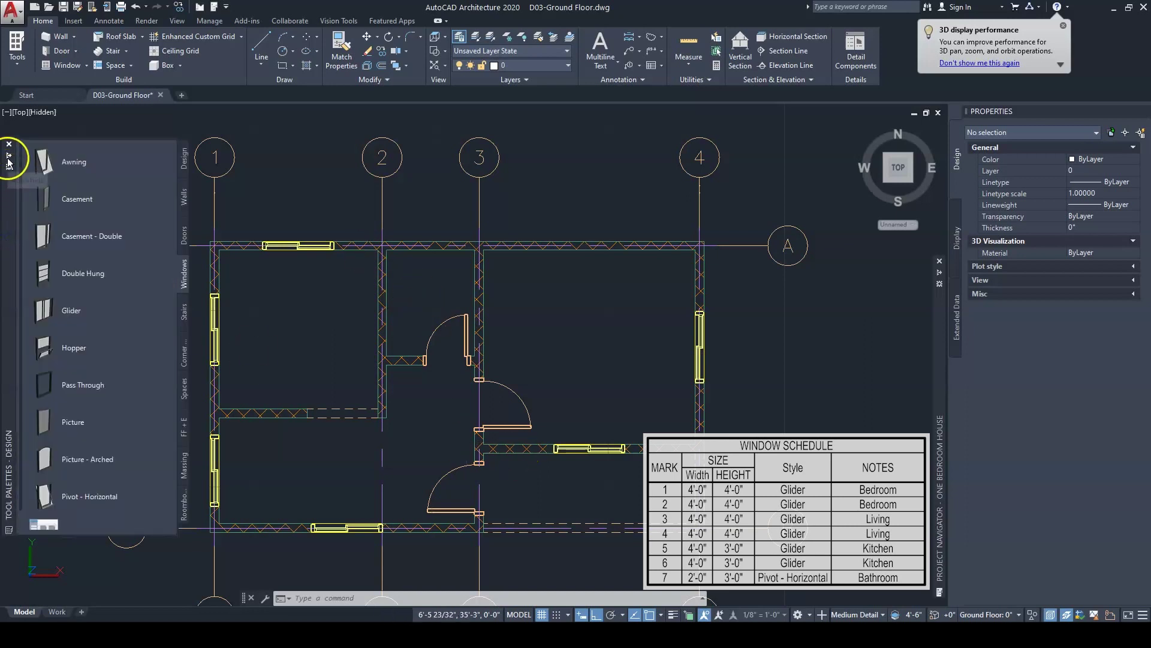
{"action": "left_click", "coordinate": [87, 190]}
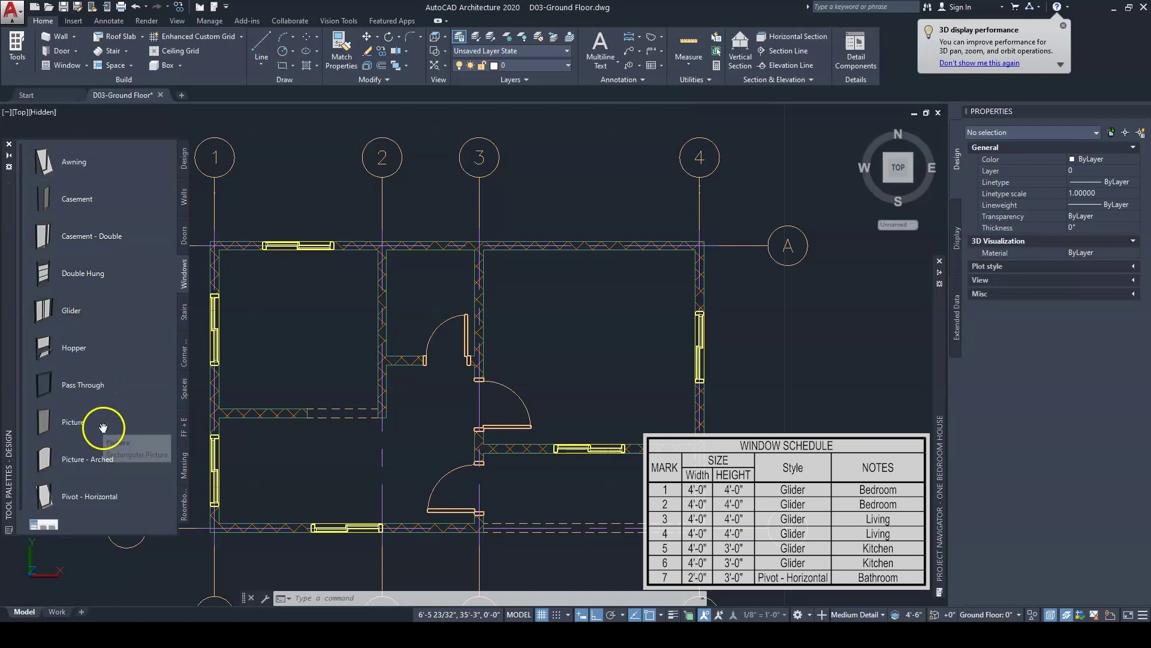
{"action": "scroll", "coordinate": [99, 431], "scroll_direction": "down", "scroll_amount": 1}
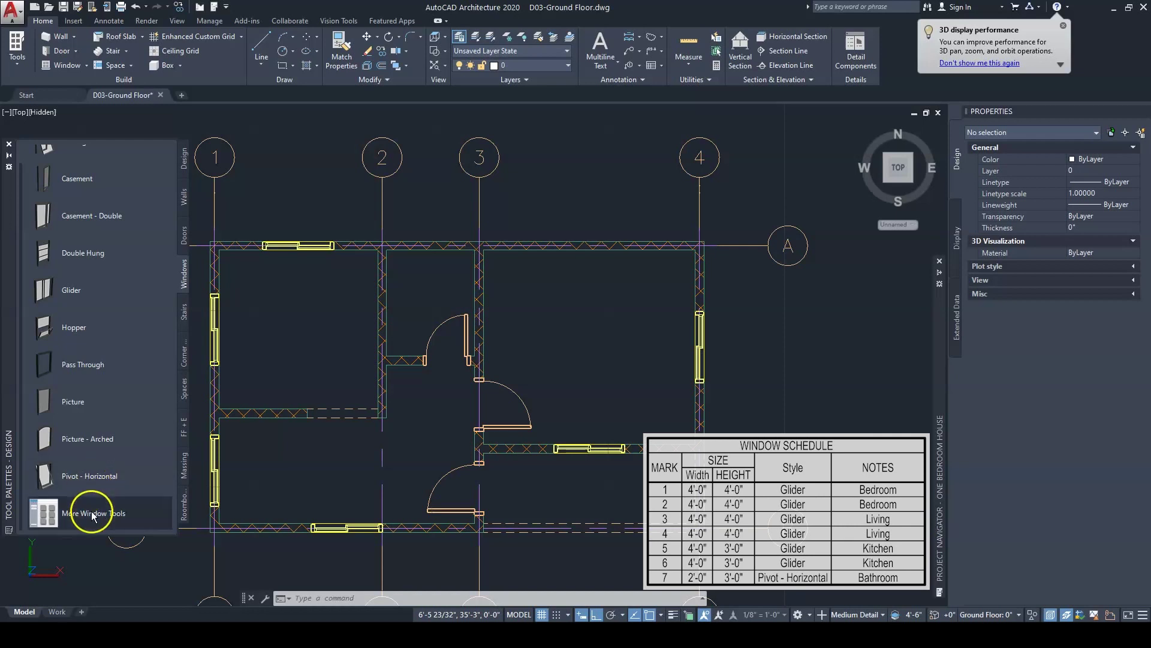
{"action": "left_click", "coordinate": [90, 477]}
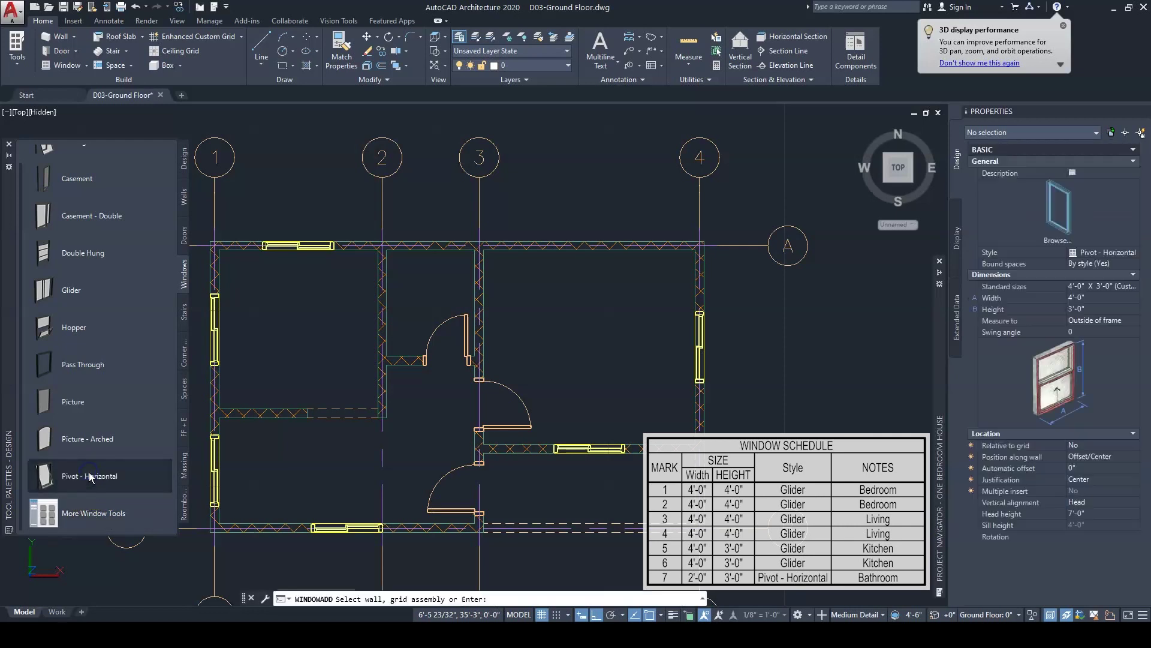
{"action": "left_click", "coordinate": [1105, 291]}
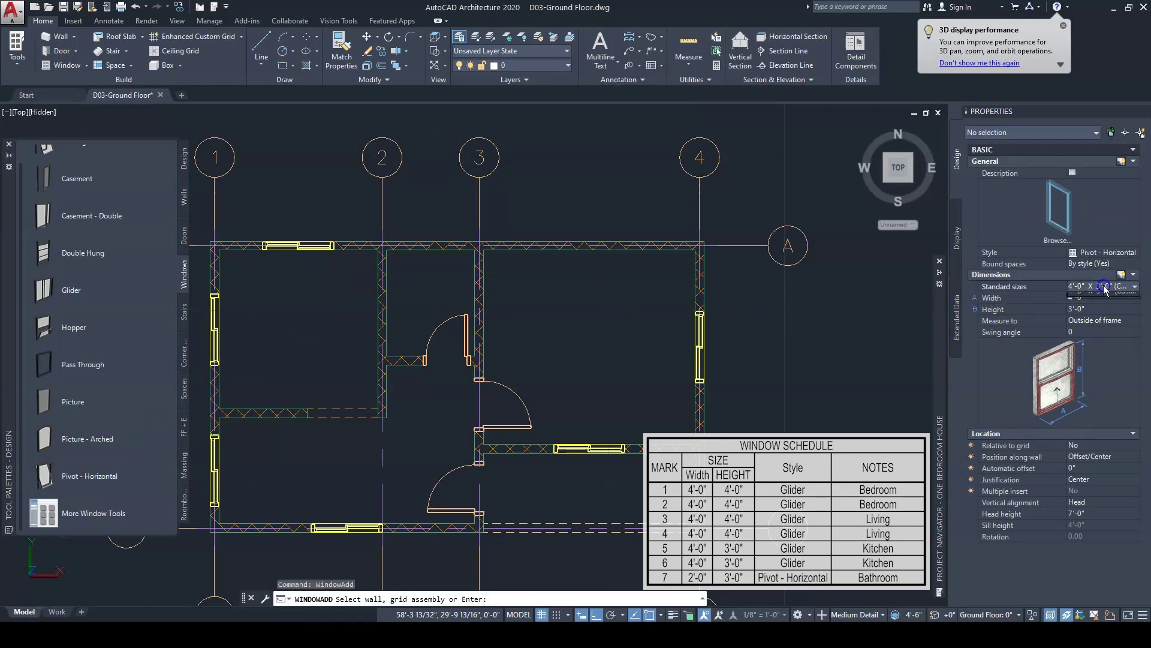
{"action": "left_click", "coordinate": [1096, 298]}
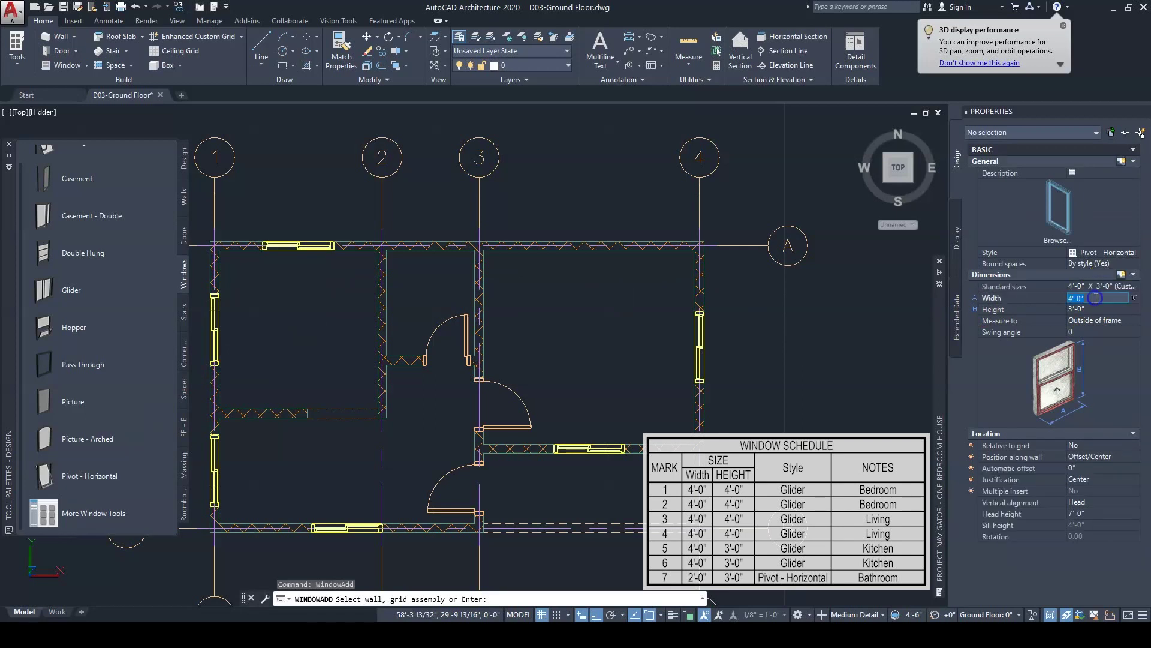
{"action": "type", "text": "2'"}
{"action": "key", "text": "Tab"}
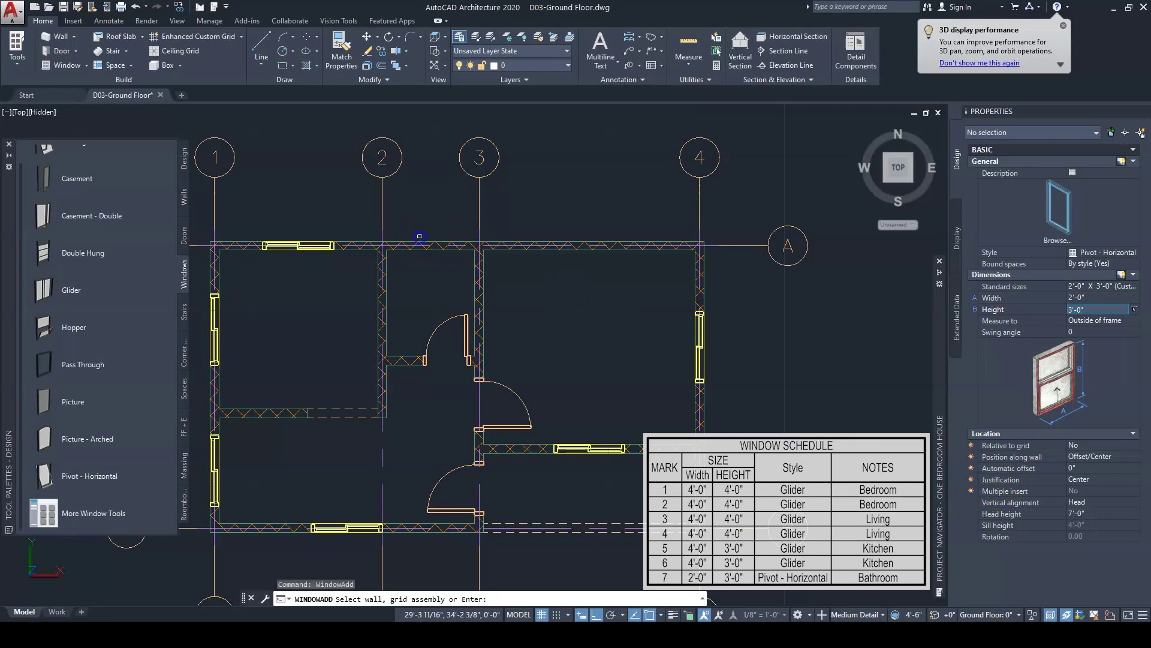
Place the 2'-0" x 3'-0" Pivot - Horizontal window centered on the bathroom wall along grid line A, between grid lines 2 and 3
{"action": "left_click", "coordinate": [420, 236]}
{"action": "scroll", "coordinate": [421, 237], "scroll_direction": "up", "scroll_amount": 3}
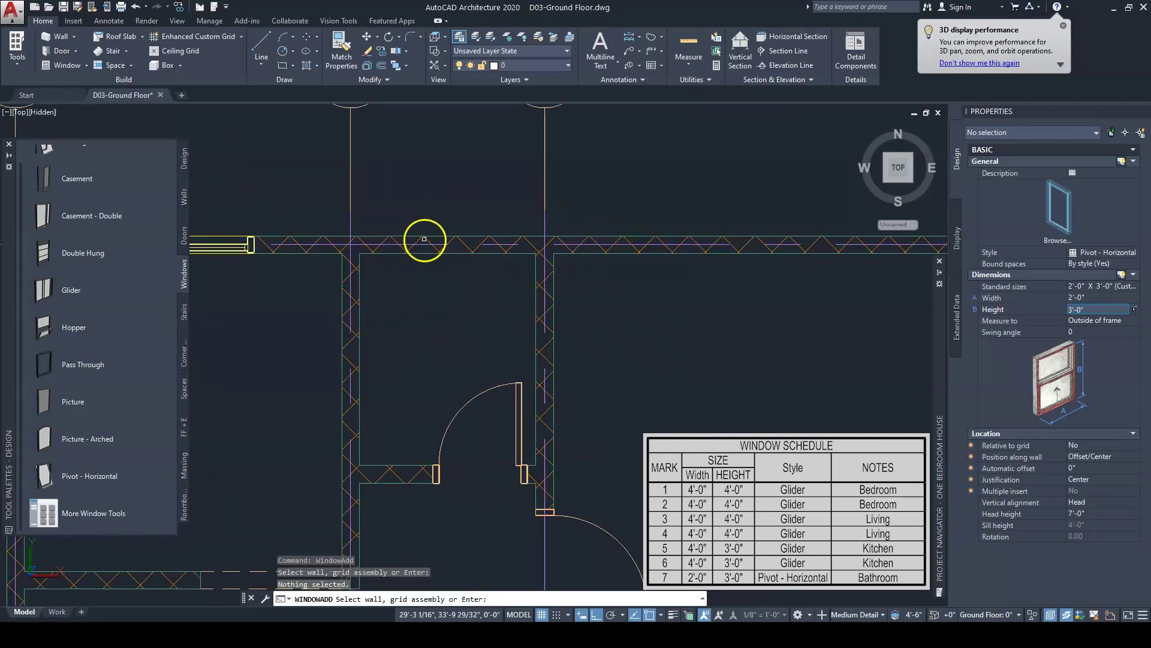
{"action": "left_click", "coordinate": [424, 241]}
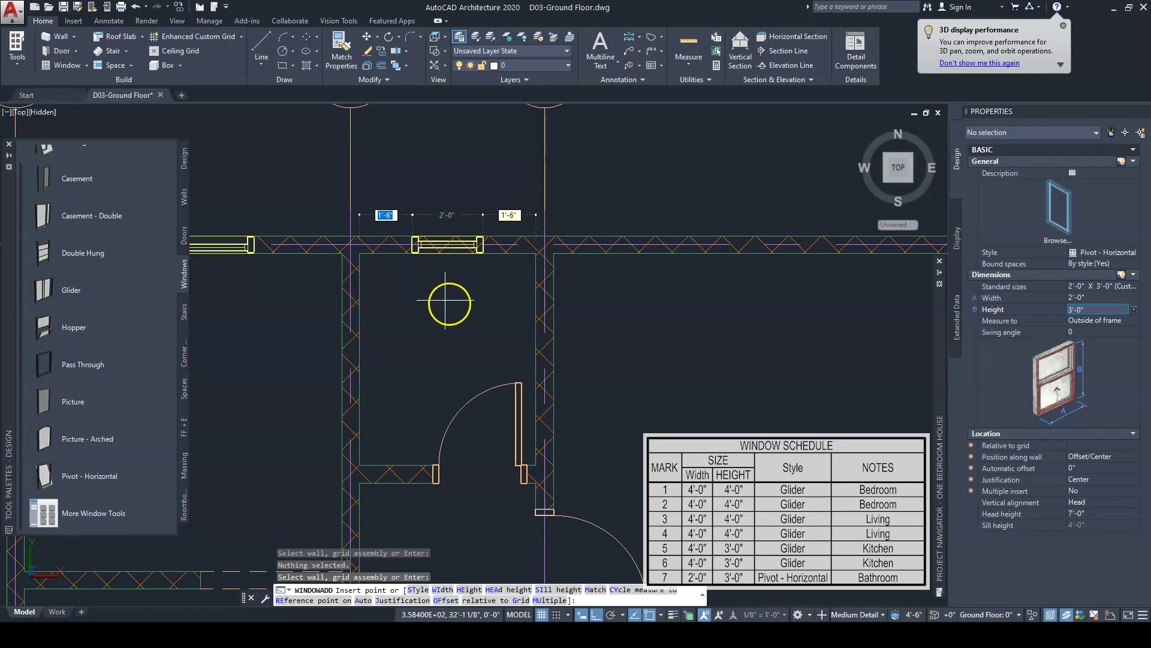
{"action": "scroll", "coordinate": [449, 303], "scroll_direction": "up", "scroll_amount": 3}
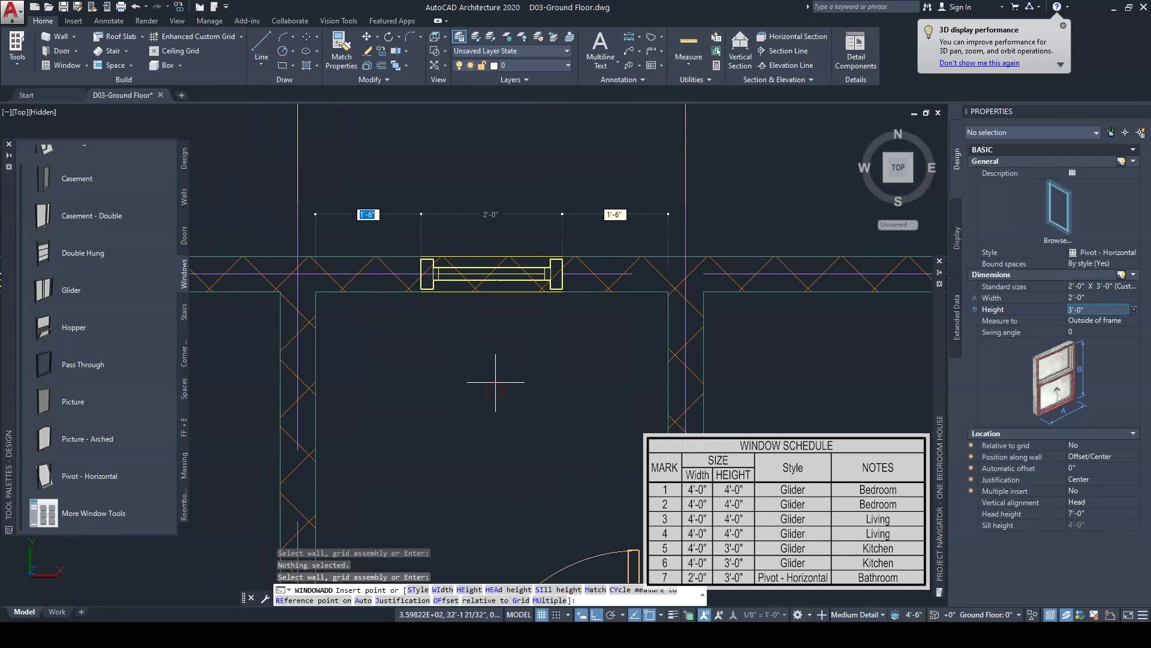
{"action": "left_click", "coordinate": [495, 352]}
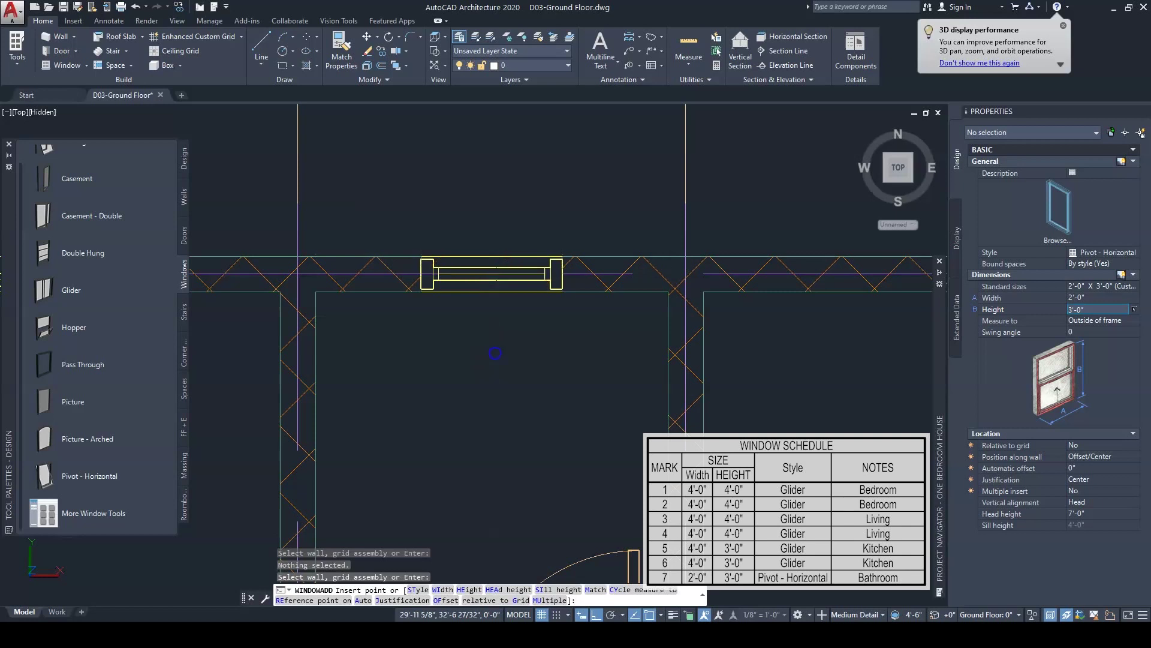
End the window command, check the windows across the whole floor plan, and collapse the tool palettes
{"action": "key", "text": "Escape"}
{"action": "key", "text": "Escape"}
{"action": "scroll", "coordinate": [506, 327], "scroll_direction": "down", "scroll_amount": 6}
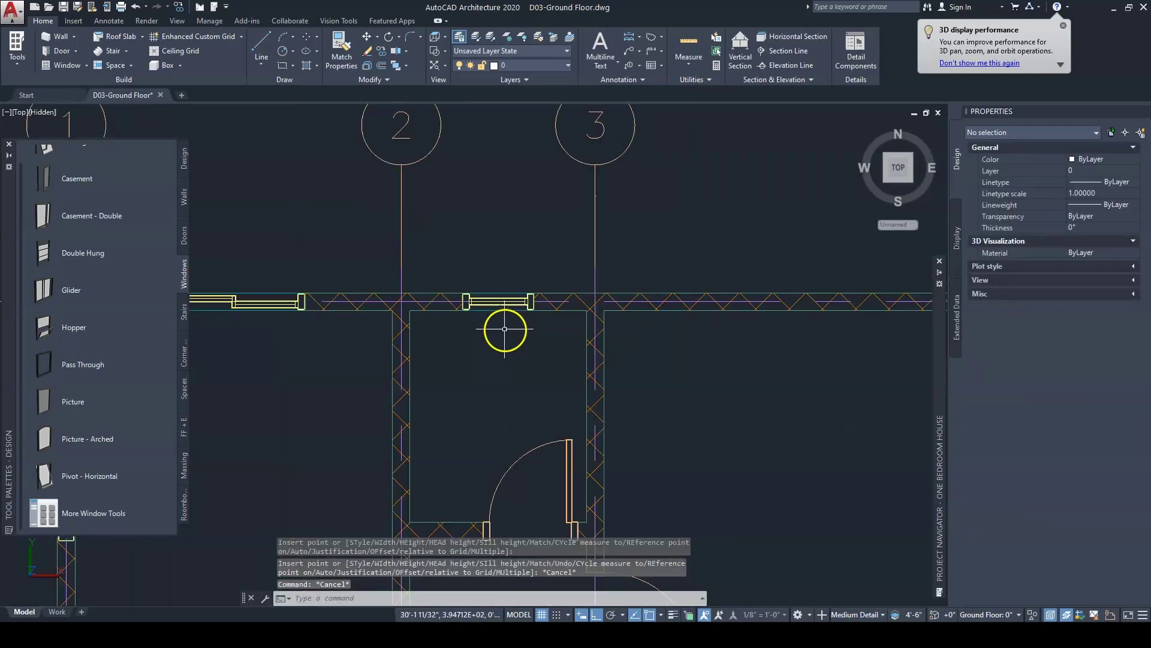
{"action": "middle_click_drag", "start_coordinate": [507, 378], "coordinate": [566, 252]}
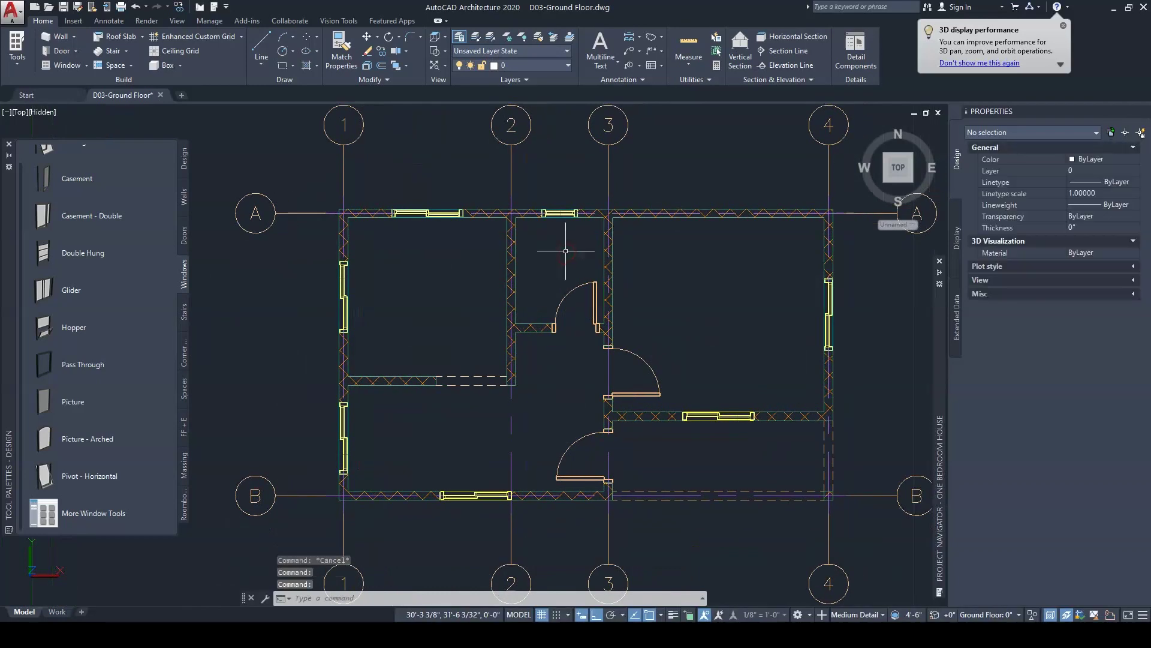
{"action": "middle_click_drag", "start_coordinate": [650, 326], "coordinate": [617, 298]}
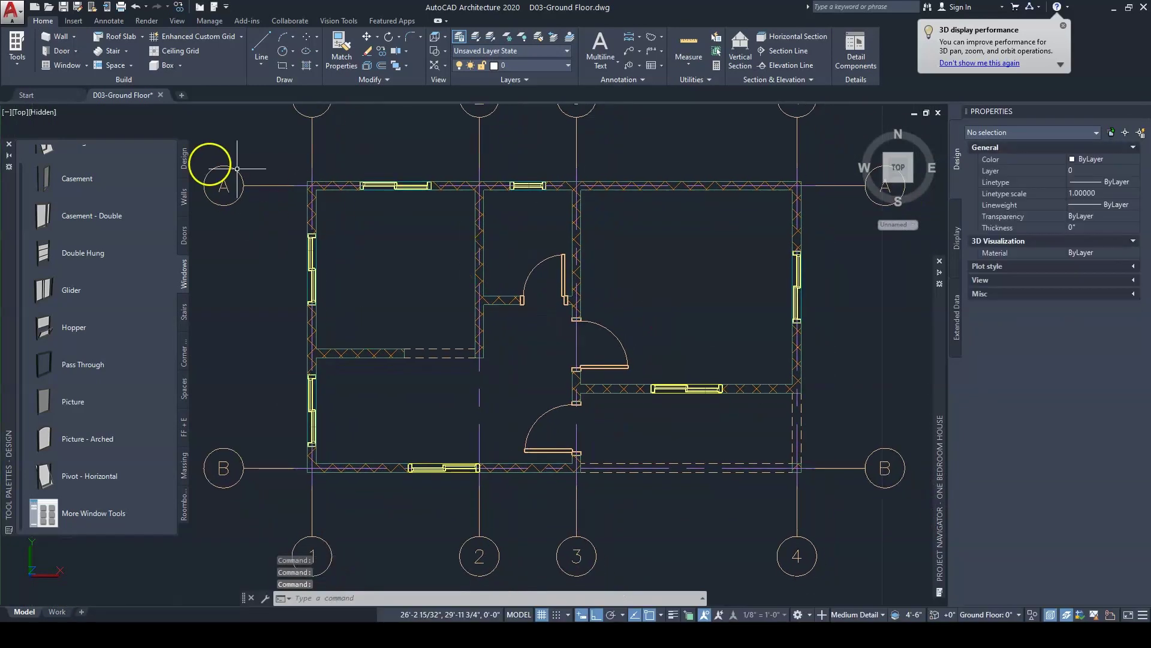
{"action": "left_click", "coordinate": [8, 159]}
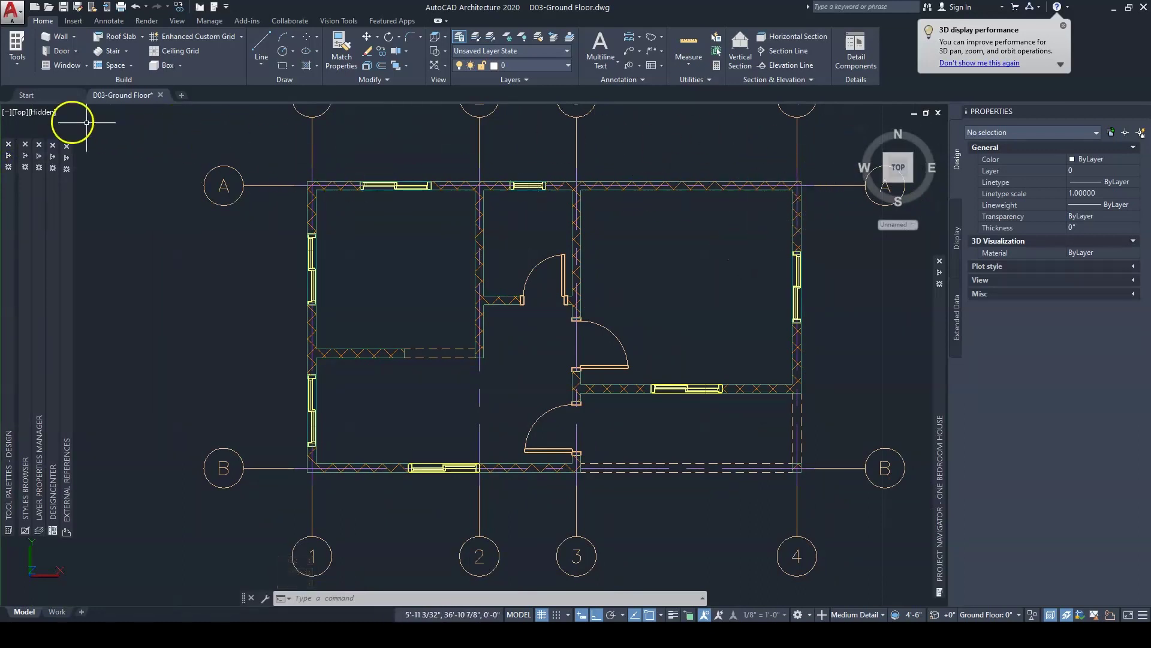
Change the model view to Perspective projection and switch it to SW Isometric
{"action": "left_click", "coordinate": [42, 113]}
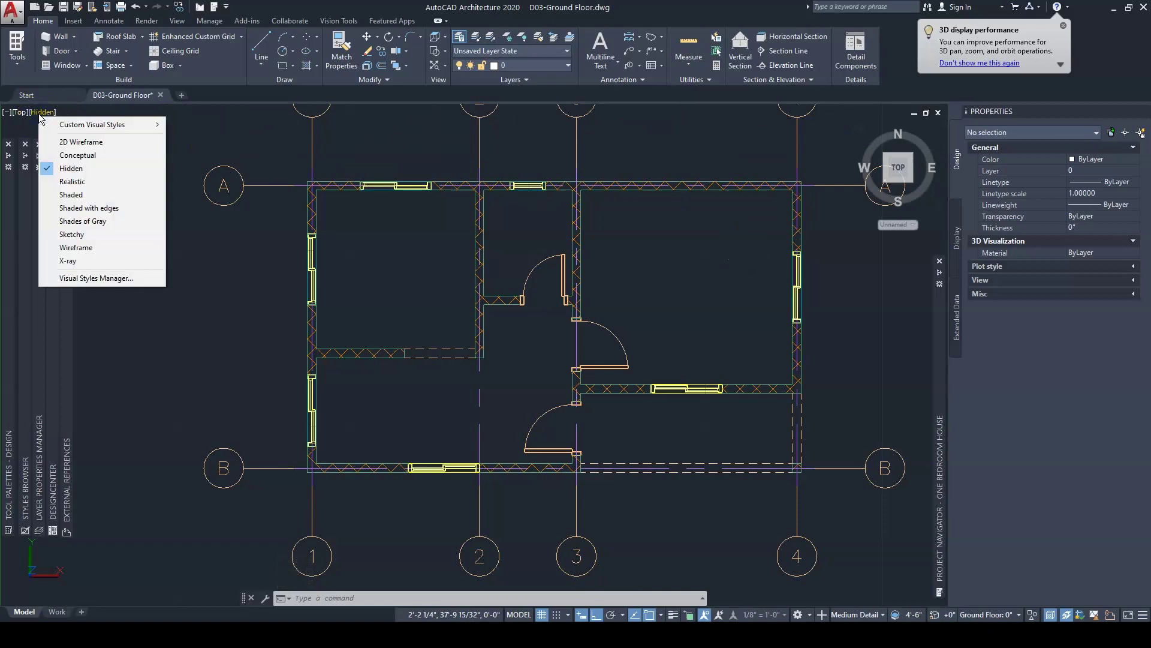
{"action": "left_click", "coordinate": [21, 113]}
{"action": "left_click", "coordinate": [21, 113]}
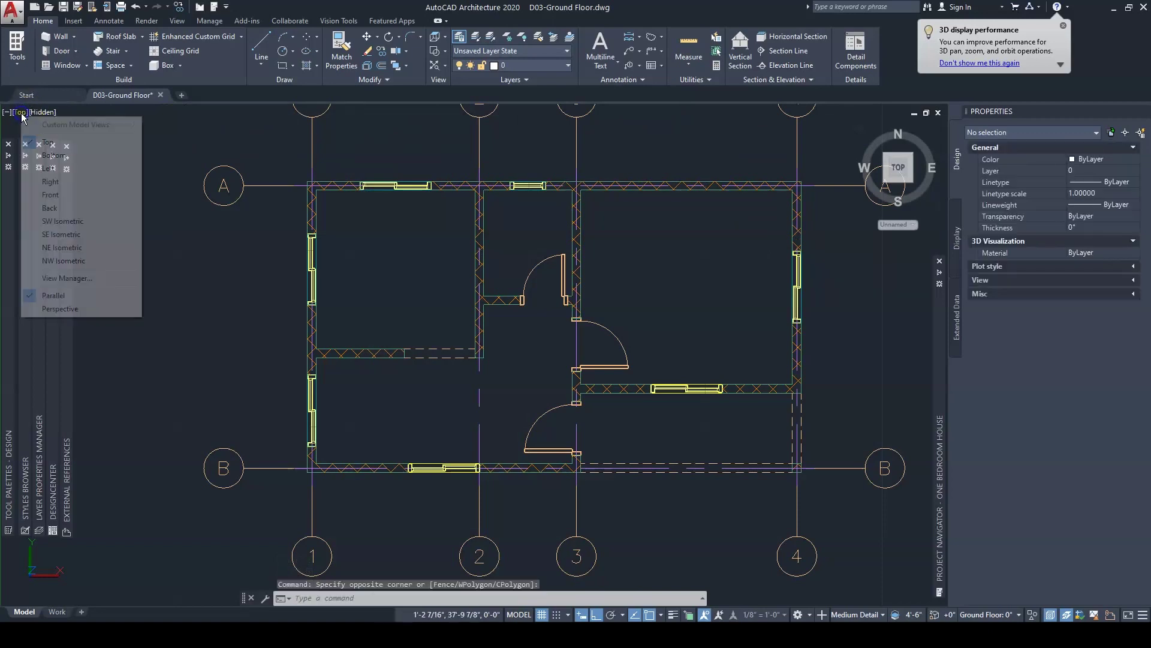
{"action": "left_click", "coordinate": [60, 308]}
{"action": "mouse_move", "coordinate": [150, 256]}
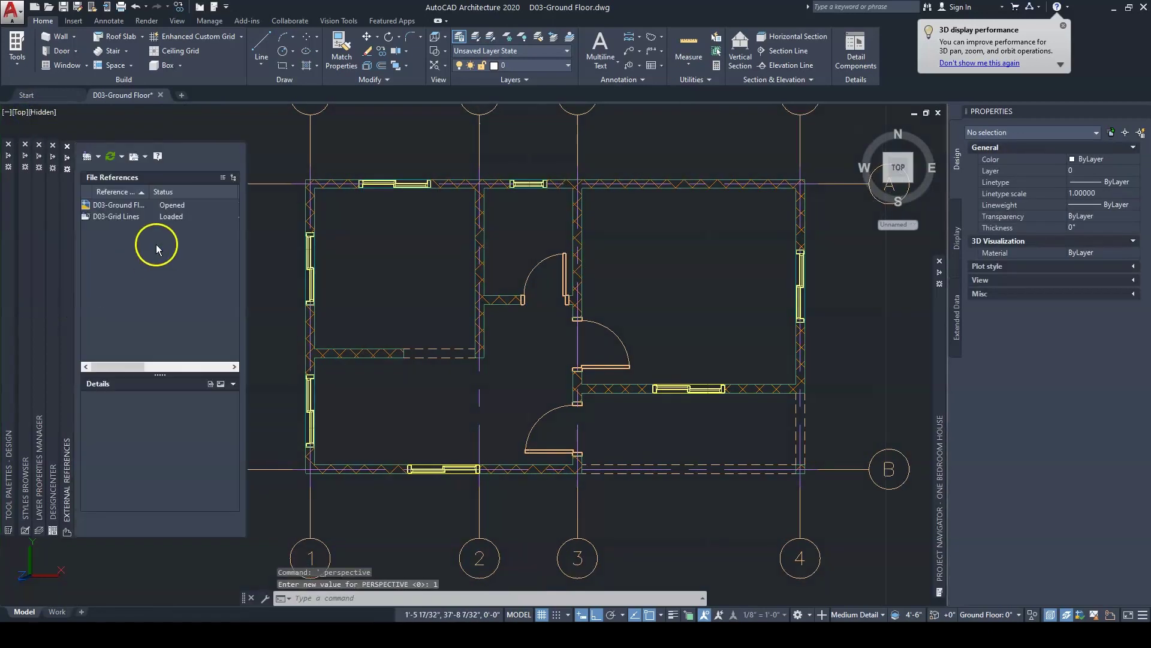
{"action": "left_click", "coordinate": [21, 113]}
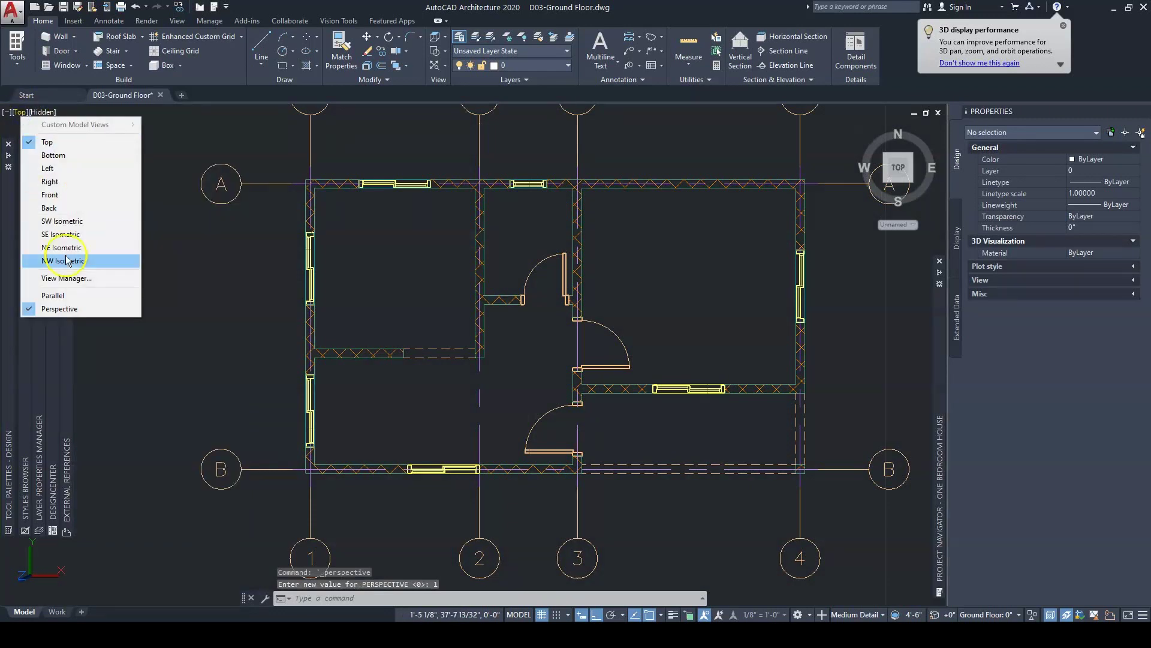
{"action": "left_click", "coordinate": [62, 221]}
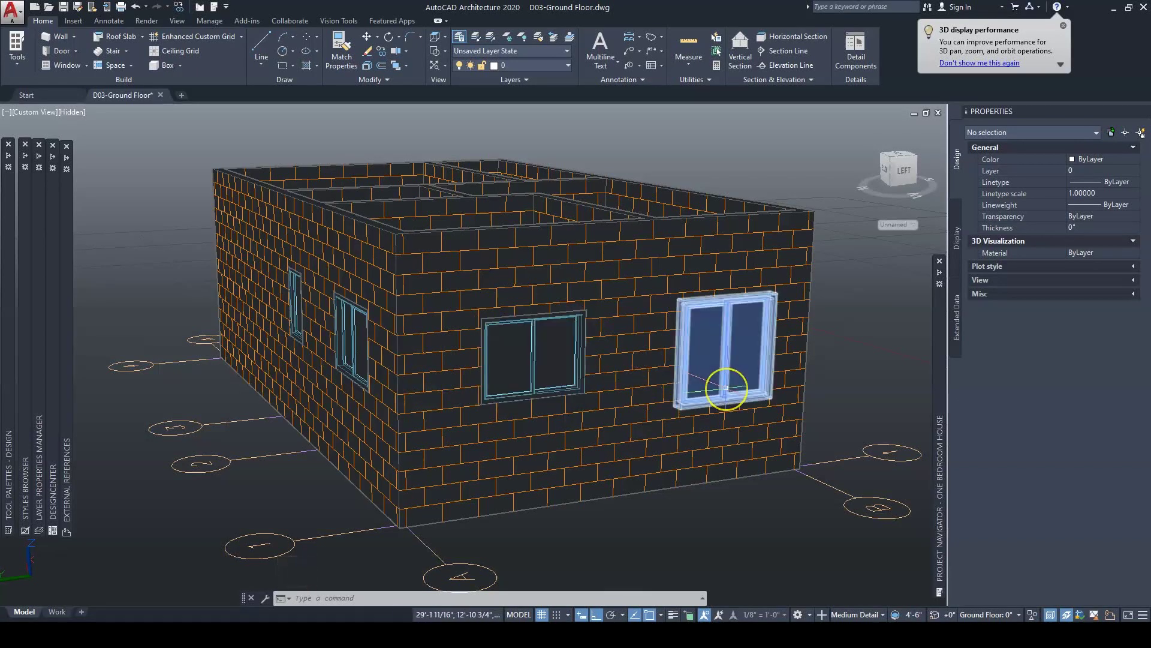
Set the height of the bathroom's Pivot - Horizontal window to 2'-0" from the exterior 3D view
{"action": "mouse_move", "coordinate": [703, 391]}
{"action": "middle_mouse_down", "text": "shift"}
{"action": "mouse_move", "coordinate": [639, 389]}
{"action": "mouse_move", "coordinate": [602, 408]}
{"action": "middle_mouse_up", "text": "shift"}
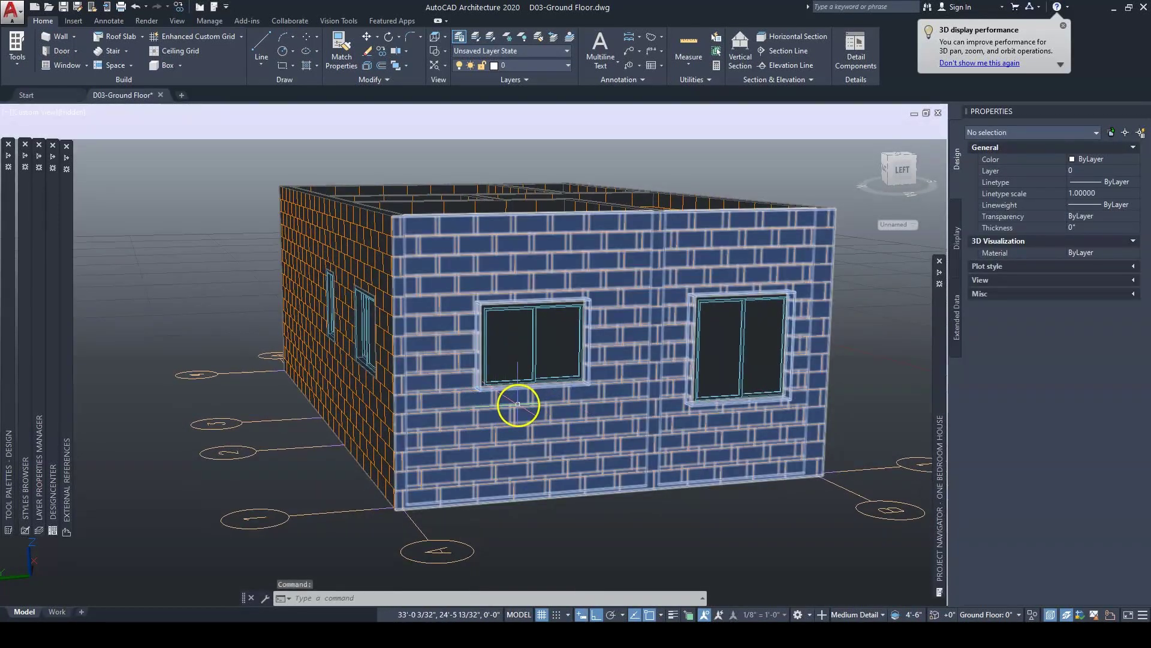
{"action": "mouse_move", "coordinate": [479, 409]}
{"action": "middle_mouse_down", "text": "shift"}
{"action": "mouse_move", "coordinate": [475, 417]}
{"action": "mouse_move", "coordinate": [566, 373]}
{"action": "middle_mouse_up", "text": "shift"}
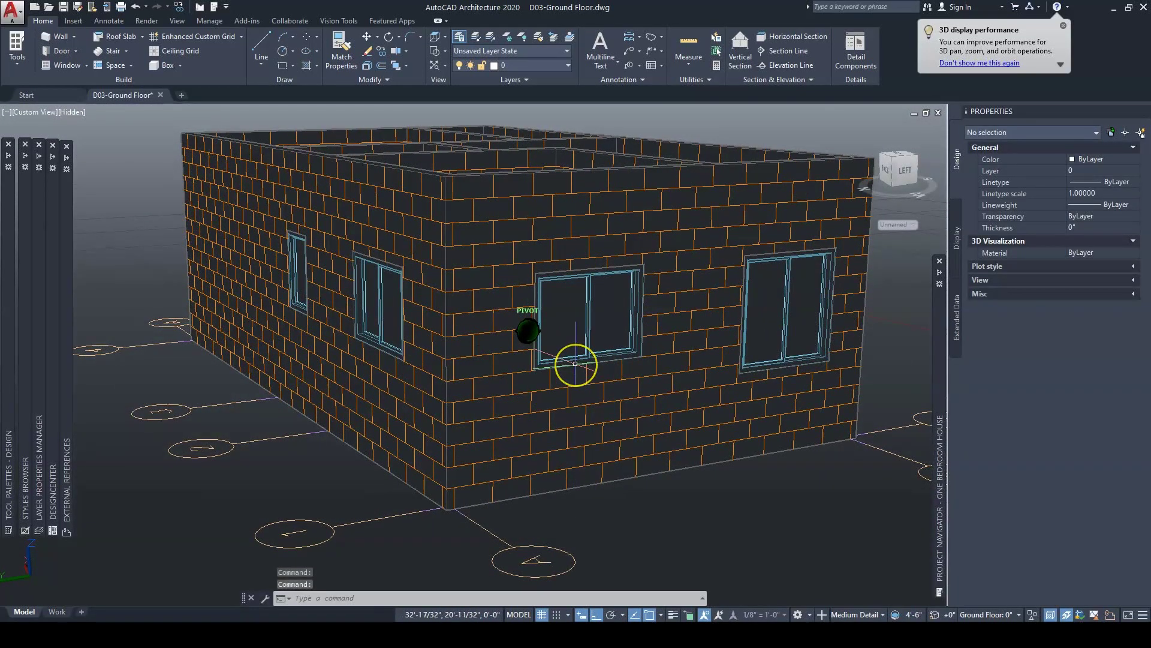
{"action": "left_click", "coordinate": [571, 396]}
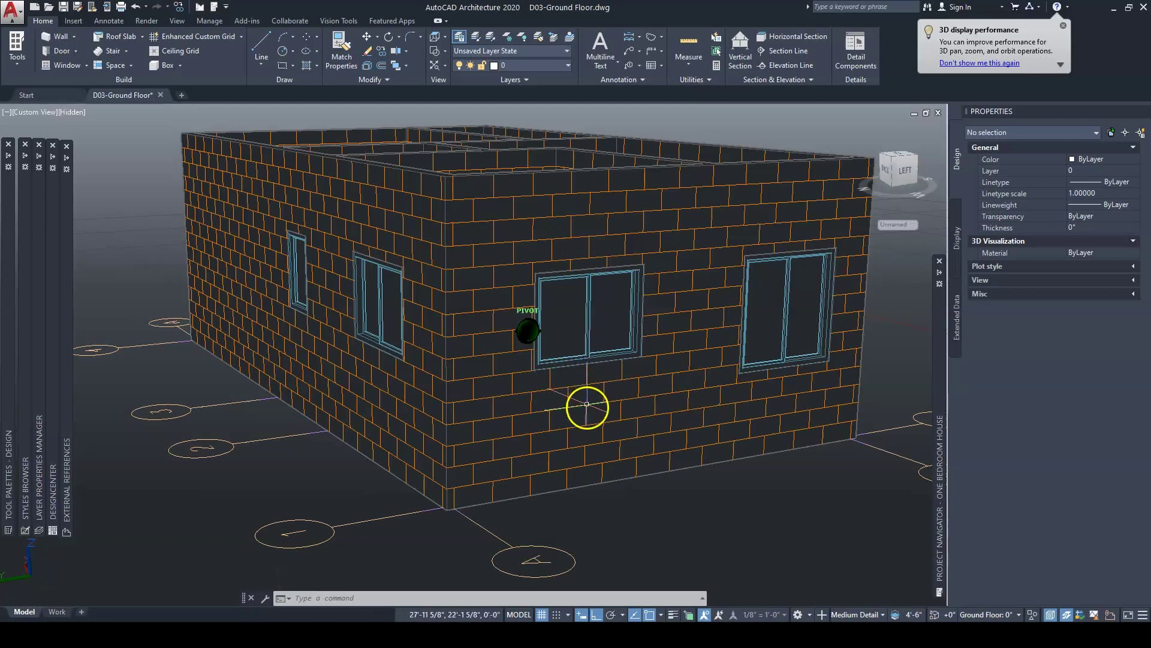
{"action": "left_click", "coordinate": [587, 404]}
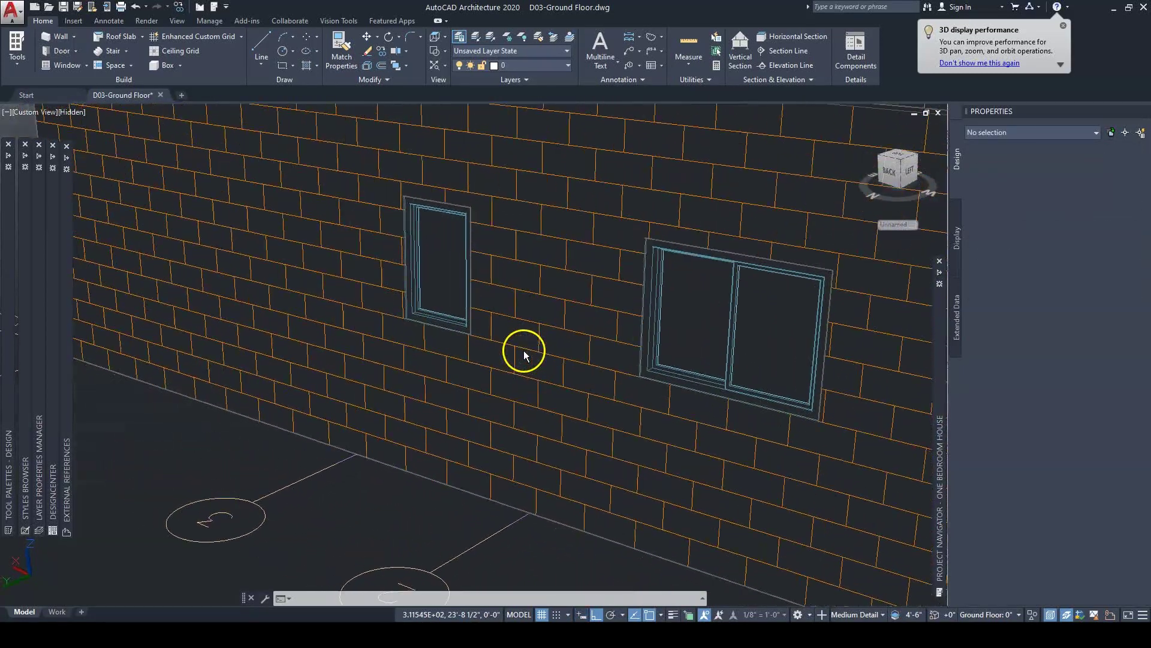
{"action": "left_click", "coordinate": [535, 376]}
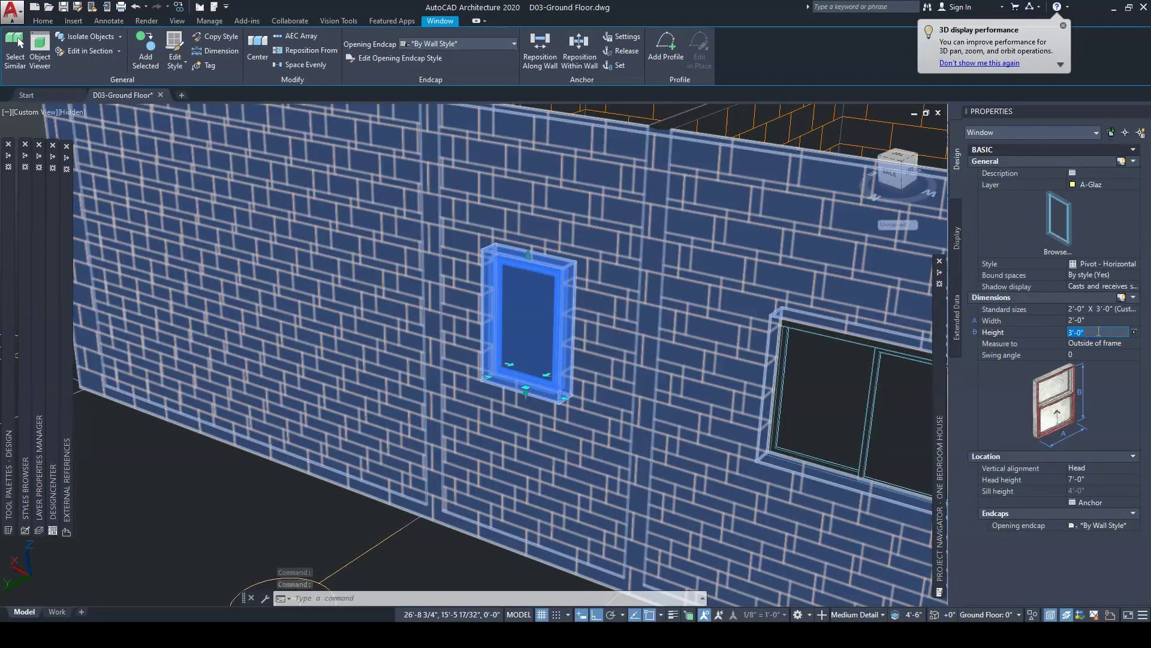
{"action": "type", "text": "2"}
{"action": "key", "text": "Return"}
{"action": "key", "text": "Escape"}
{"action": "key", "text": "Escape"}
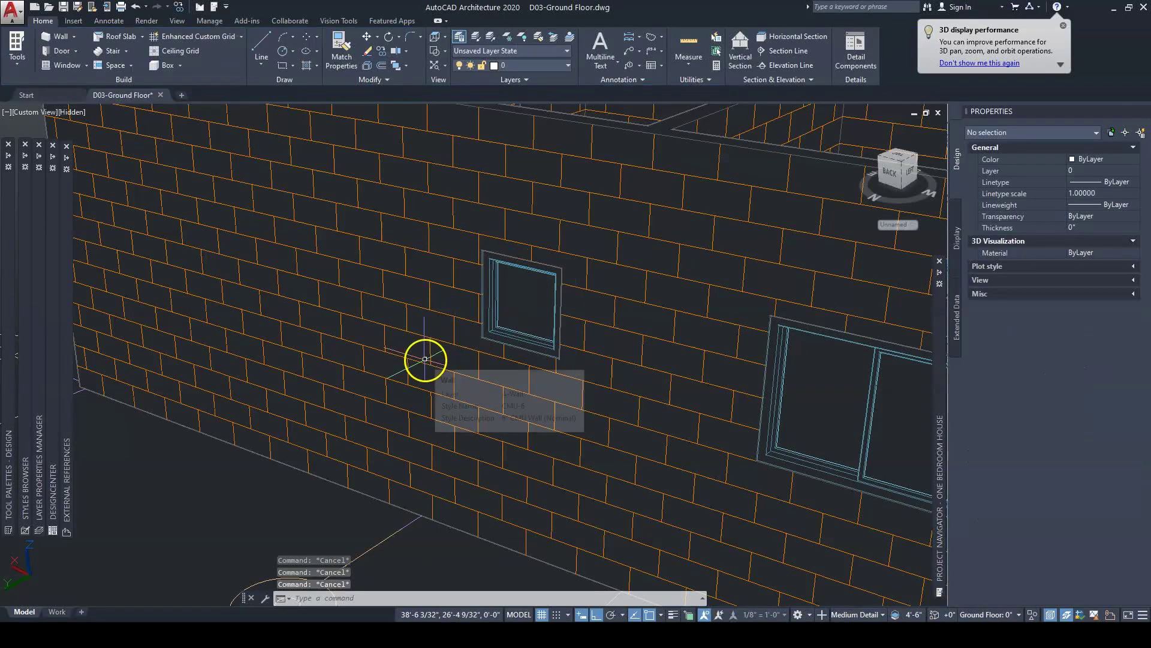
Set the bathroom's Pivot - Horizontal window height to 3'-0" and deselect the window
{"action": "left_click", "coordinate": [527, 321]}
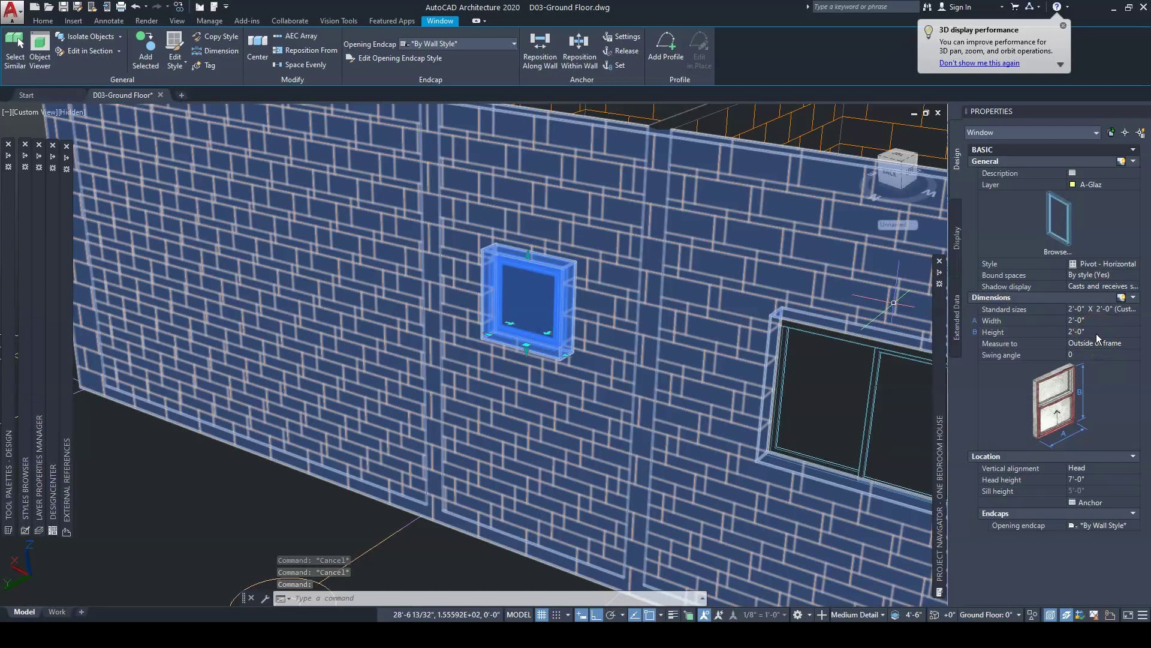
{"action": "left_click", "coordinate": [1096, 334]}
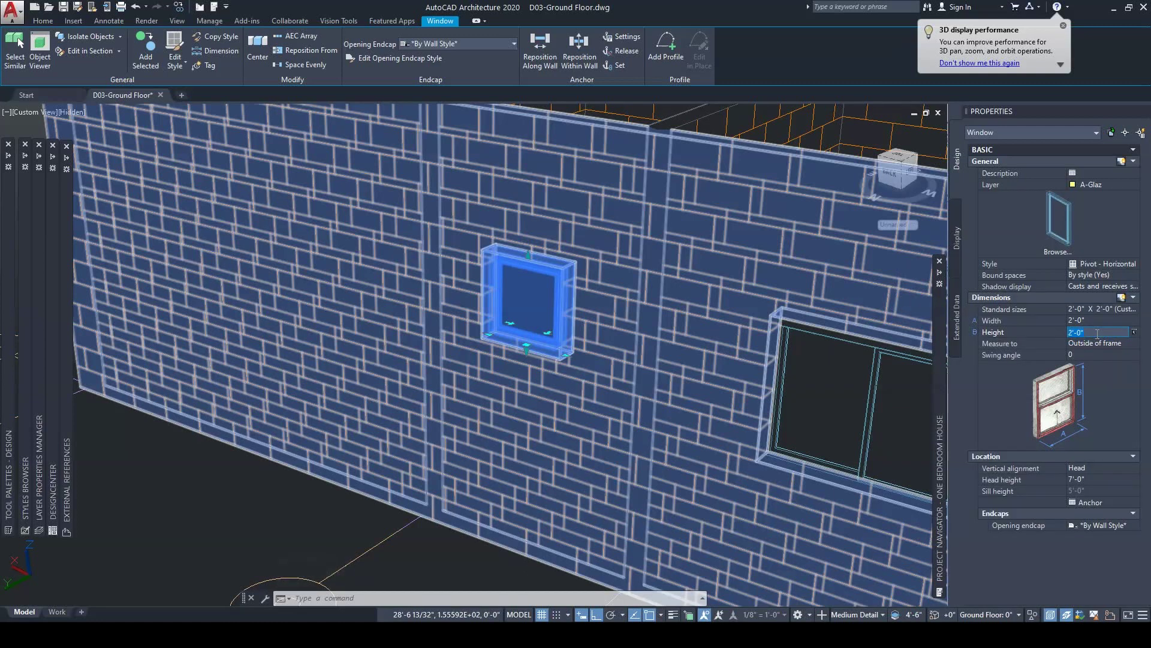
{"action": "type", "text": "3'"}
{"action": "key", "text": "Return"}
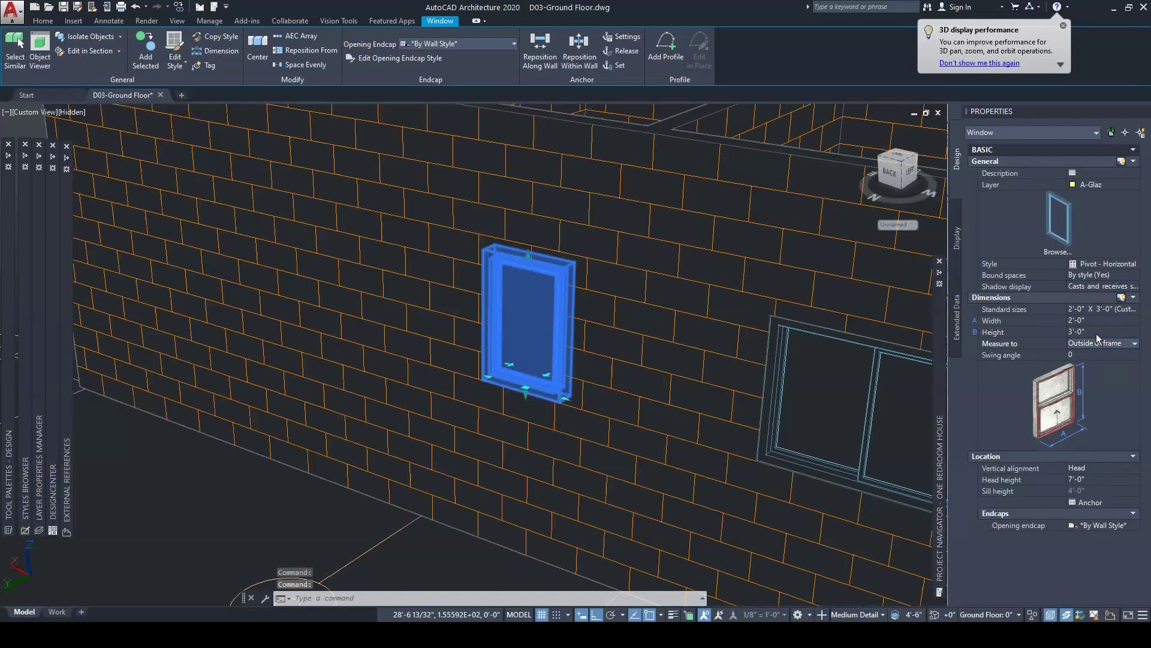
{"action": "key", "text": "Escape"}
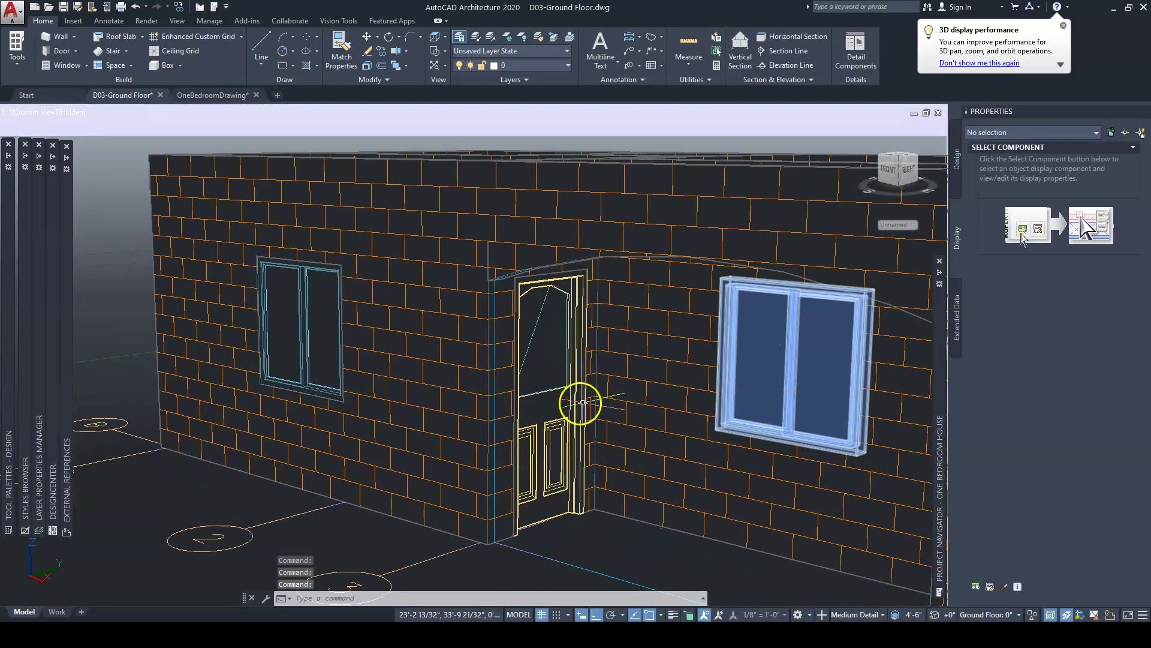
Set the overridden swing angle in the entrance door's display properties to 45
{"action": "left_click", "coordinate": [549, 406]}
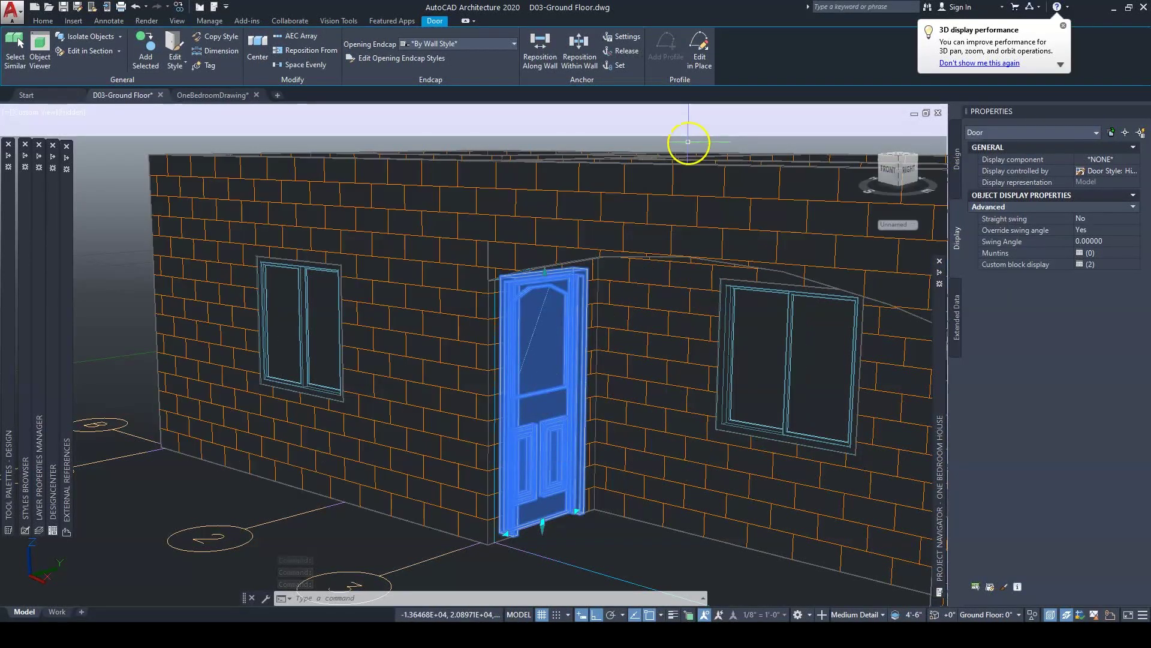
{"action": "left_click", "coordinate": [955, 176]}
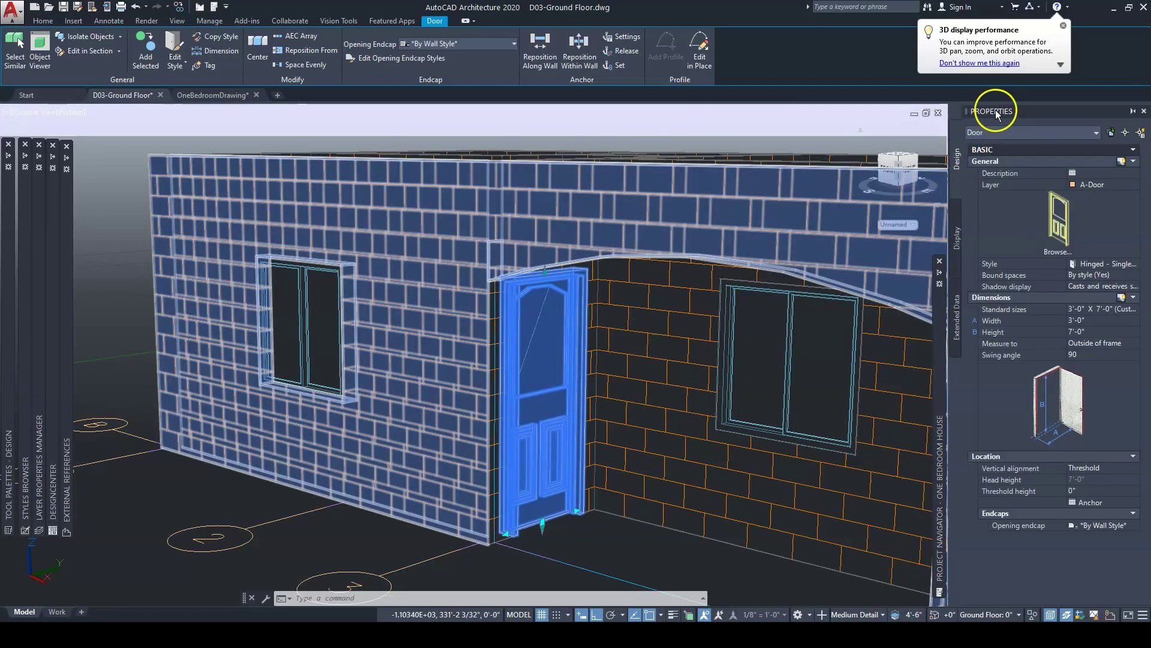
{"action": "left_click", "coordinate": [956, 170]}
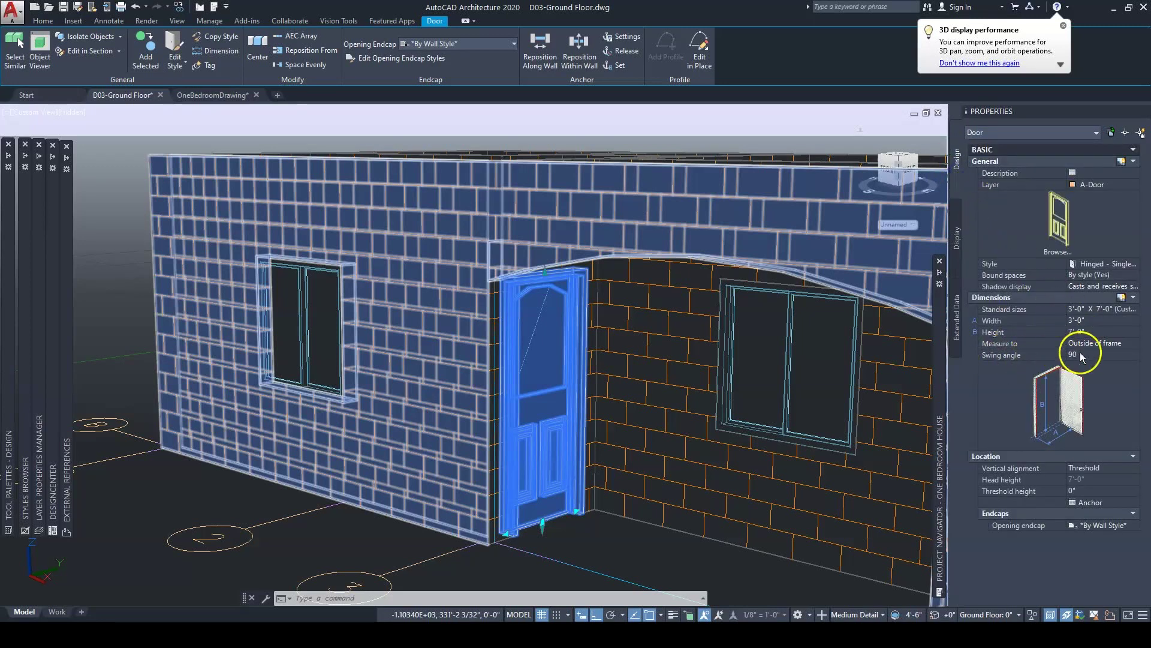
{"action": "left_click", "coordinate": [958, 239]}
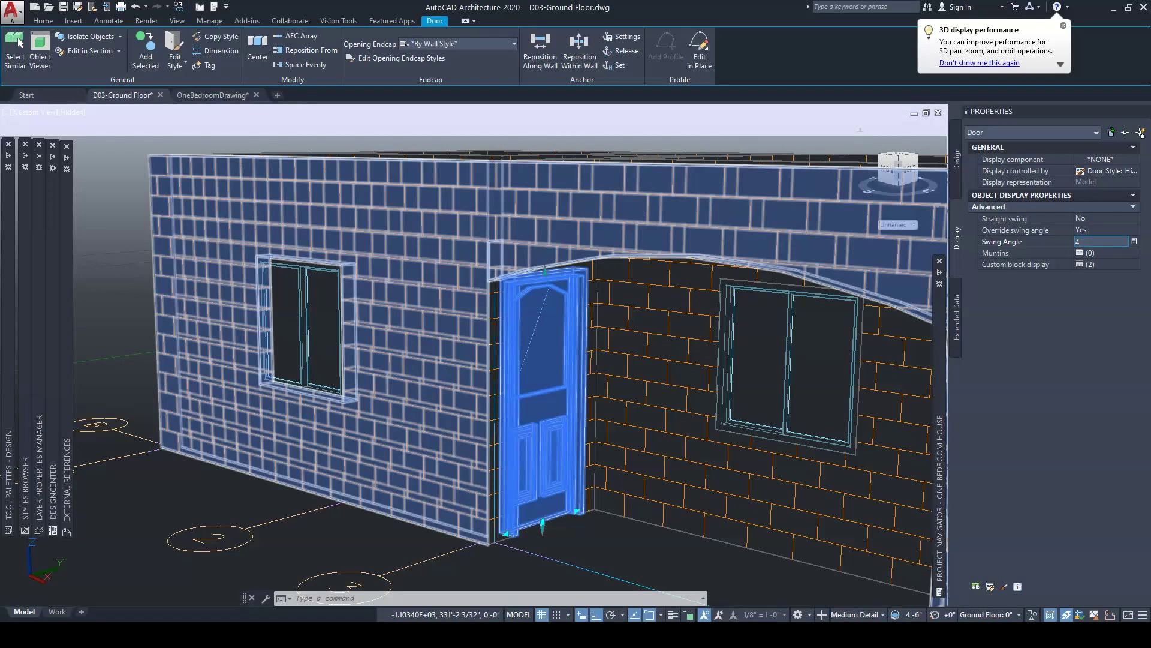
{"action": "key", "text": "Return"}
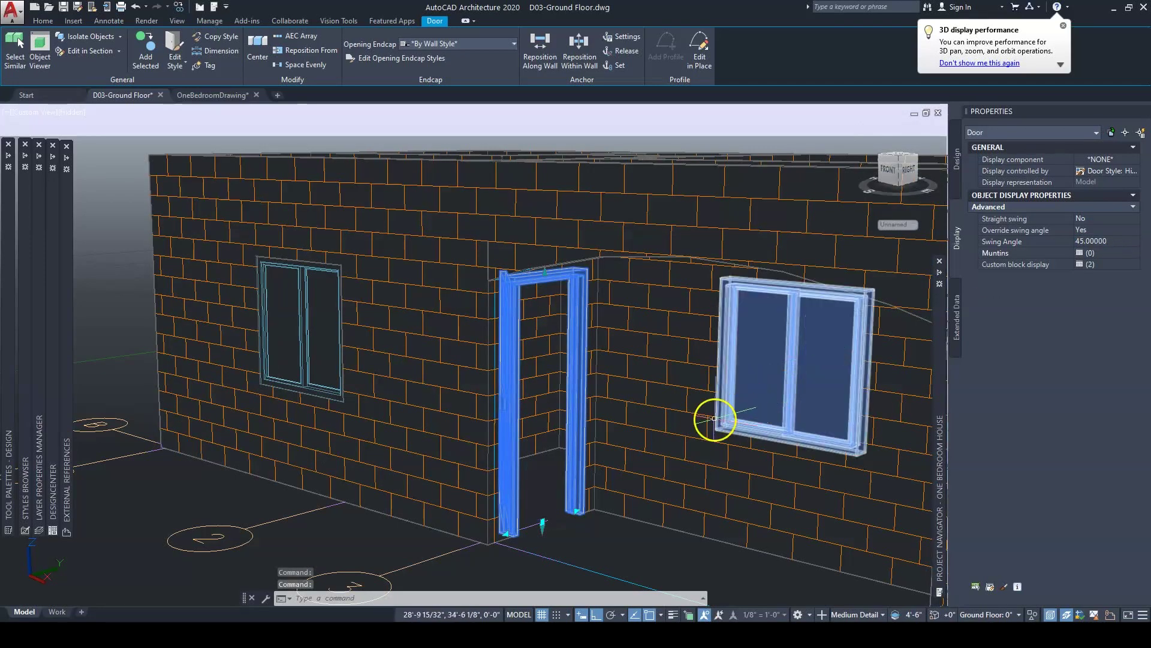
{"action": "key", "text": "Escape"}
Set the opening percent in the display properties of the front wall's glider window to 50
{"action": "middle_click_drag", "start_coordinate": [551, 478], "coordinate": [494, 497], "text": "shift"}
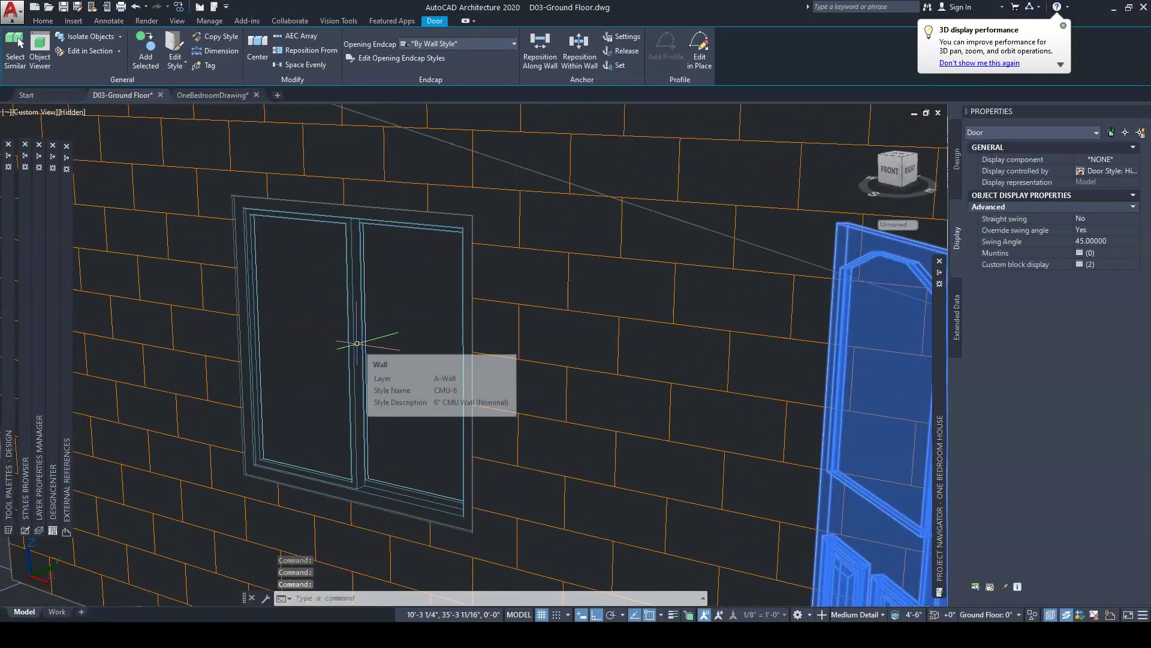
{"action": "key", "text": "Escape"}
{"action": "left_click", "coordinate": [357, 343]}
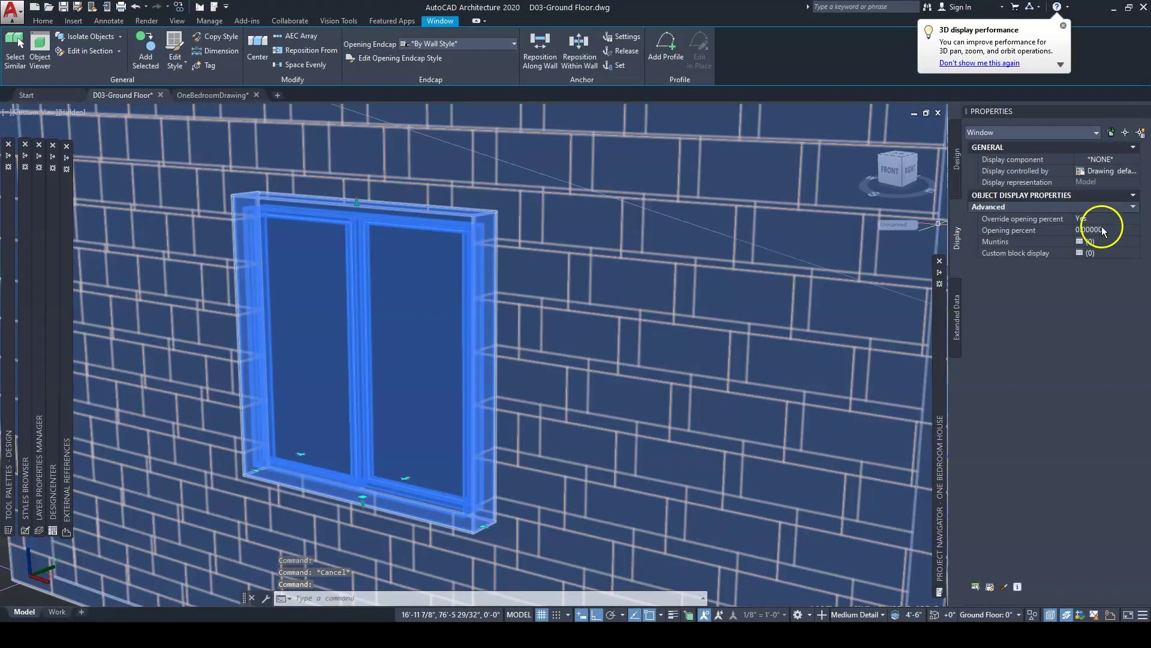
{"action": "type", "text": "5"}
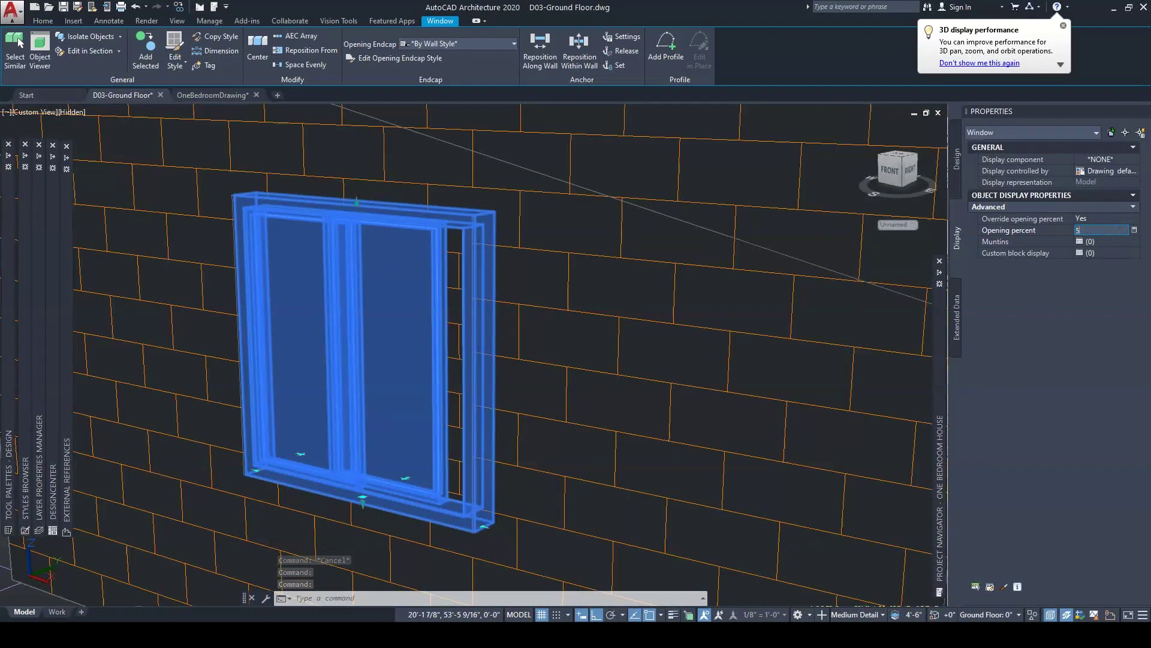
{"action": "type", "text": "0"}
{"action": "key", "text": "Return"}
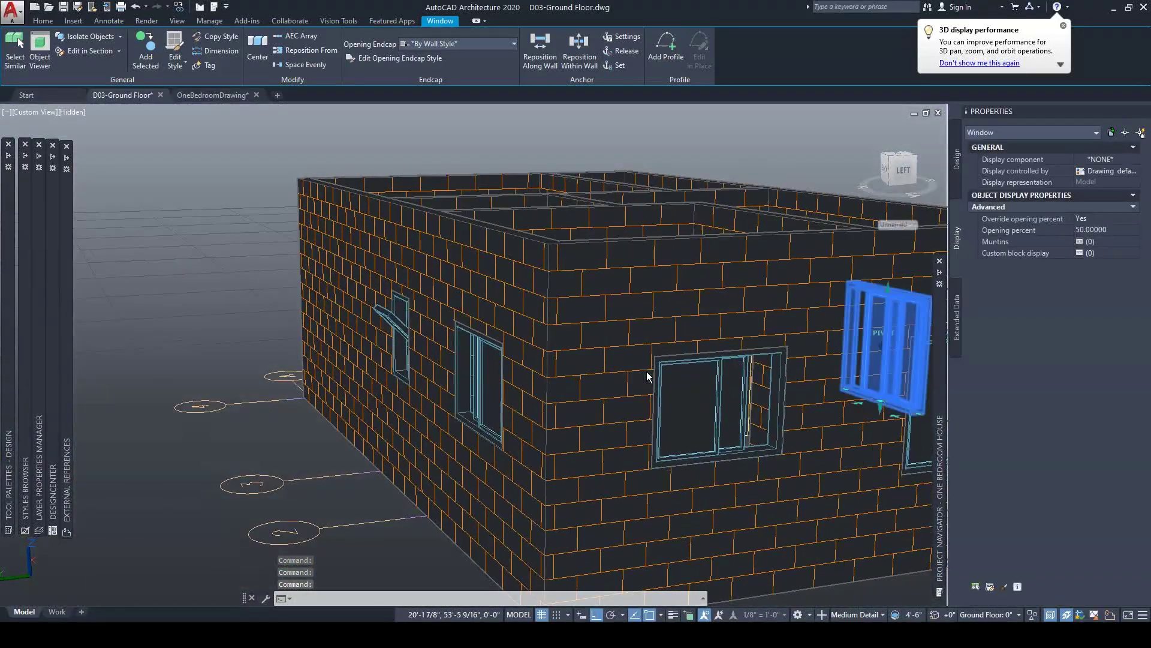
Set the bathroom pivot window's opening percent to 45 and inspect the opened windows around the house exterior
{"action": "left_click", "coordinate": [528, 386]}
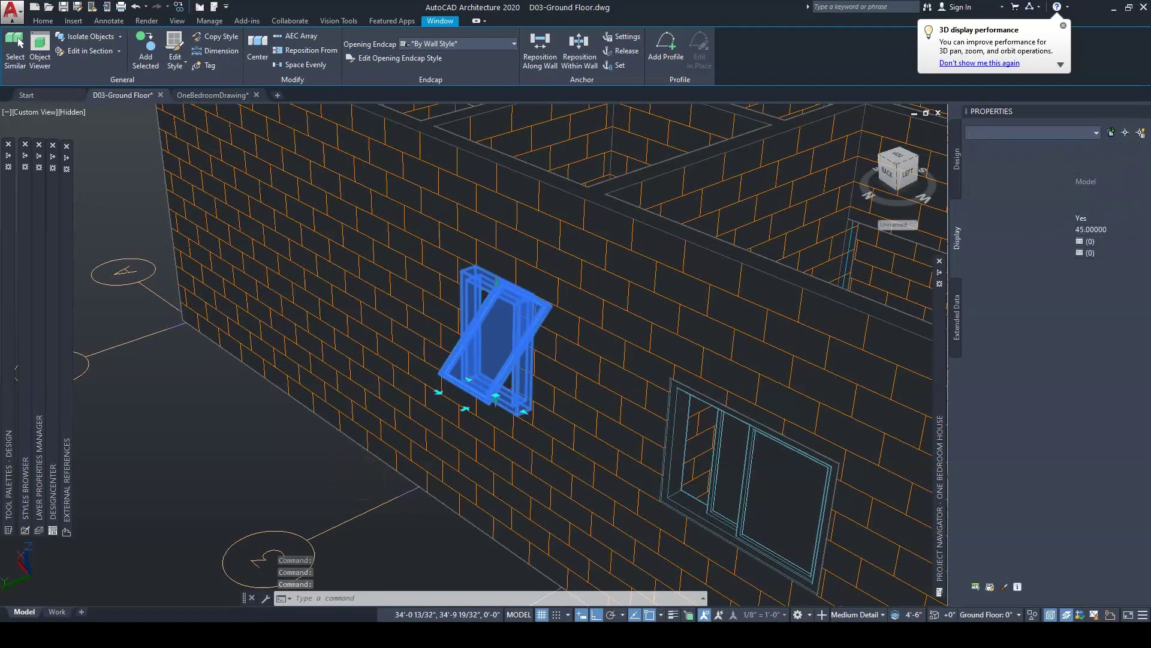
{"action": "key", "text": "Escape"}
{"action": "key", "text": "Escape"}
{"action": "middle_click_drag", "start_coordinate": [363, 477], "coordinate": [364, 403], "text": "shift"}
{"action": "mouse_move", "coordinate": [363, 483]}
{"action": "middle_mouse_down", "text": "shift"}
{"action": "mouse_move", "coordinate": [396, 483]}
{"action": "mouse_move", "coordinate": [258, 494]}
{"action": "mouse_move", "coordinate": [347, 484]}
{"action": "mouse_move", "coordinate": [299, 488]}
{"action": "mouse_move", "coordinate": [348, 485]}
{"action": "mouse_move", "coordinate": [306, 488]}
{"action": "mouse_move", "coordinate": [348, 485]}
{"action": "mouse_move", "coordinate": [333, 486]}
{"action": "middle_mouse_up", "text": "shift"}
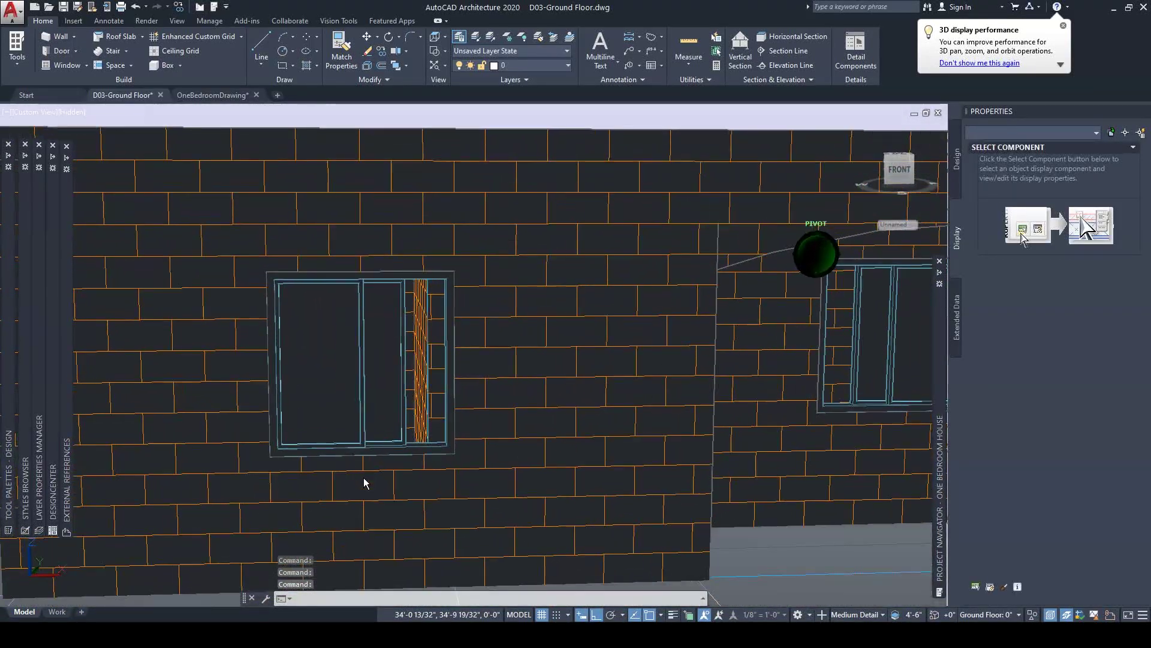
{"action": "scroll", "coordinate": [364, 483], "scroll_direction": "up", "scroll_amount": 5}
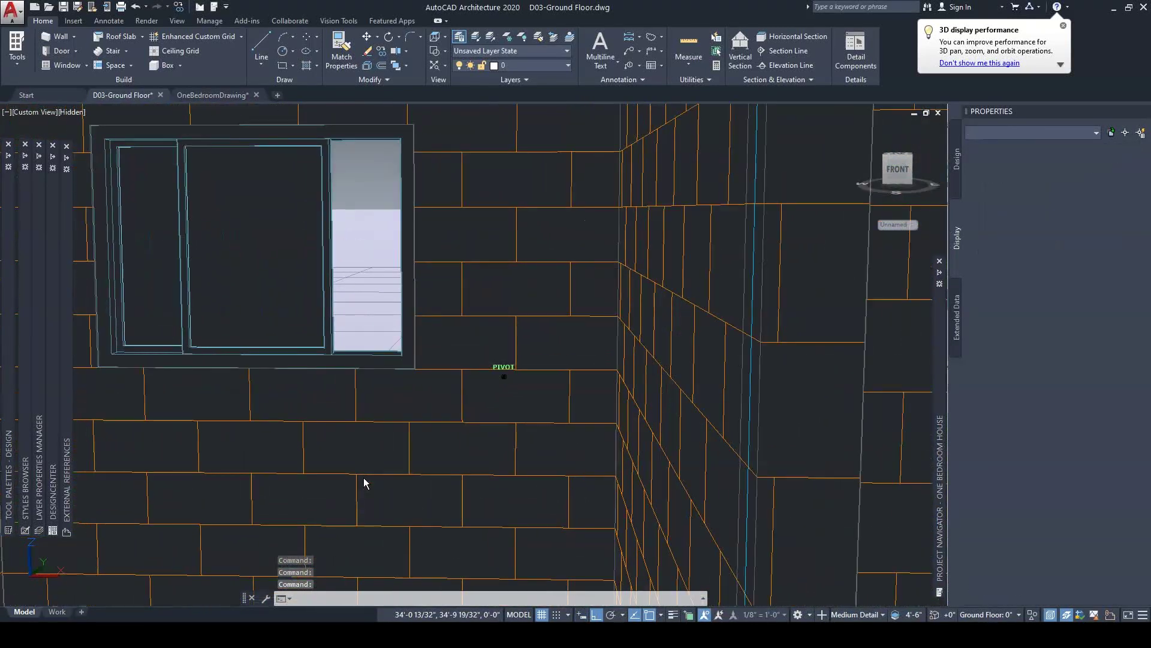
{"action": "scroll", "coordinate": [363, 483], "scroll_direction": "down", "scroll_amount": 10}
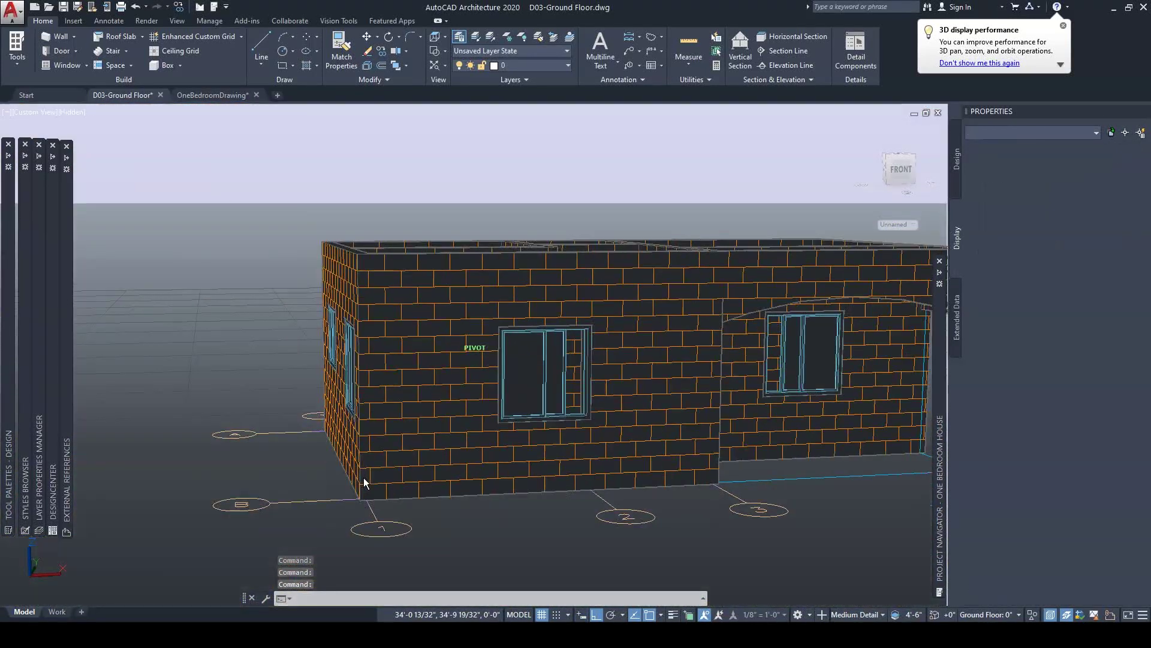